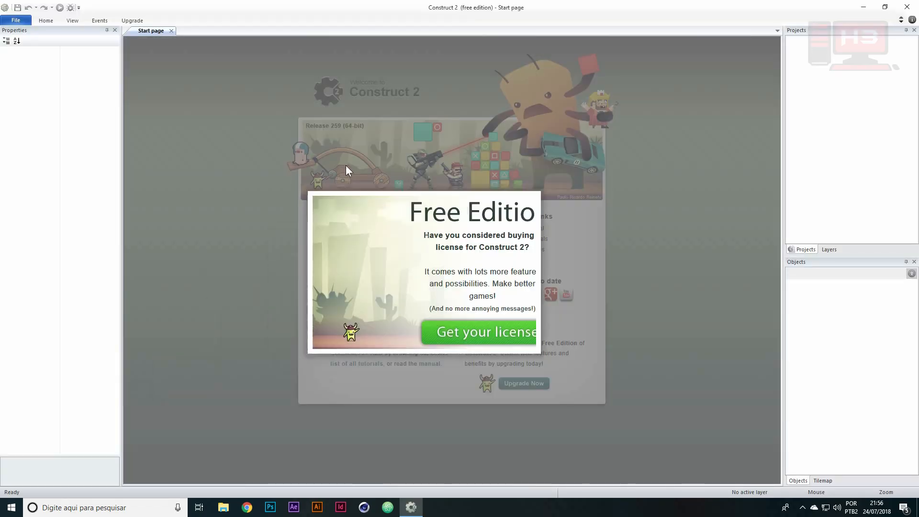
# Dismiss the licence offer and create a new project from the New empty project template
pyautogui.click(579, 171)
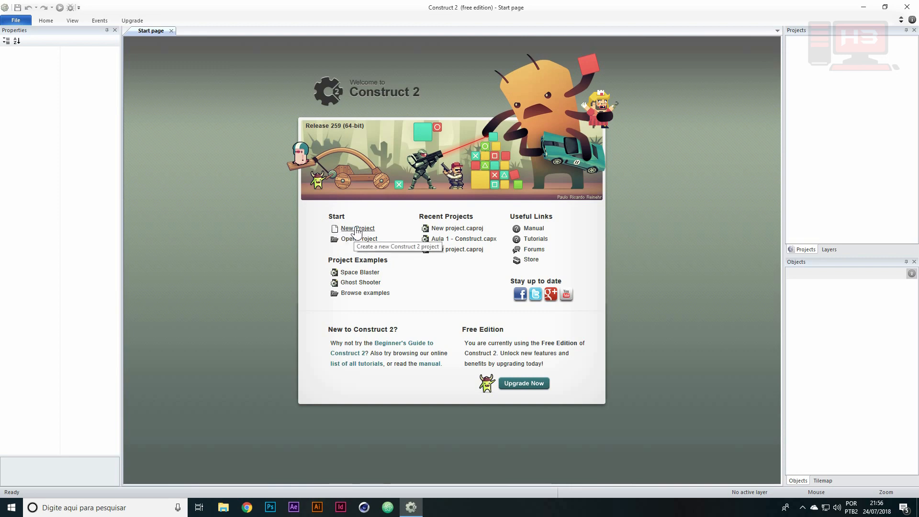
pyautogui.click(15, 21)
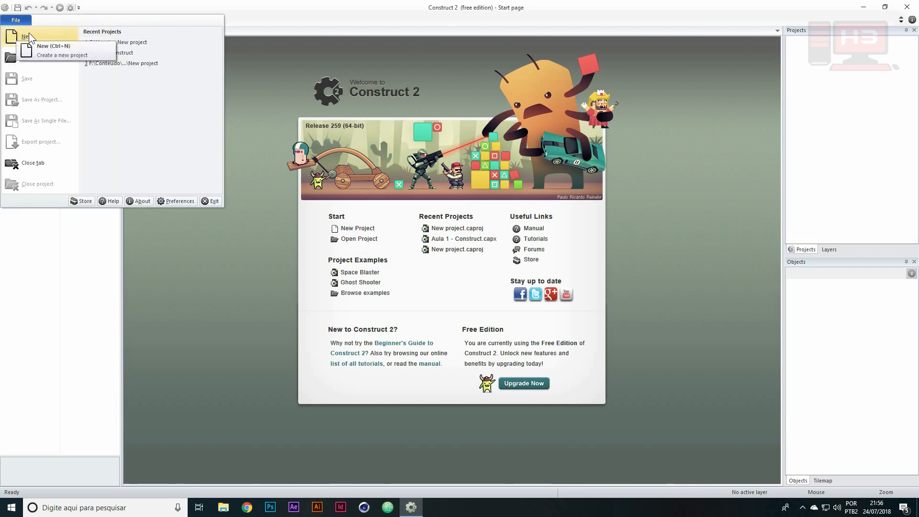
pyautogui.click(27, 36)
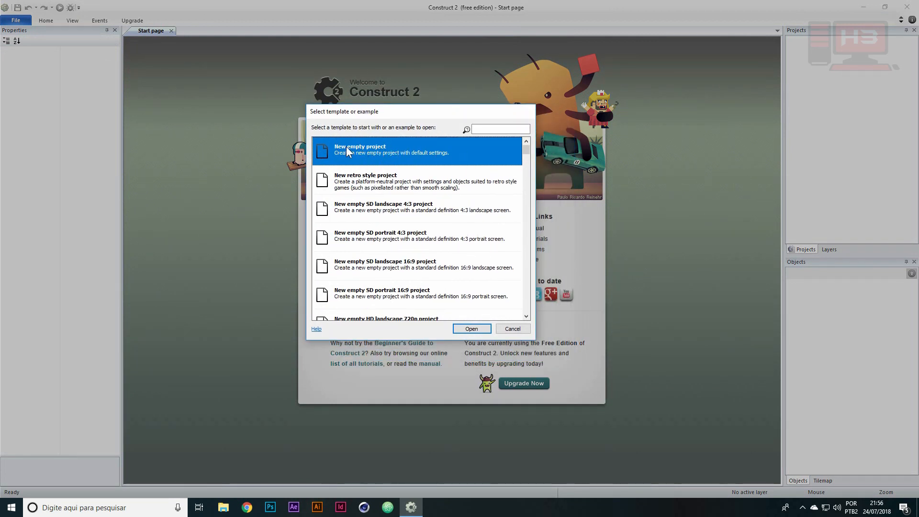
pyautogui.doubleClick(402, 146)
# Close the Start page and bring up Layout 1 of the new project
pyautogui.click(146, 30)
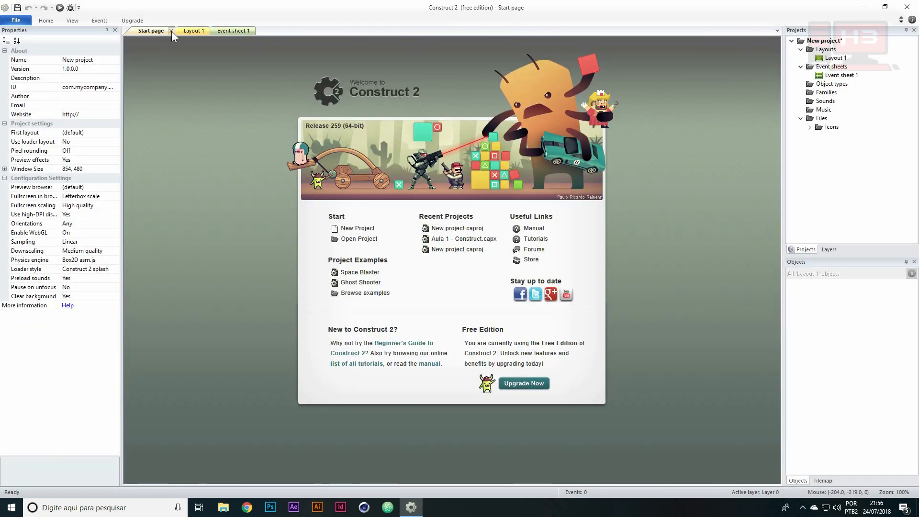
pyautogui.click(171, 31)
pyautogui.click(138, 32)
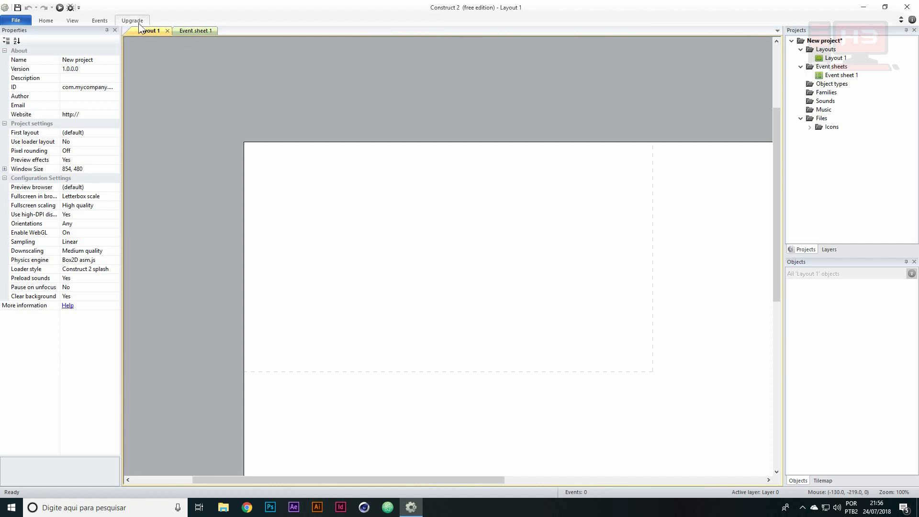
# Set the layout size of Layout 1 to 1000, 1000 and expand it into its width and height values
pyautogui.click(404, 221)
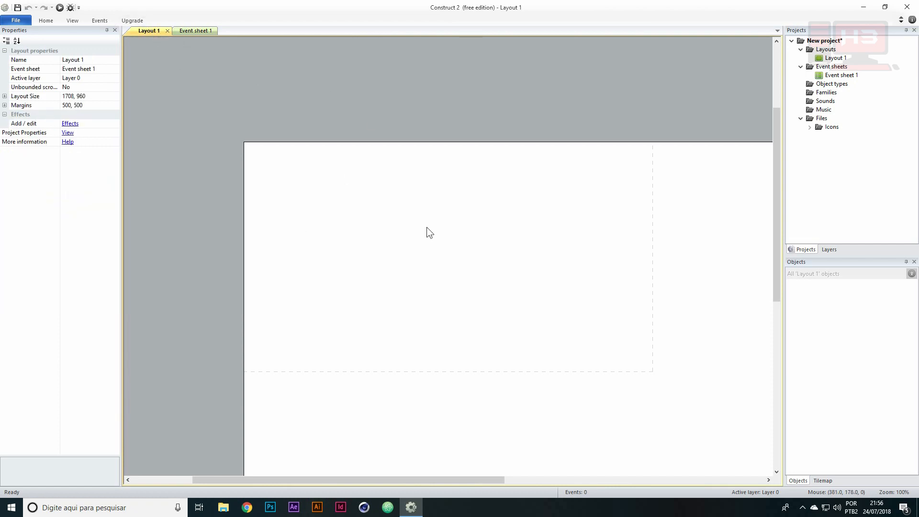
pyautogui.keyDown('ctrl'); pyautogui.scroll(-2, 426, 226); pyautogui.keyUp('ctrl')
pyautogui.keyDown('ctrl'); pyautogui.scroll(-4, 427, 226); pyautogui.keyUp('ctrl')
pyautogui.keyDown('ctrl'); pyautogui.scroll(4, 444, 240); pyautogui.keyUp('ctrl')
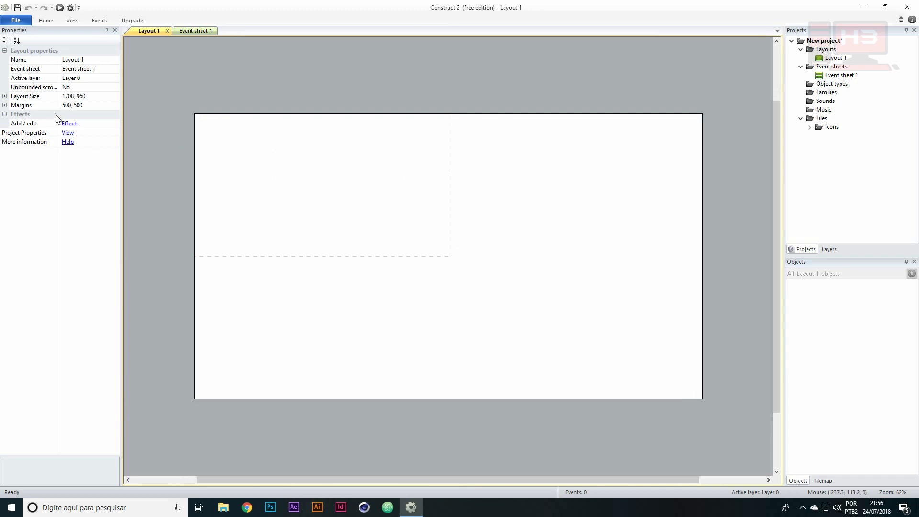
pyautogui.click(67, 94)
pyautogui.write('1000, 1000')
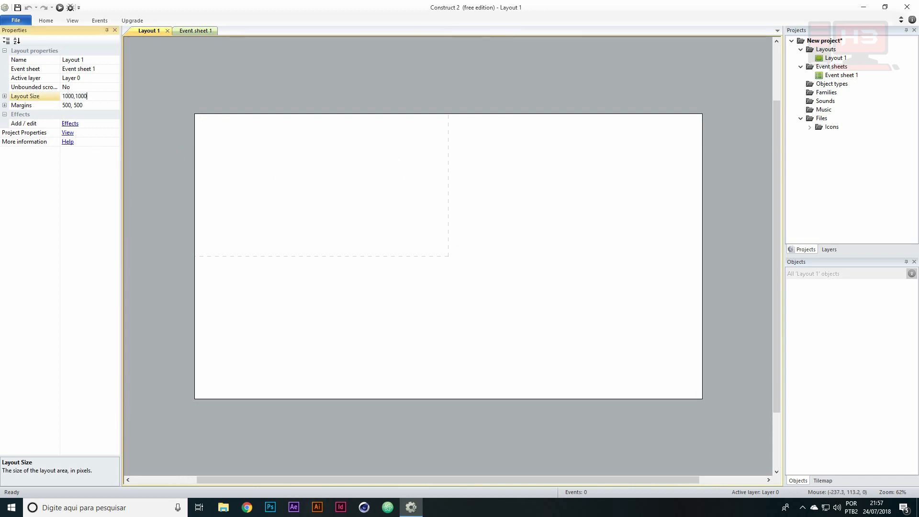
pyautogui.press('Return')
pyautogui.click(5, 96)
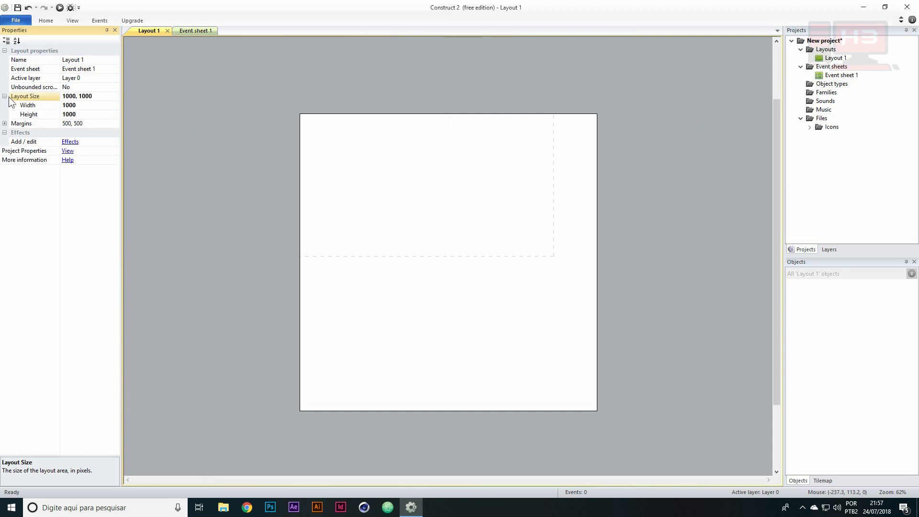
pyautogui.click(45, 106)
pyautogui.click(44, 114)
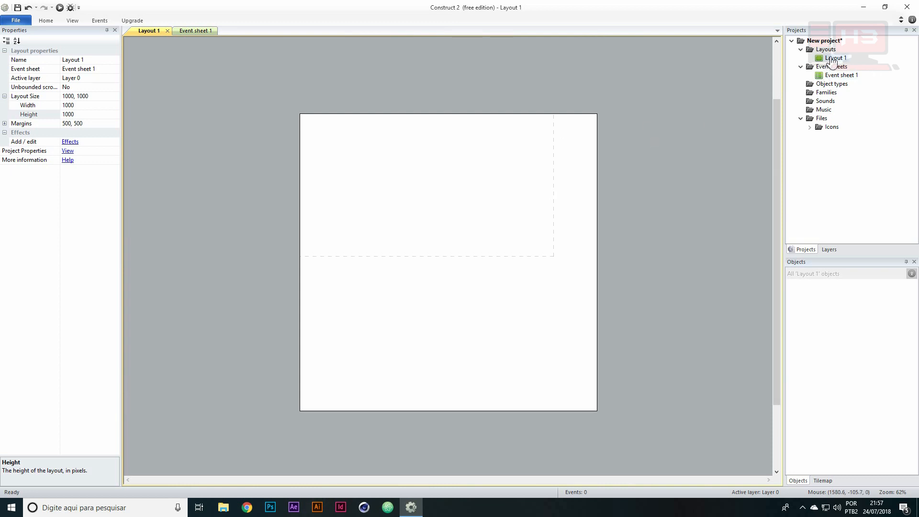
# View the properties of Layer 0 in the project's layer list and return to the layout properties
pyautogui.click(830, 250)
pyautogui.click(814, 52)
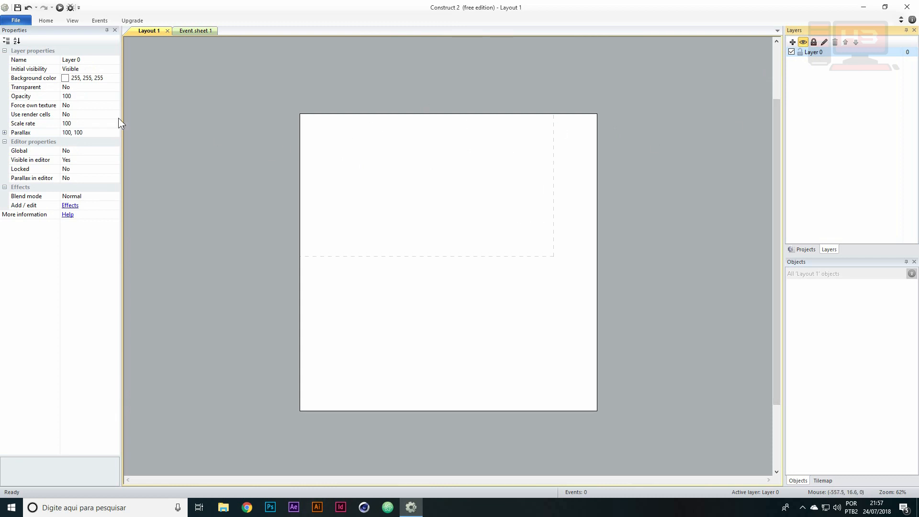
pyautogui.click(343, 153)
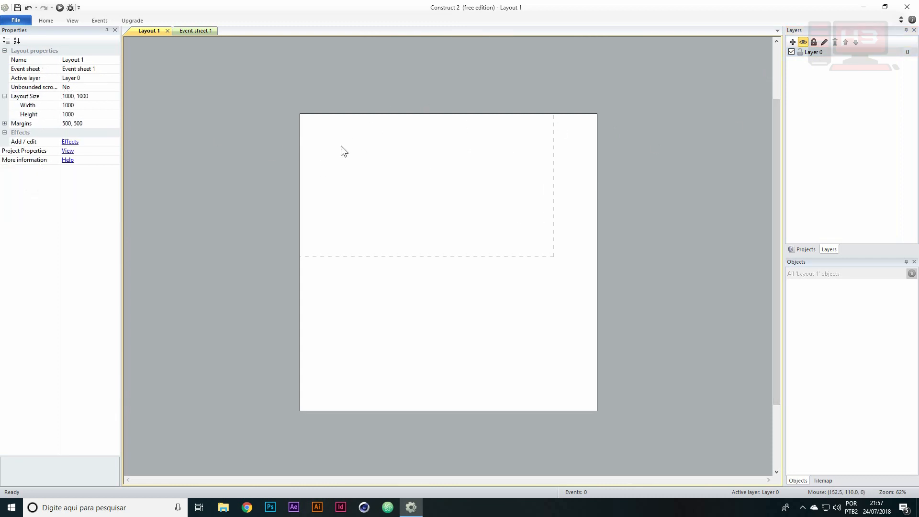
# Set the width of the project's window size to 640 pixels in the project properties
pyautogui.click(34, 105)
pyautogui.click(30, 114)
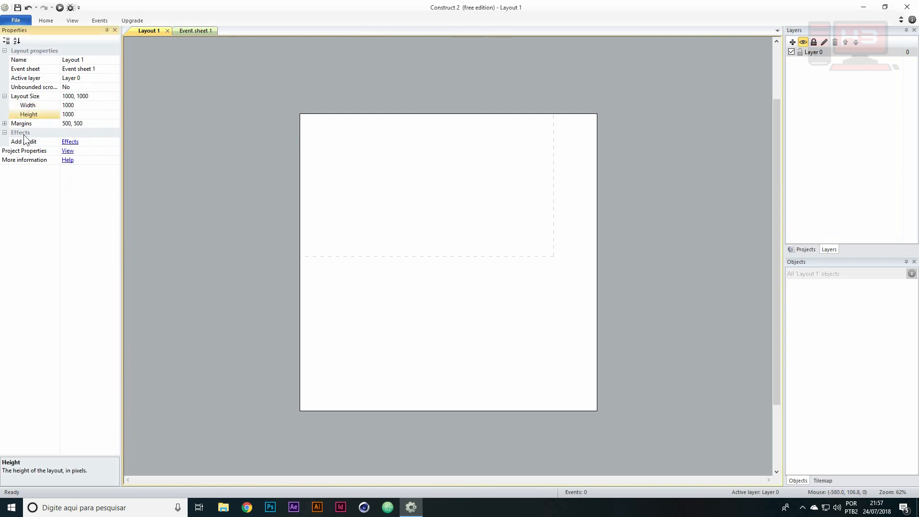
pyautogui.click(22, 151)
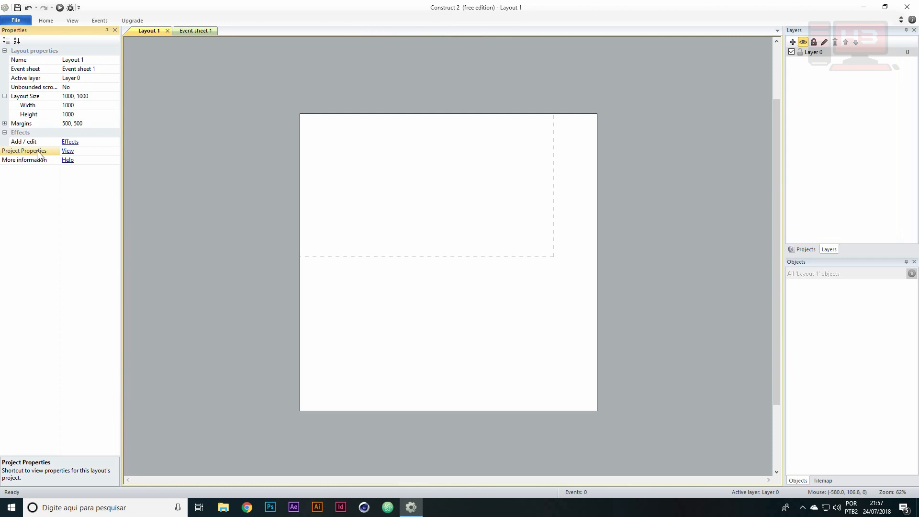
pyautogui.click(67, 151)
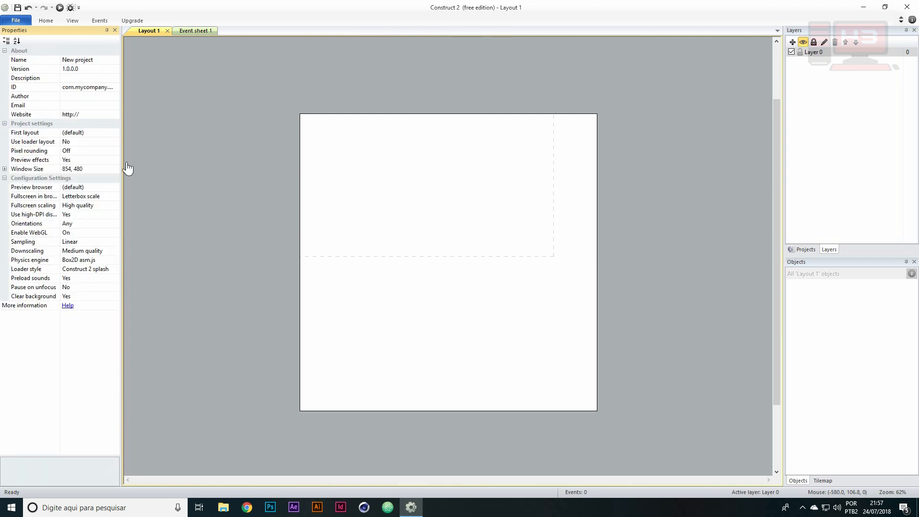
pyautogui.click(66, 169)
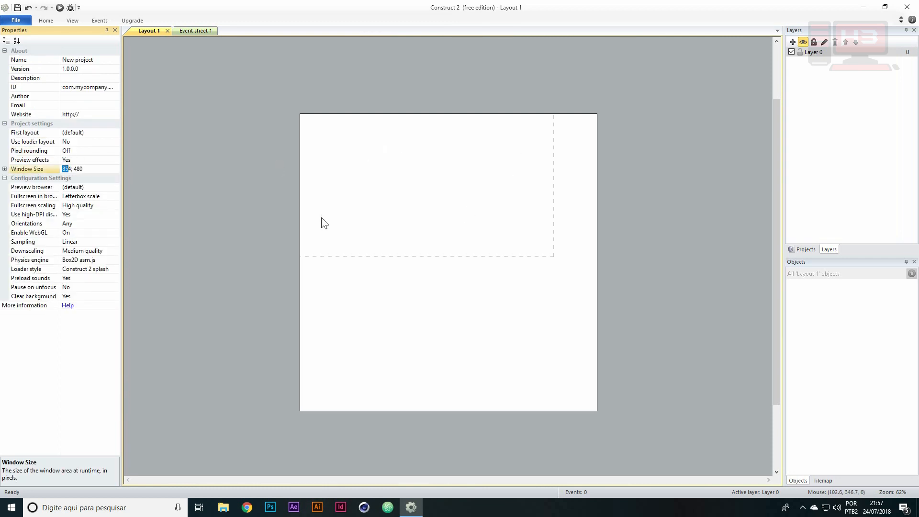
pyautogui.write('640')
pyautogui.press('Delete')
pyautogui.click(463, 178)
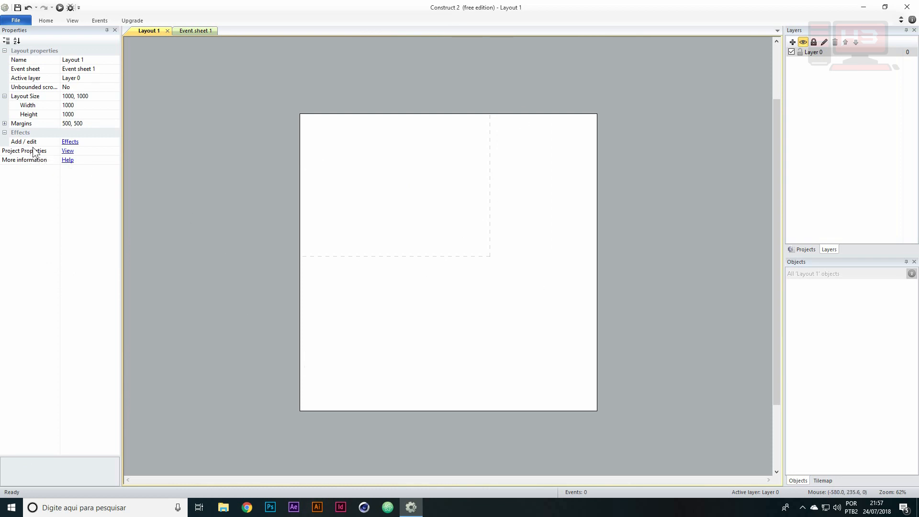
# Set the preview browser in the project's configuration settings to Chrome
pyautogui.click(67, 151)
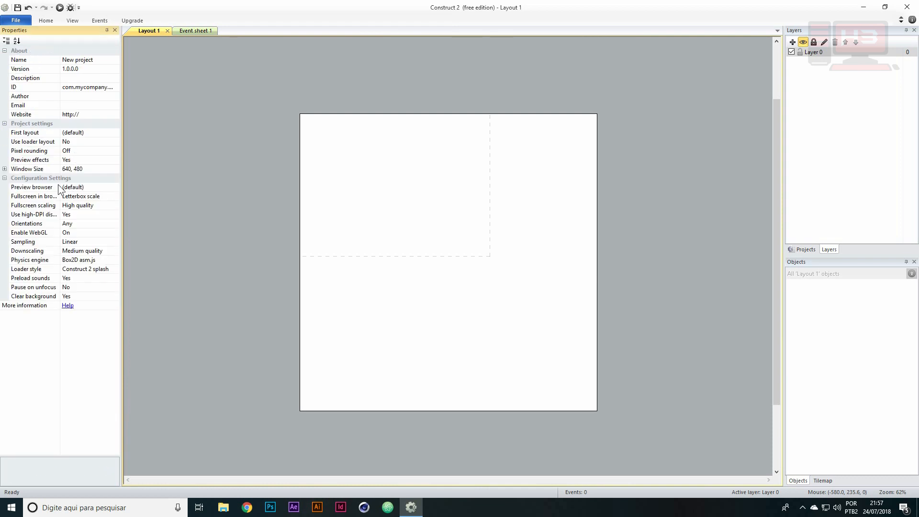
pyautogui.click(74, 135)
pyautogui.click(25, 189)
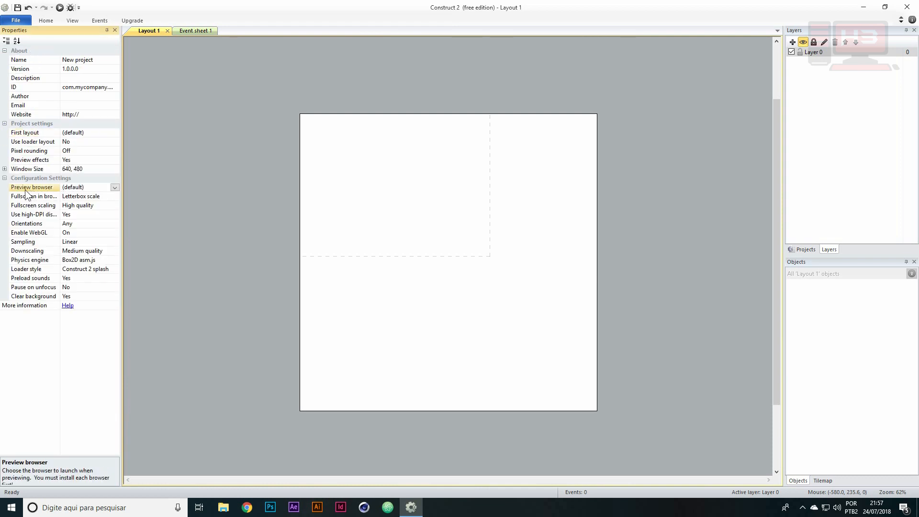
pyautogui.click(115, 187)
pyautogui.click(81, 203)
pyautogui.click(115, 187)
pyautogui.click(83, 194)
pyautogui.click(116, 186)
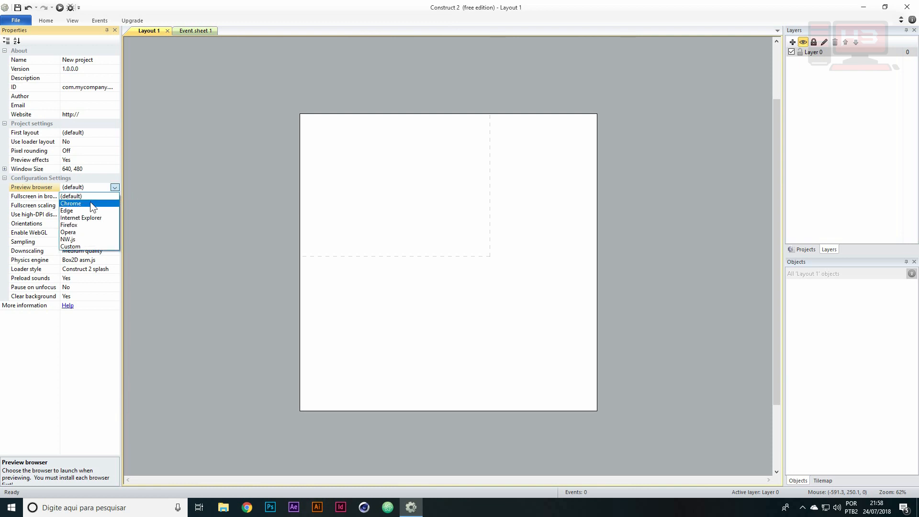
pyautogui.click(90, 202)
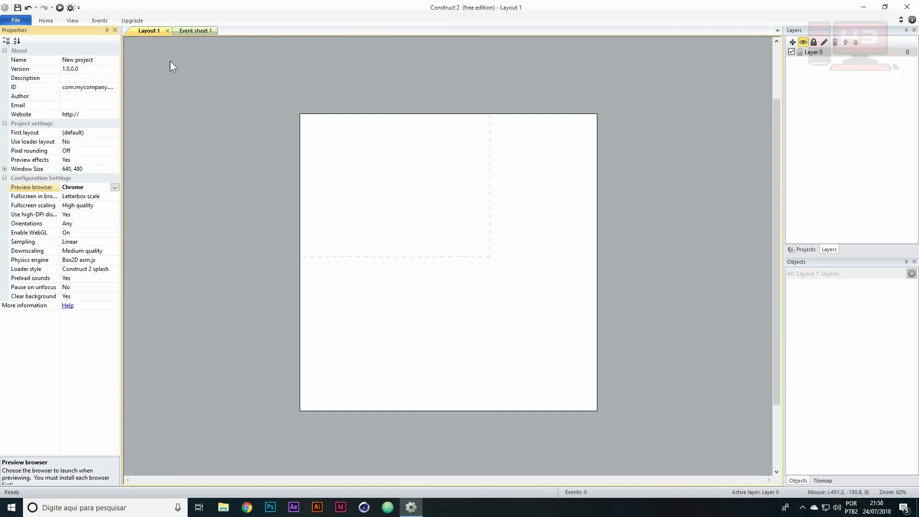
pyautogui.click(524, 164)
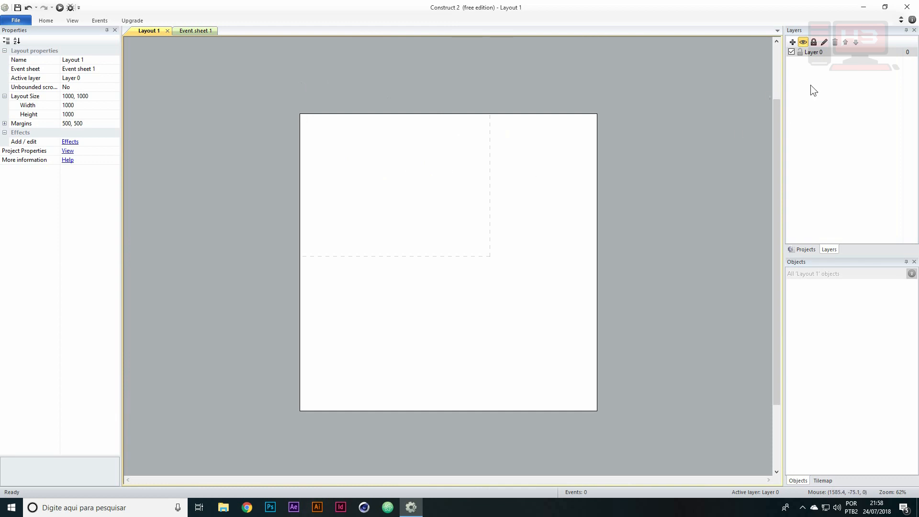
# Add a new layer above Layer 0 and make Layer 0 the active layer again
pyautogui.click(830, 53)
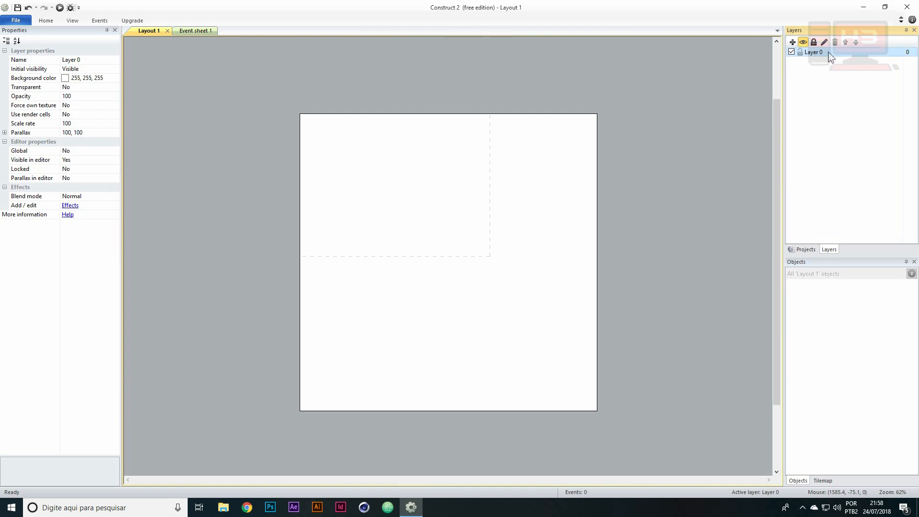
pyautogui.click(481, 179)
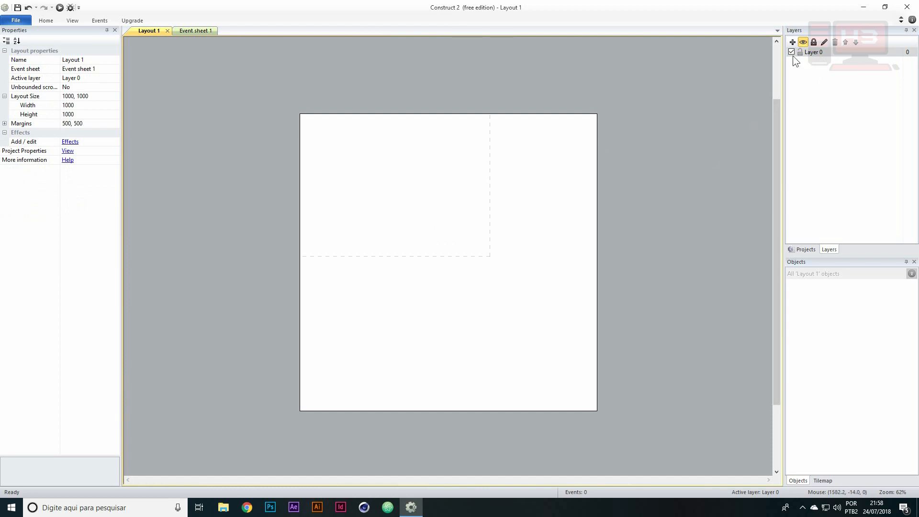
pyautogui.click(792, 42)
pyautogui.click(815, 52)
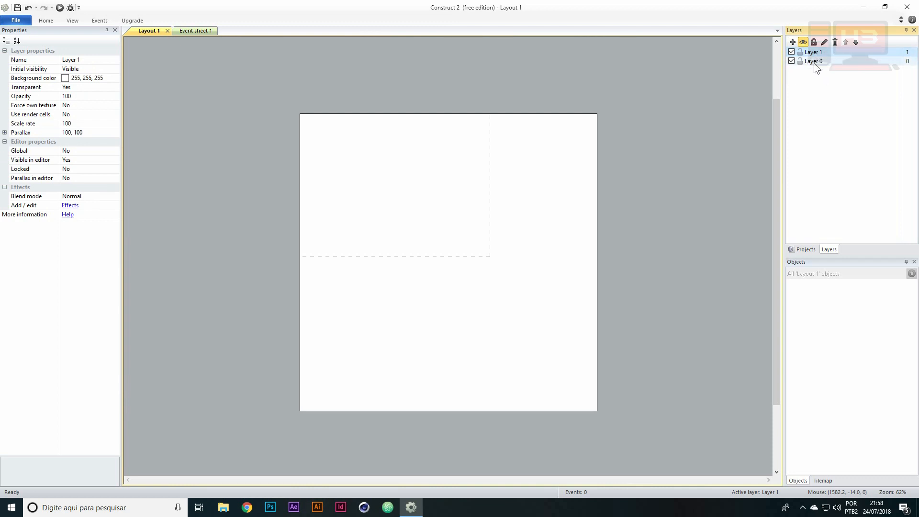
pyautogui.click(820, 62)
pyautogui.click(816, 50)
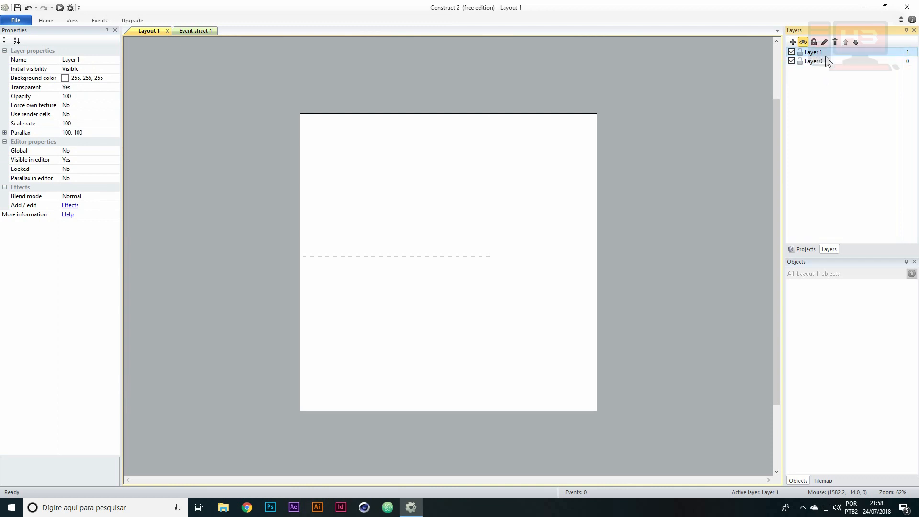
pyautogui.click(824, 61)
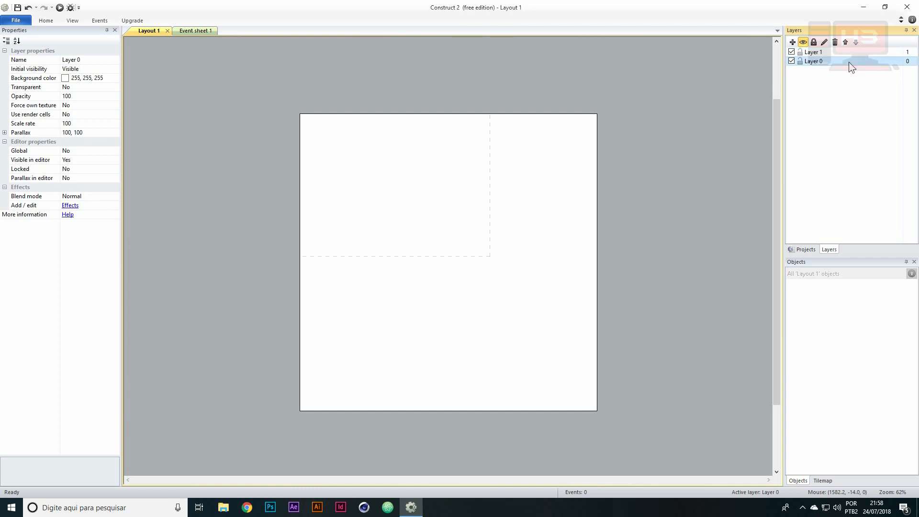
pyautogui.click(443, 166)
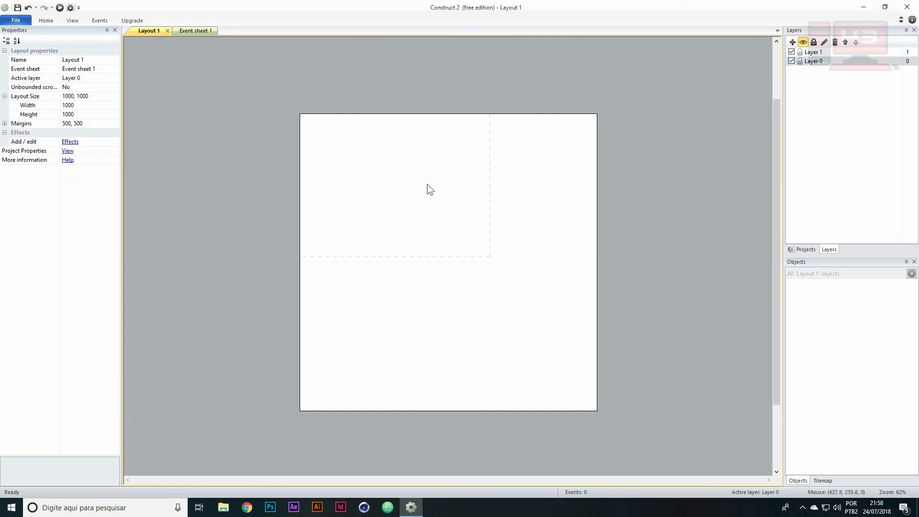
# Insert a new Sprite object and place it near the upper-left corner of the layout
pyautogui.rightClick(383, 140)
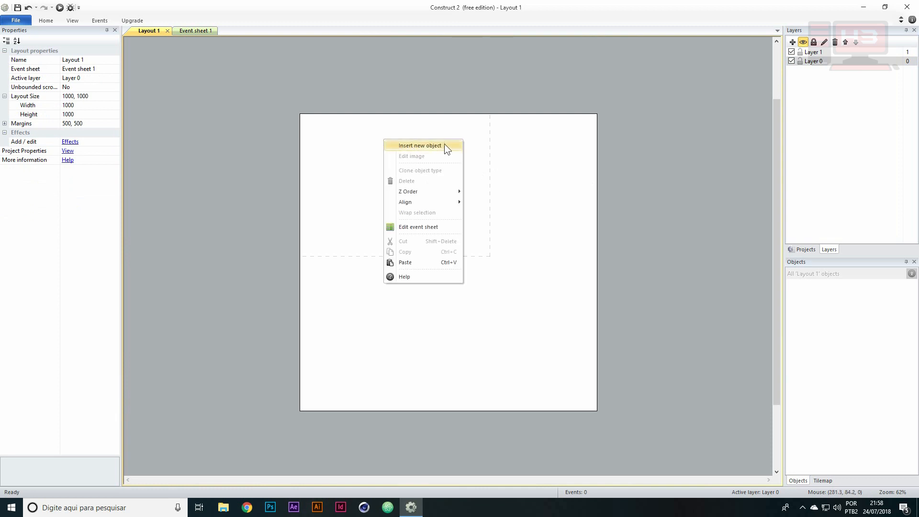
pyautogui.click(395, 147)
pyautogui.moveTo(524, 139); pyautogui.dragTo(636, 79)
pyautogui.scroll(-2, 701, 129)
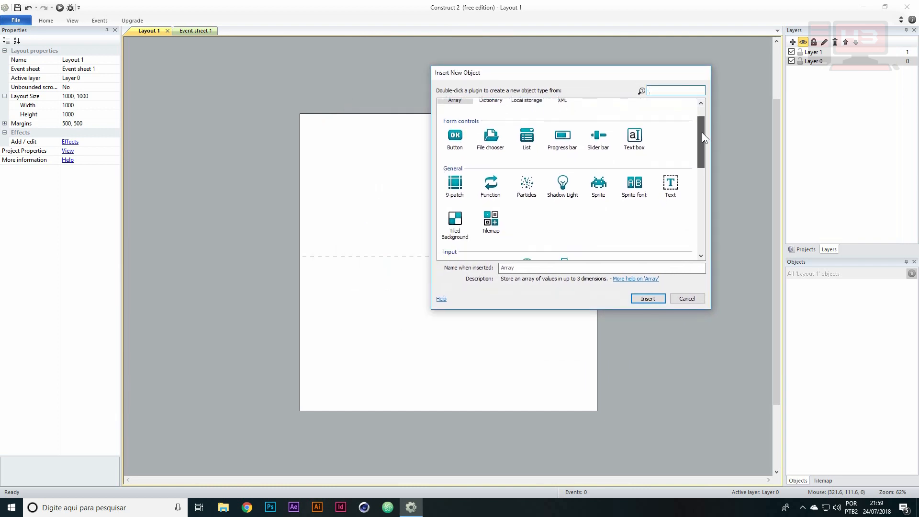
pyautogui.click(602, 156)
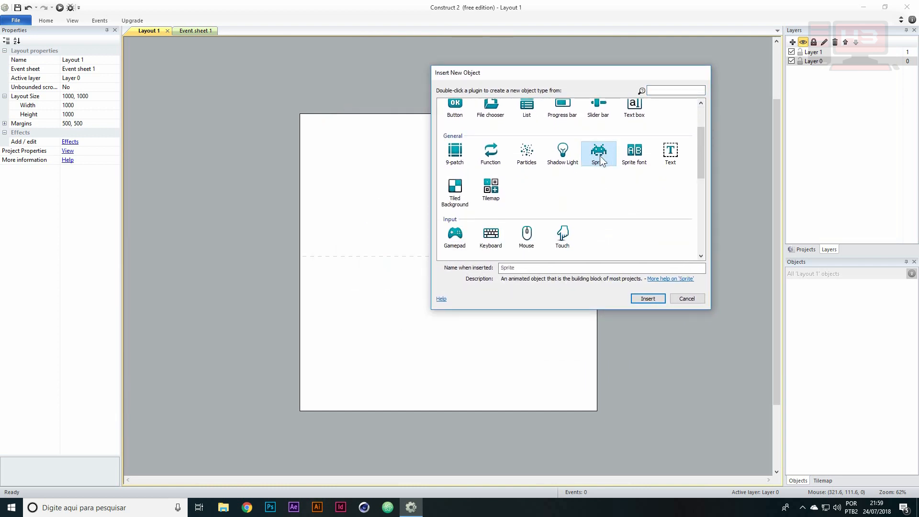
pyautogui.click(652, 299)
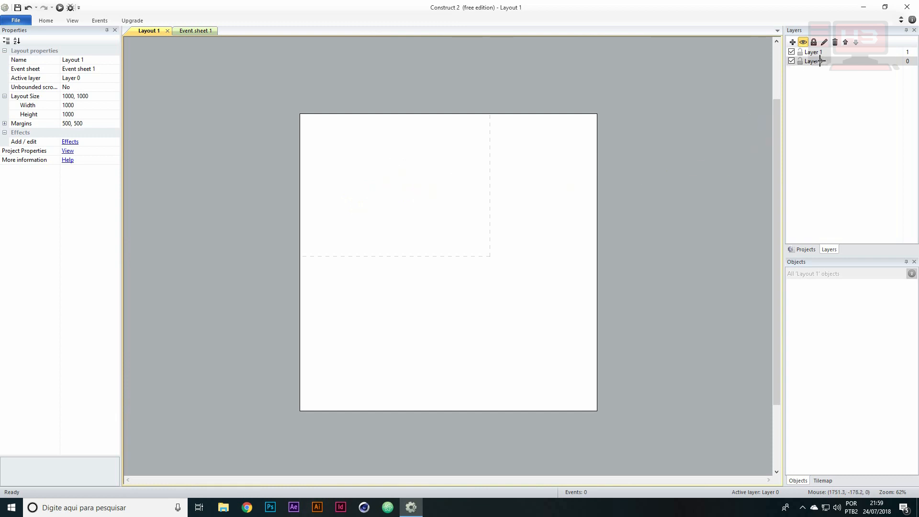
pyautogui.click(360, 156)
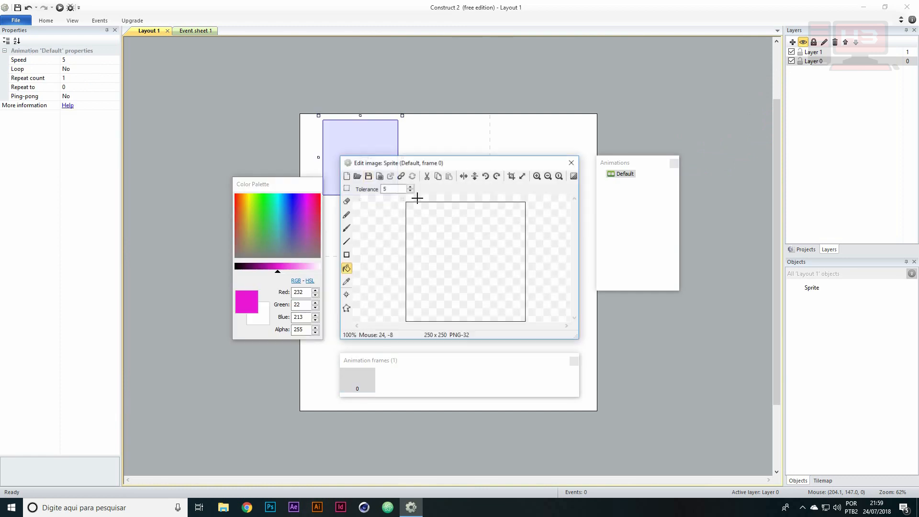
# Rearrange the colour palette, animations, animation frames and image editor windows so they sit side by side around the sprite canvas
pyautogui.moveTo(302, 176); pyautogui.dragTo(269, 111)
pyautogui.moveTo(620, 163); pyautogui.dragTo(644, 129)
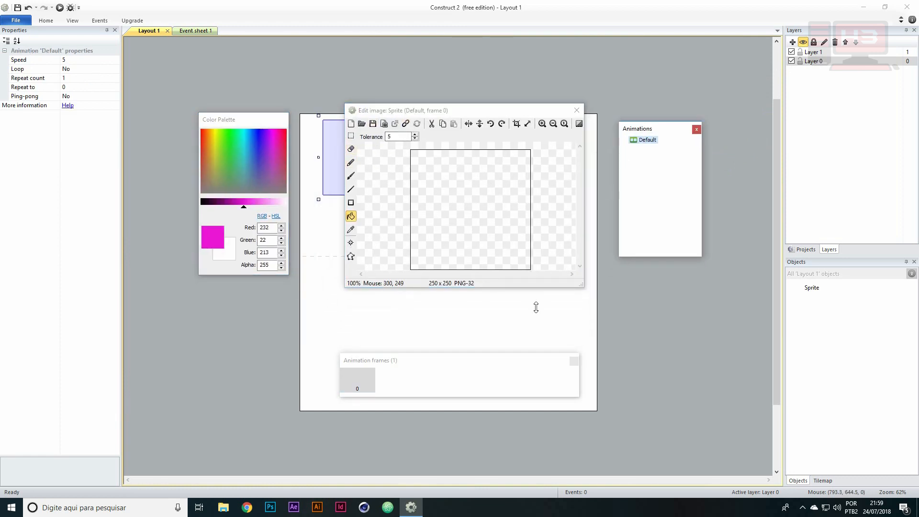
pyautogui.moveTo(515, 363); pyautogui.dragTo(523, 334)
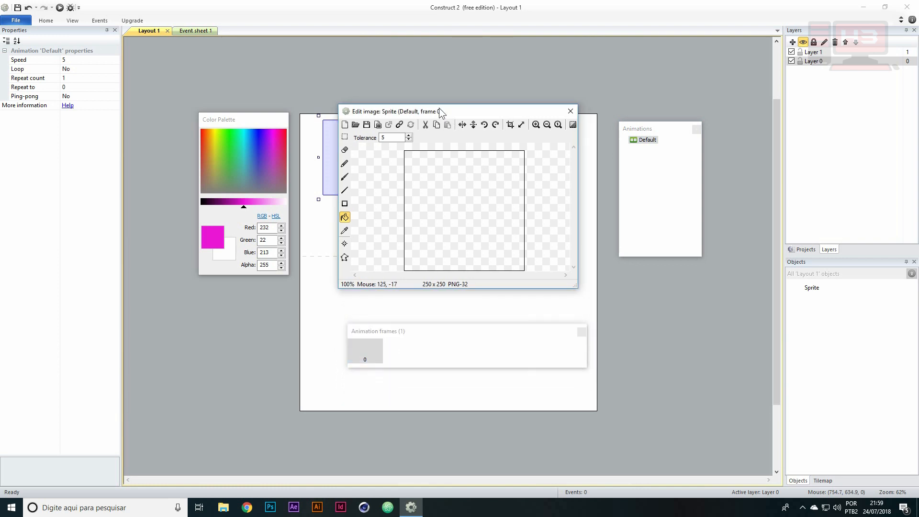
# Move the colour palette, animations and animation frames windows closer to the image editor and shift the editor slightly up
pyautogui.moveTo(246, 122); pyautogui.dragTo(275, 116)
pyautogui.moveTo(388, 115); pyautogui.dragTo(392, 117)
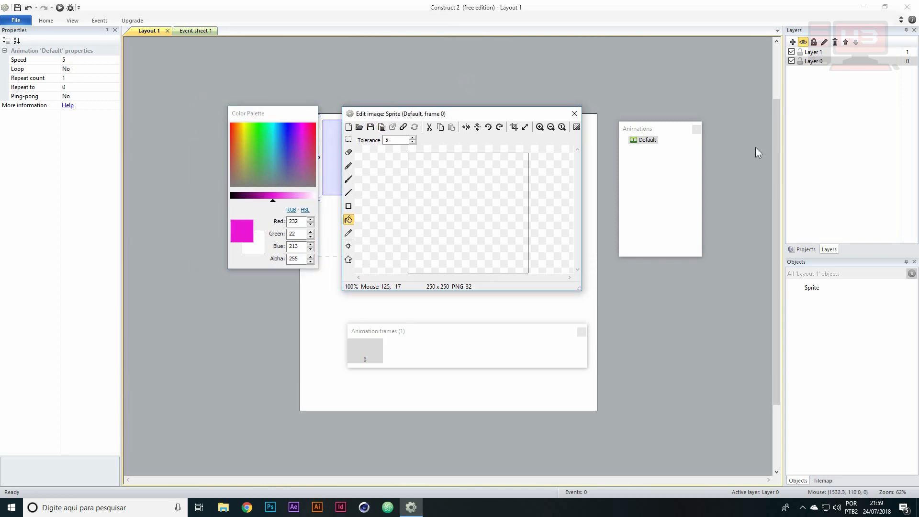
pyautogui.moveTo(667, 127); pyautogui.dragTo(656, 115)
pyautogui.moveTo(518, 334); pyautogui.dragTo(522, 317)
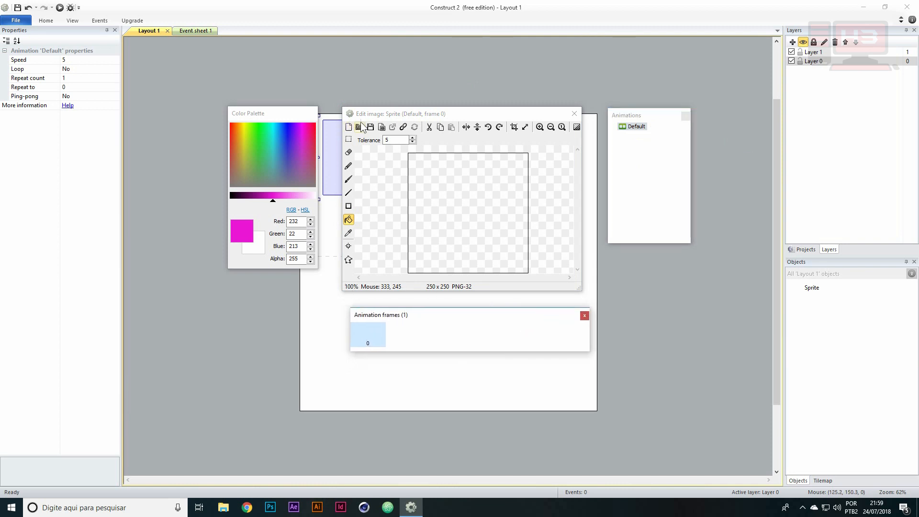
pyautogui.moveTo(374, 113); pyautogui.dragTo(376, 102)
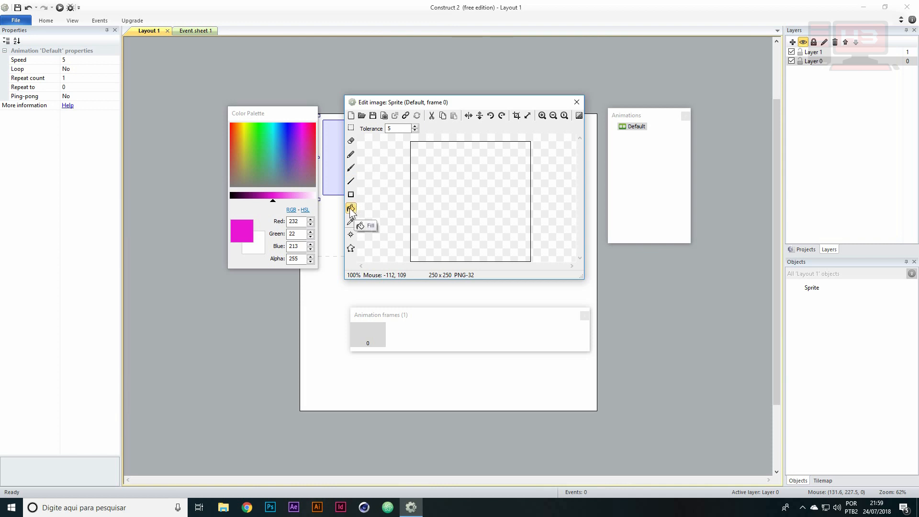
# Fill the whole sprite image with blue (29, 51, 225) and close the image editor
pyautogui.click(284, 158)
pyautogui.click(285, 137)
pyautogui.click(469, 186)
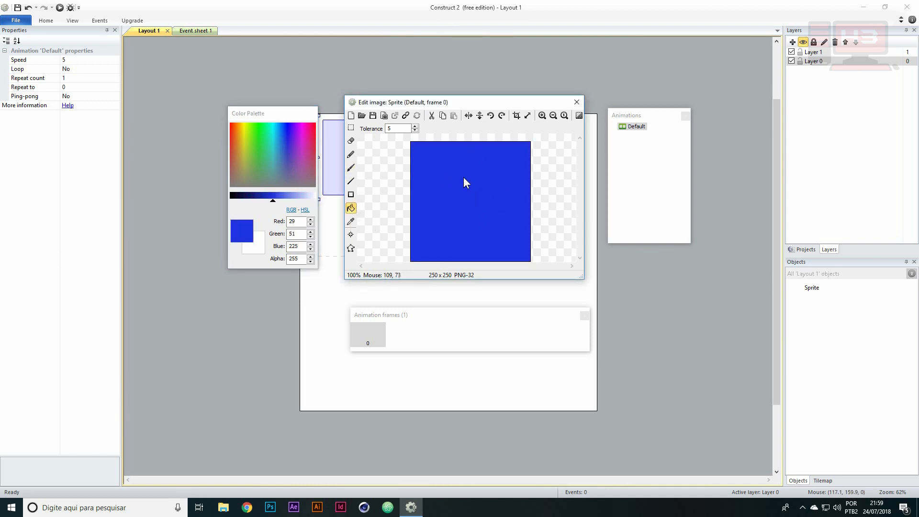
pyautogui.click(576, 103)
# Set the blue sprite's size to 100, 100 and move it to about 285, 214 on the layout
pyautogui.moveTo(375, 144); pyautogui.dragTo(422, 168)
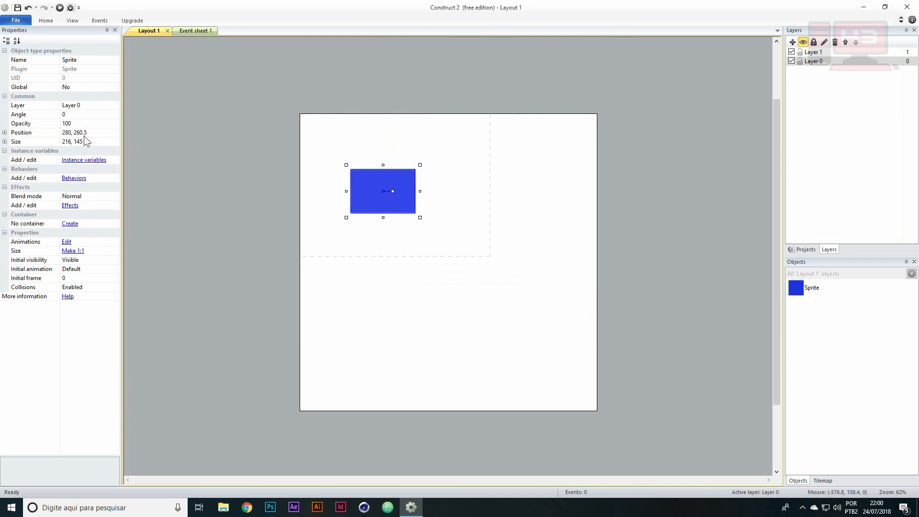
pyautogui.moveTo(420, 166); pyautogui.dragTo(383, 176)
pyautogui.click(118, 139)
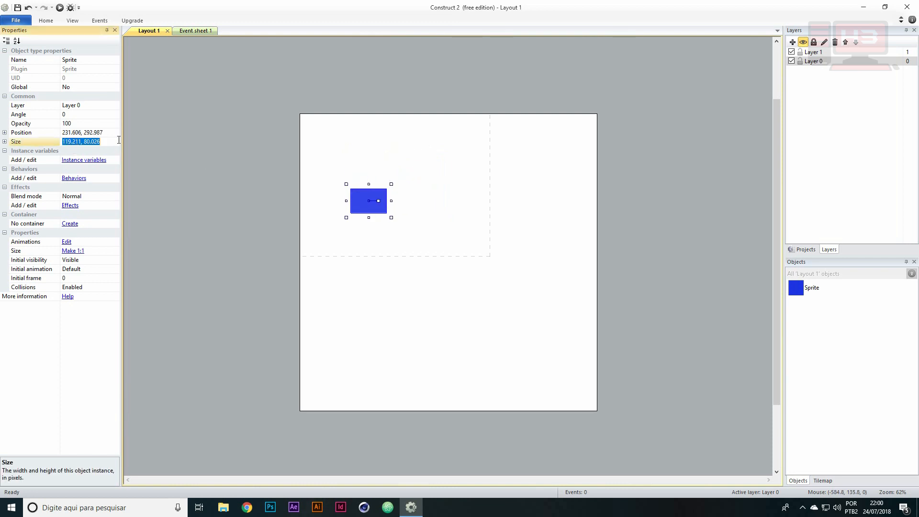
pyautogui.write('100, 100')
pyautogui.press('Return')
pyautogui.moveTo(363, 188); pyautogui.dragTo(381, 170)
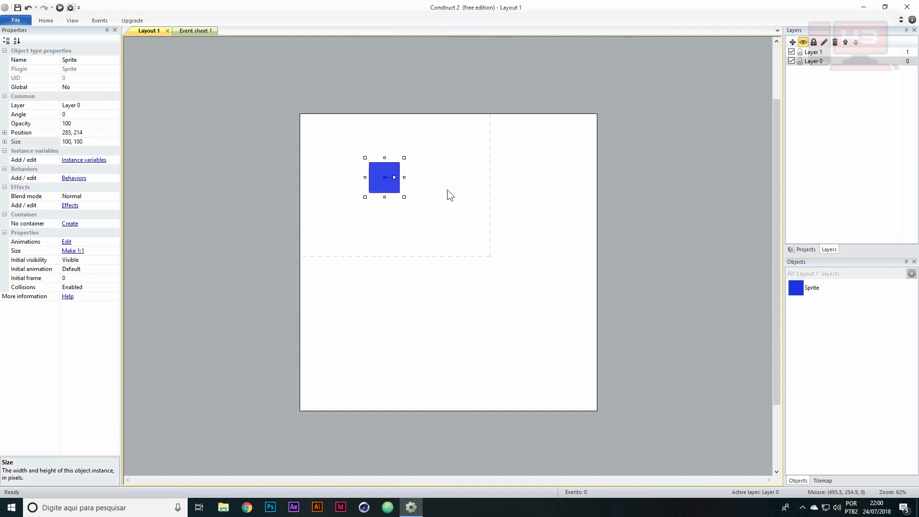
# Insert a second Sprite filled with crimson (220, 34, 95), shrink it and overlap it with the blue square's lower-right corner
pyautogui.doubleClick(447, 190)
pyautogui.doubleClick(598, 214)
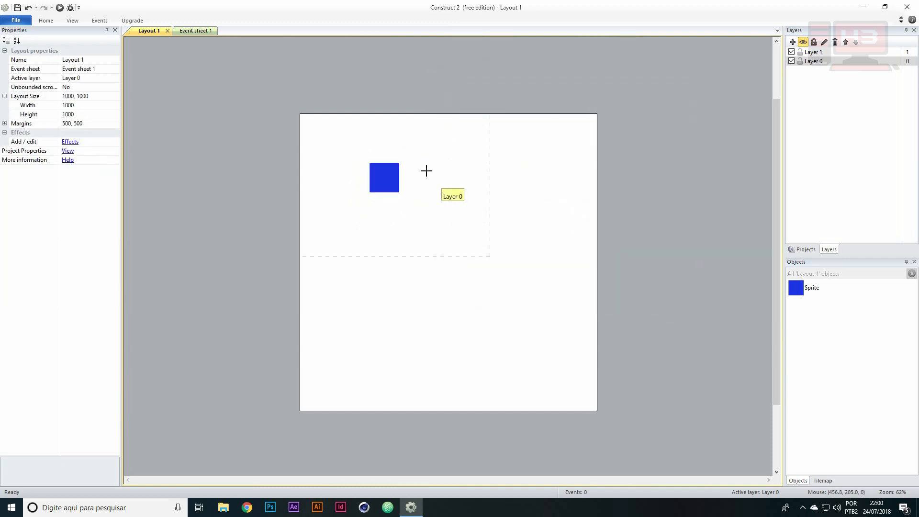
pyautogui.click(426, 171)
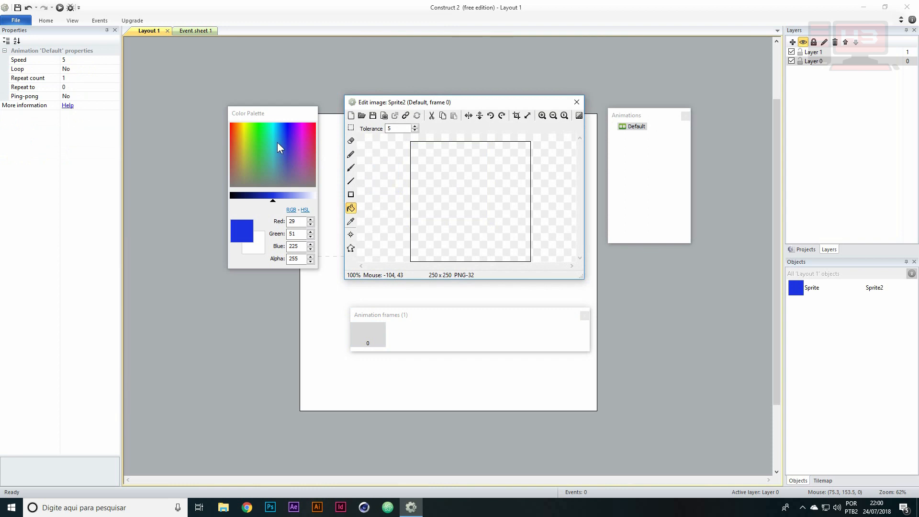
pyautogui.click(312, 140)
pyautogui.click(492, 213)
pyautogui.click(576, 102)
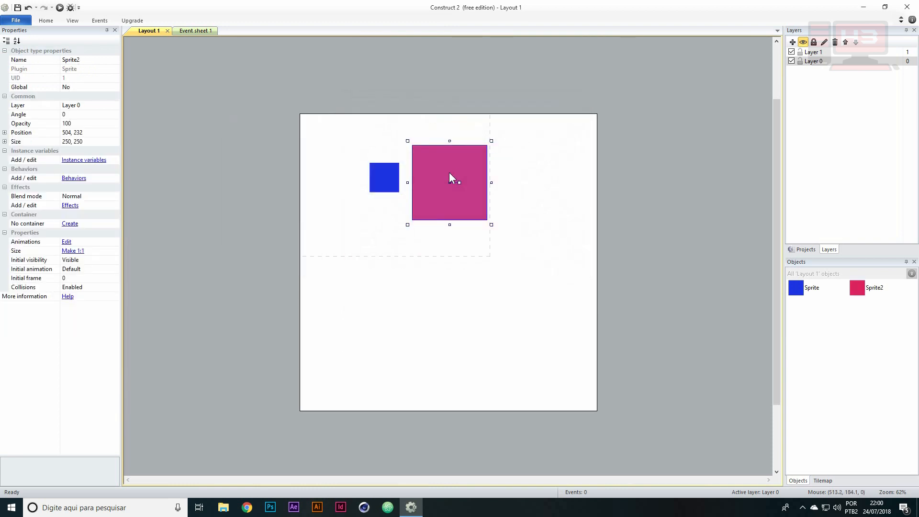
pyautogui.moveTo(467, 158); pyautogui.dragTo(425, 180)
pyautogui.click(452, 179)
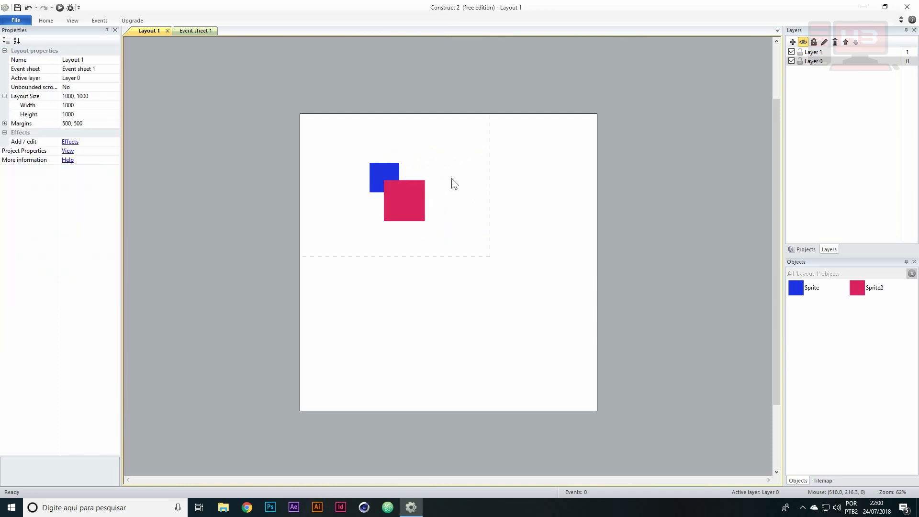
# Insert a third Sprite filled with cyan (34, 214, 220), shrink it to about 165, 165 and overlap it with the crimson square's lower-right corner
pyautogui.doubleClick(467, 198)
pyautogui.doubleClick(592, 222)
pyautogui.click(501, 201)
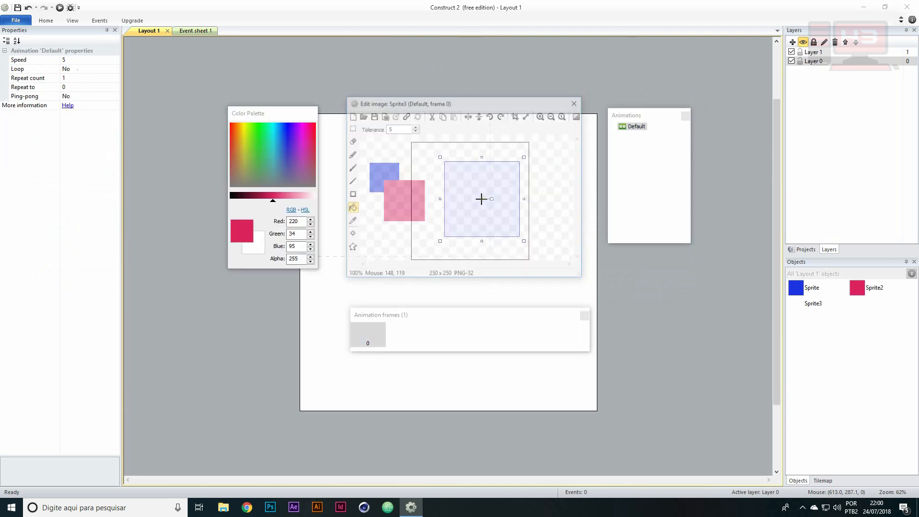
pyautogui.click(283, 141)
pyautogui.click(516, 189)
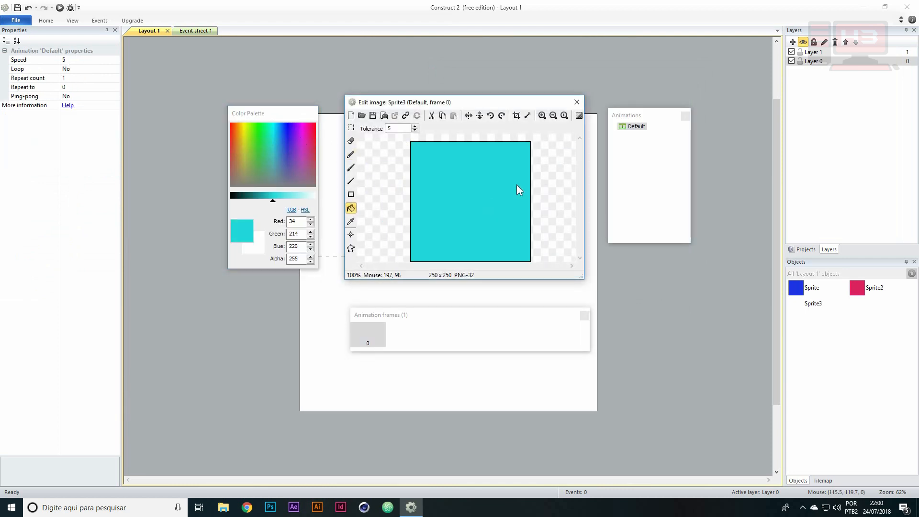
pyautogui.click(576, 102)
pyautogui.moveTo(475, 174); pyautogui.dragTo(436, 210)
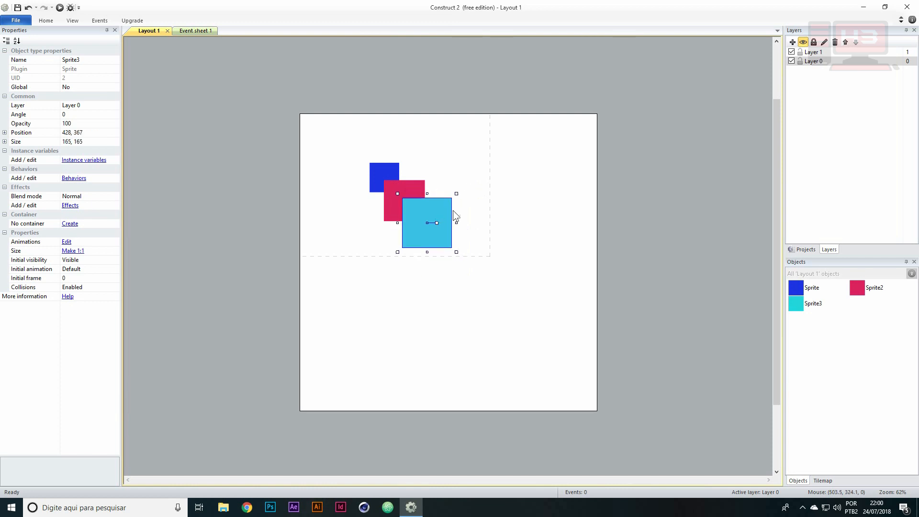
# Select the overlapping sprites in turn and nudge the cyan one to about 420, 357
pyautogui.click(456, 210)
pyautogui.click(434, 223)
pyautogui.click(400, 191)
pyautogui.click(421, 216)
pyautogui.click(406, 194)
pyautogui.click(392, 181)
pyautogui.moveTo(425, 218)
pyautogui.mouseDown()
pyautogui.moveTo(403, 185)
pyautogui.moveTo(421, 167)
pyautogui.moveTo(372, 200)
pyautogui.moveTo(427, 210)
pyautogui.mouseUp()
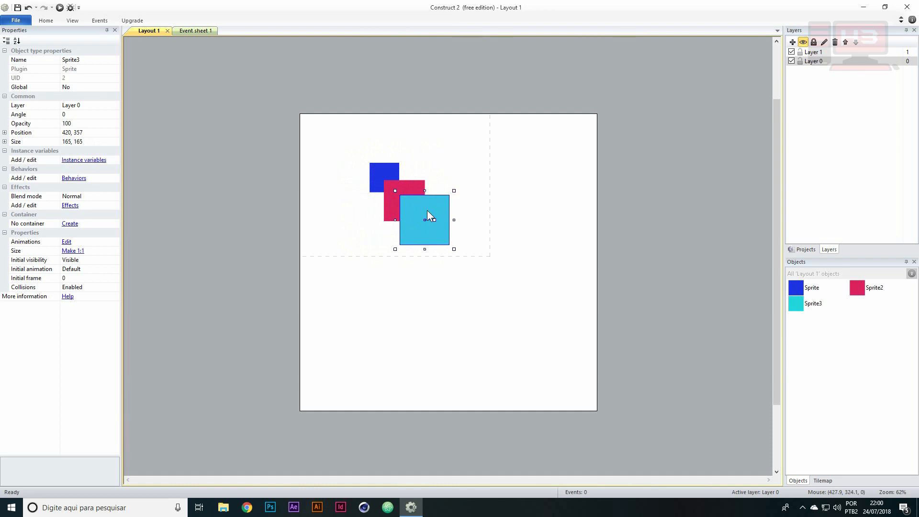
# Examine how the blue, crimson and cyan sprites stack over each other and check the properties of Layer 0
pyautogui.click(386, 173)
pyautogui.click(394, 181)
pyautogui.click(420, 205)
pyautogui.click(409, 193)
pyautogui.click(390, 173)
pyautogui.click(418, 208)
pyautogui.click(402, 188)
pyautogui.click(392, 171)
pyautogui.click(414, 188)
pyautogui.click(435, 219)
pyautogui.click(375, 172)
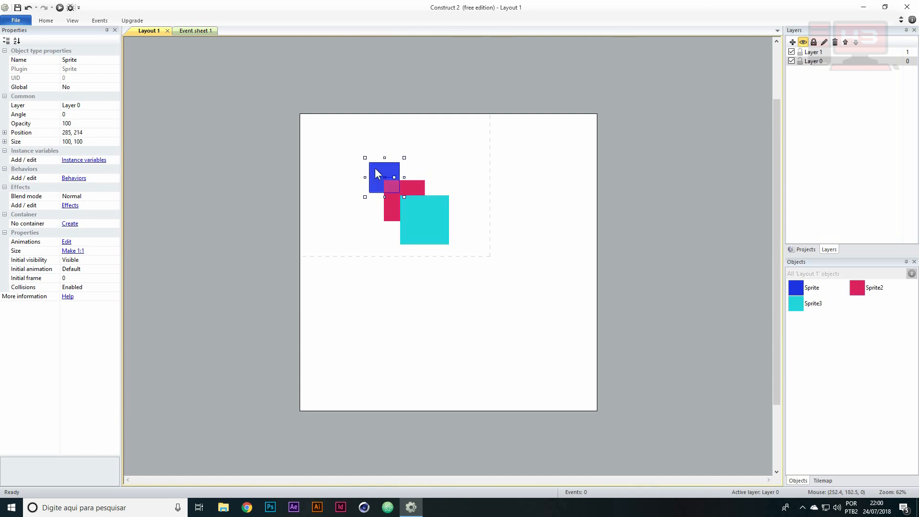
pyautogui.click(432, 214)
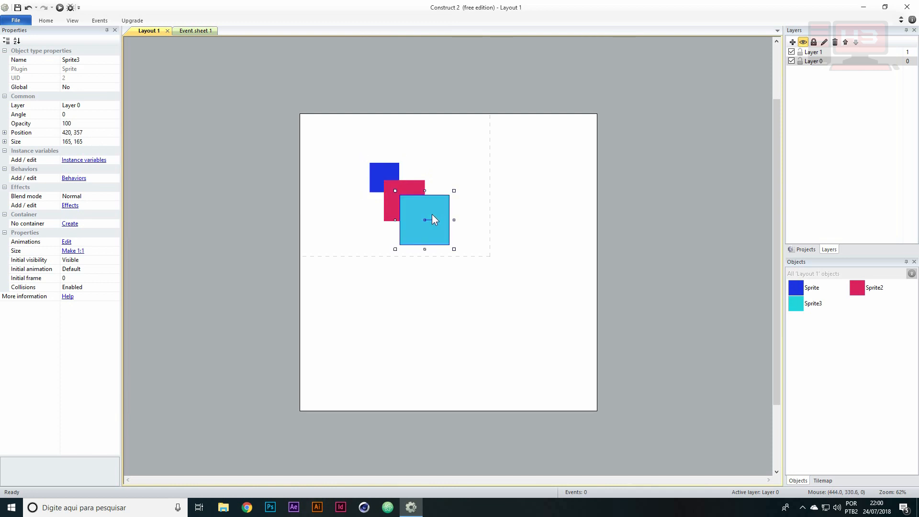
pyautogui.click(824, 59)
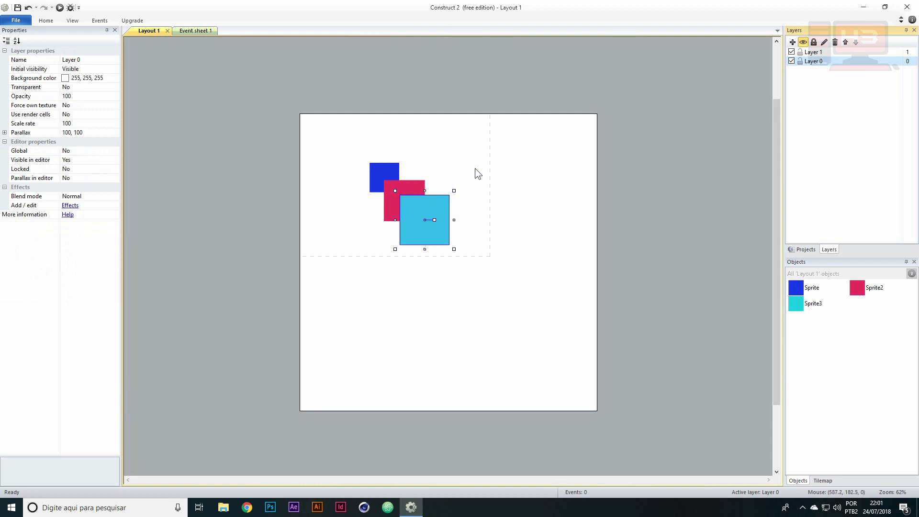
# Select all three sprites together, move them slightly toward the layout's upper-left corner and clear the selection
pyautogui.moveTo(348, 134); pyautogui.dragTo(446, 257)
pyautogui.moveTo(438, 218); pyautogui.dragTo(423, 203)
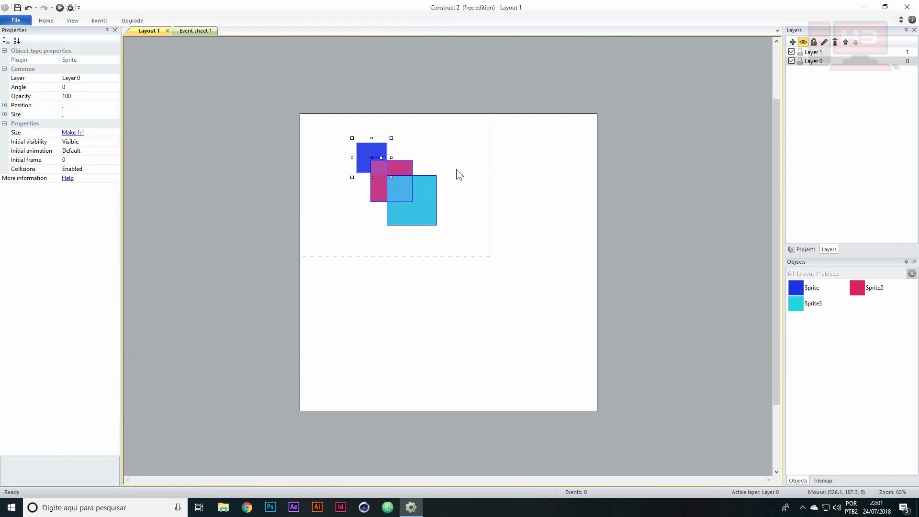
pyautogui.click(456, 169)
pyautogui.moveTo(334, 120); pyautogui.dragTo(469, 254)
pyautogui.click(430, 133)
# Inspect the stacking order of the three sprites within Layer 0 by selecting each one in turn
pyautogui.click(406, 167)
pyautogui.click(379, 154)
pyautogui.click(815, 61)
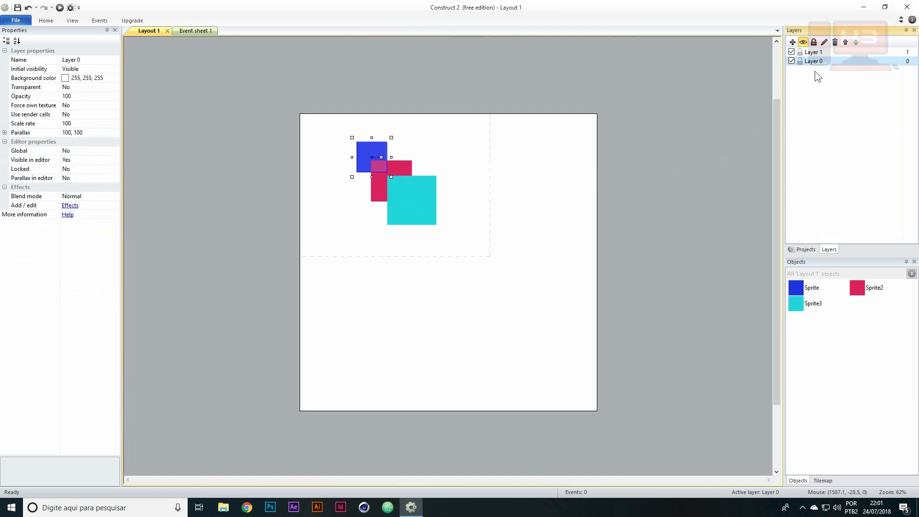
pyautogui.click(430, 194)
pyautogui.click(403, 165)
pyautogui.click(368, 150)
pyautogui.click(415, 195)
pyautogui.click(389, 165)
pyautogui.click(376, 152)
pyautogui.click(417, 196)
pyautogui.click(398, 167)
pyautogui.click(381, 151)
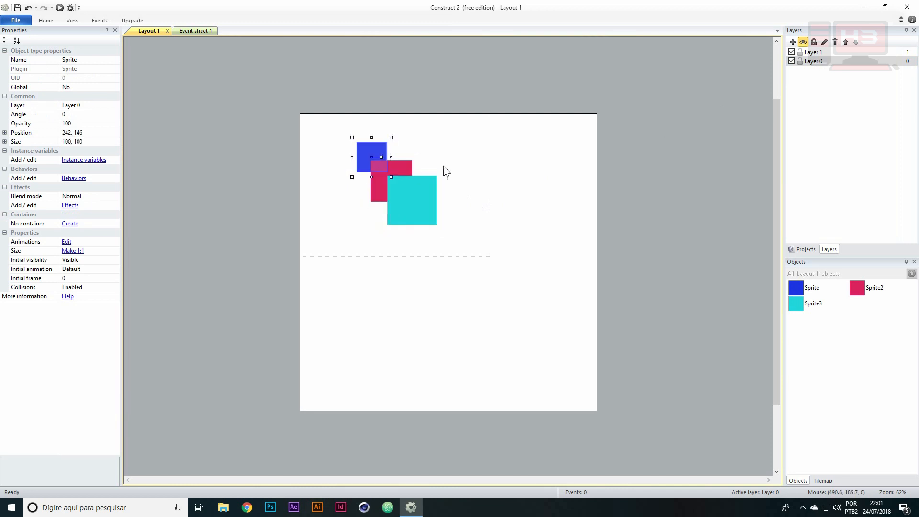
# Send the cyan sprite to the bottom of its layer and move it behind the other two, to about 193, 201
pyautogui.click(419, 187)
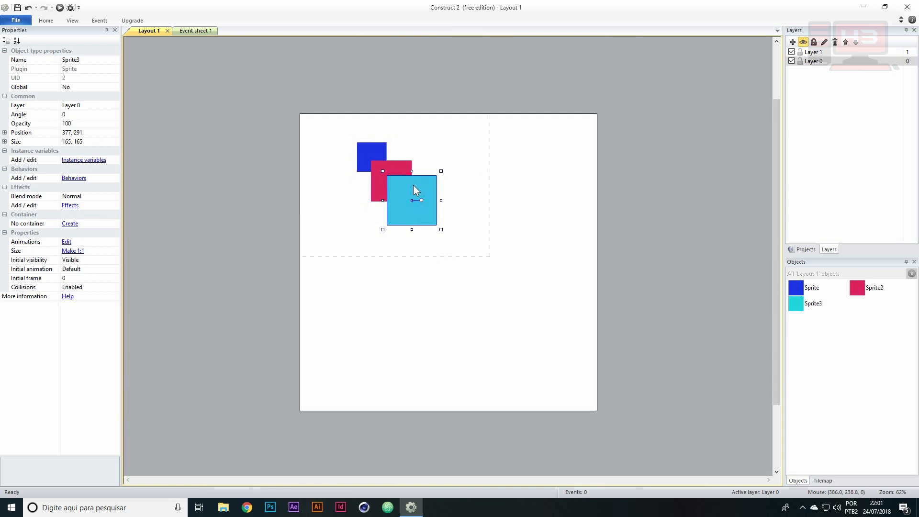
pyautogui.rightClick(407, 184)
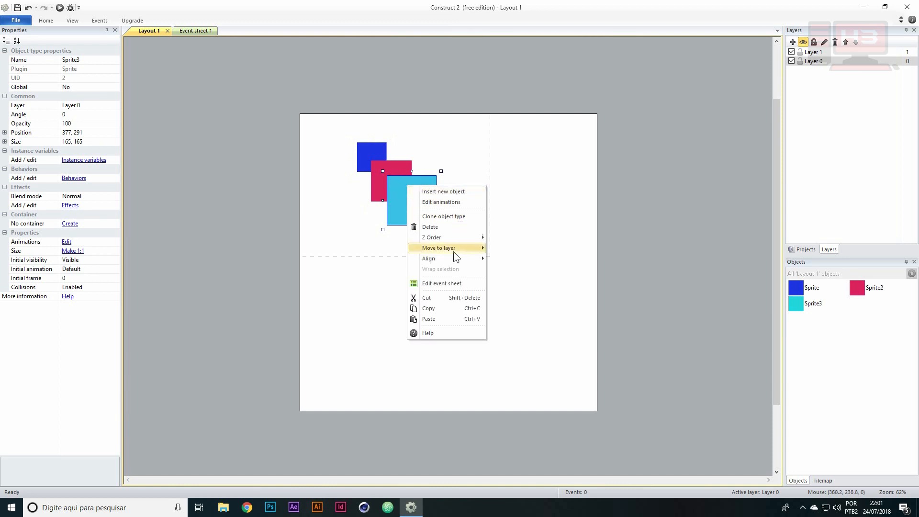
pyautogui.moveTo(445, 237)
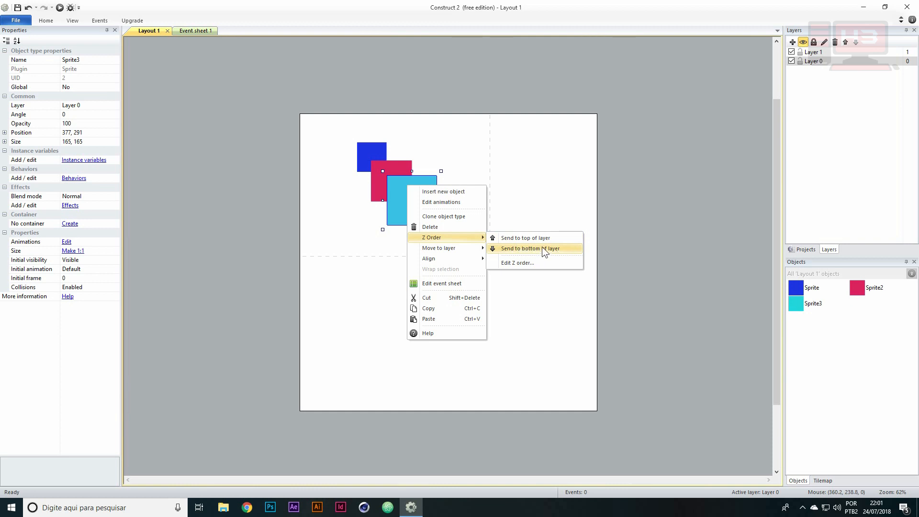
pyautogui.click(520, 248)
pyautogui.moveTo(415, 218); pyautogui.dragTo(361, 191)
pyautogui.click(365, 223)
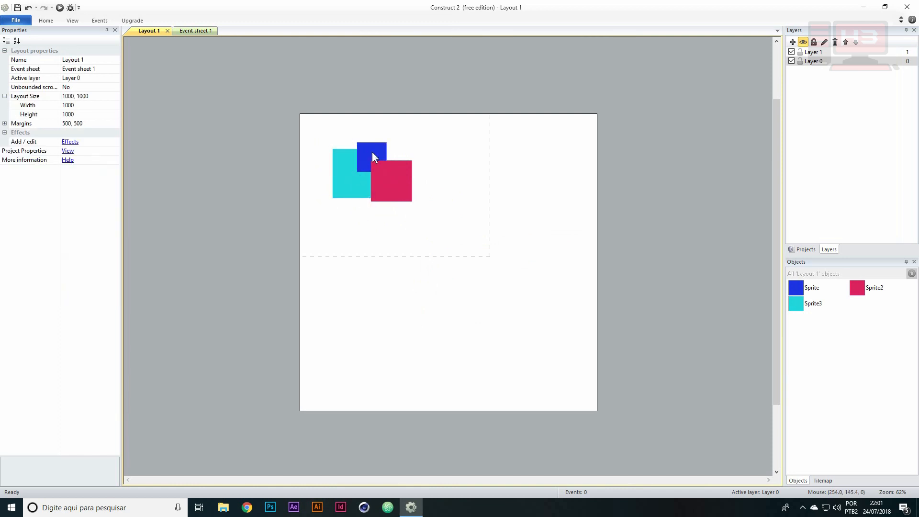
# Send the cyan sprite to the top of its layer and move it back over the crimson square, to about 380, 301
pyautogui.click(354, 177)
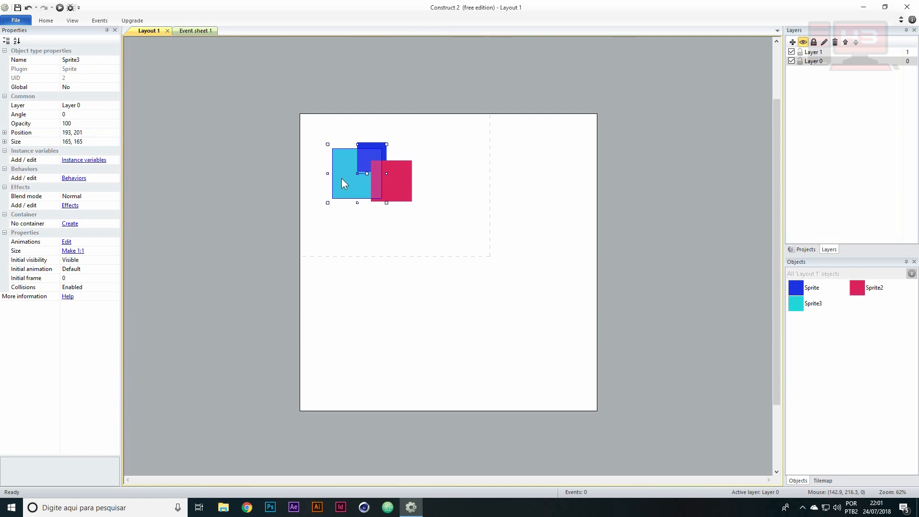
pyautogui.rightClick(341, 178)
pyautogui.moveTo(388, 232)
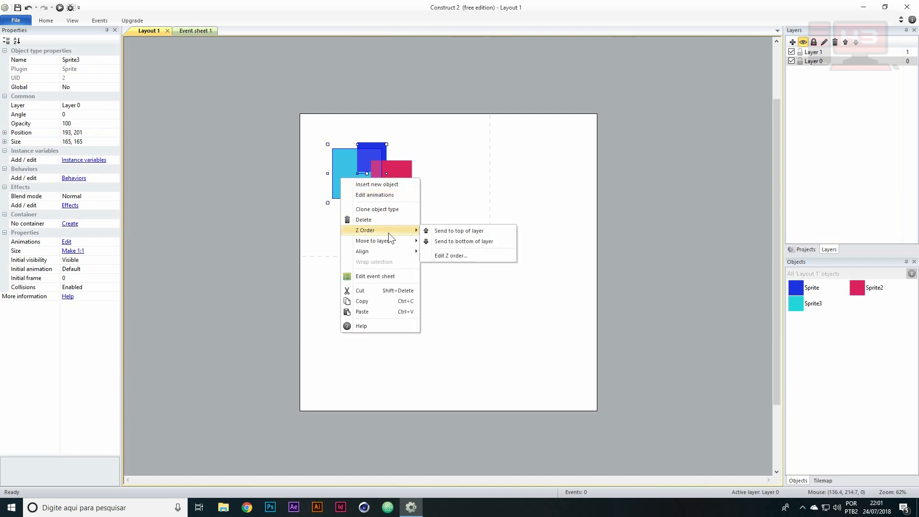
pyautogui.click(455, 233)
pyautogui.moveTo(351, 170); pyautogui.dragTo(403, 200)
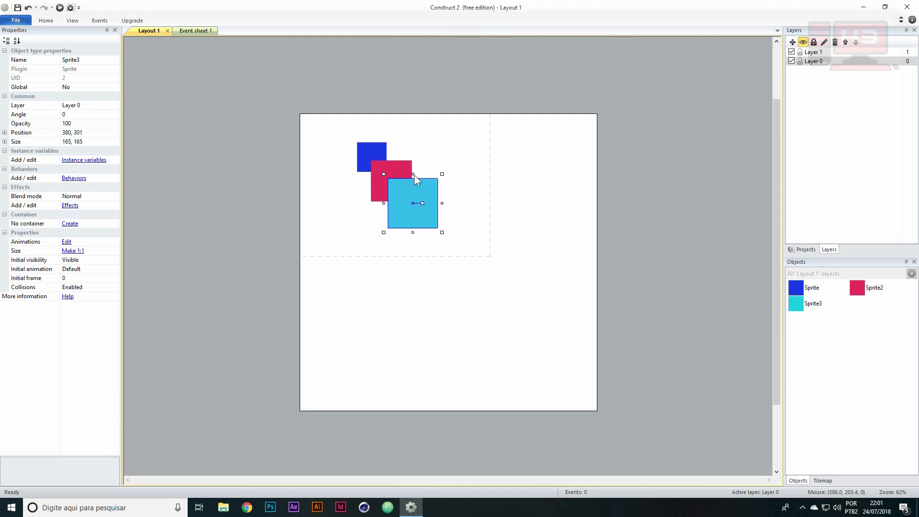
# Try to show the Z Order bar and dismiss the notice
pyautogui.click(72, 21)
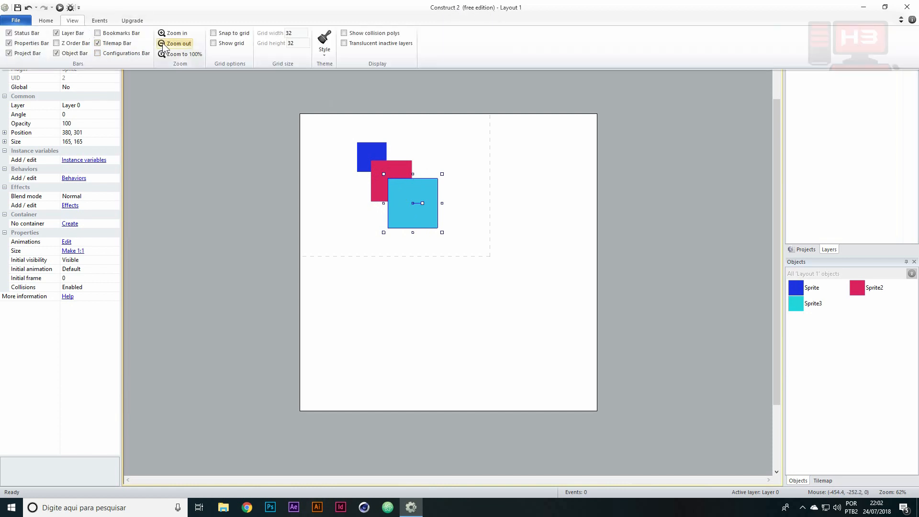
pyautogui.click(54, 21)
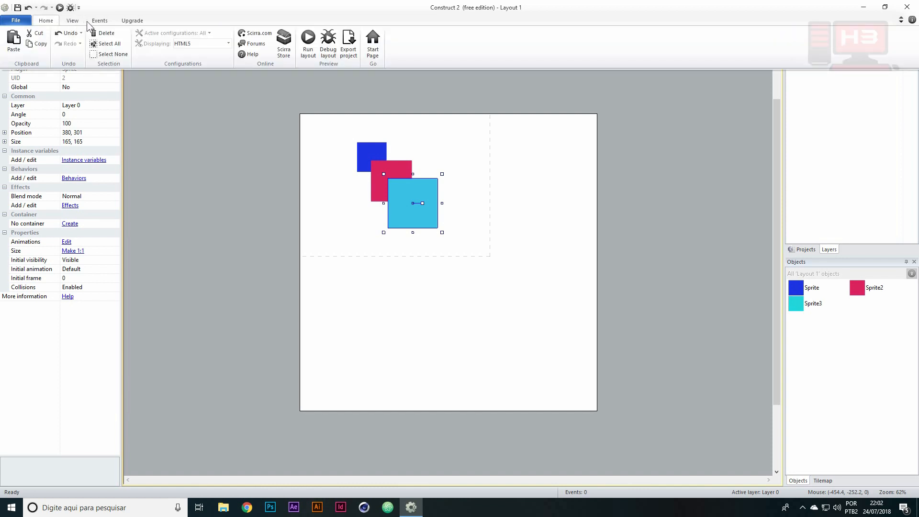
pyautogui.click(132, 21)
pyautogui.click(99, 21)
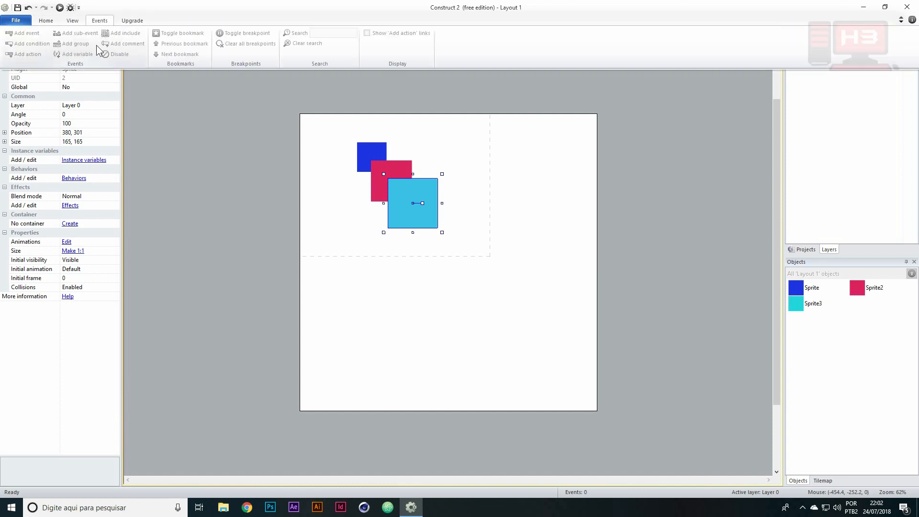
pyautogui.click(76, 20)
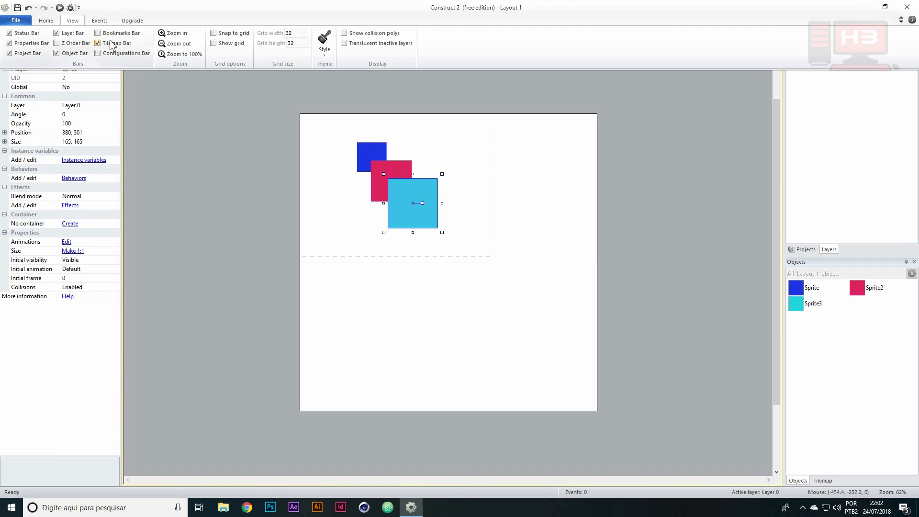
pyautogui.click(67, 45)
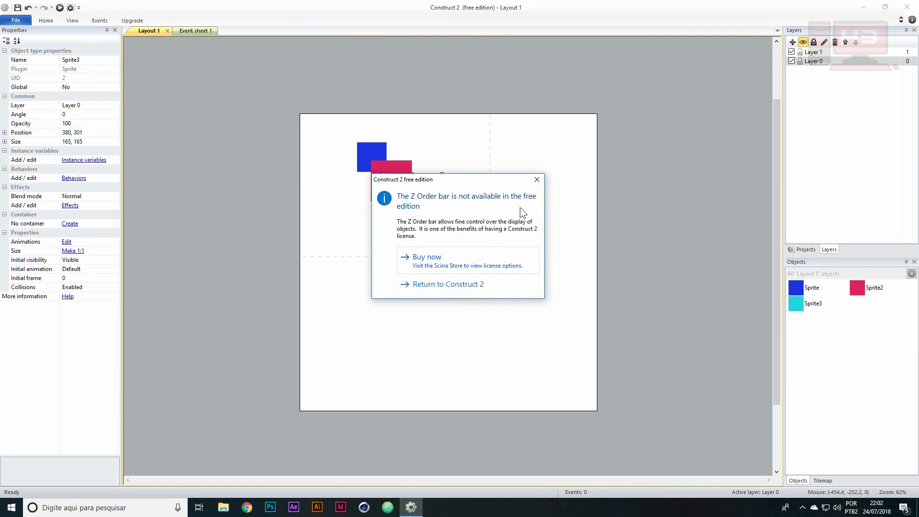
pyautogui.click(537, 179)
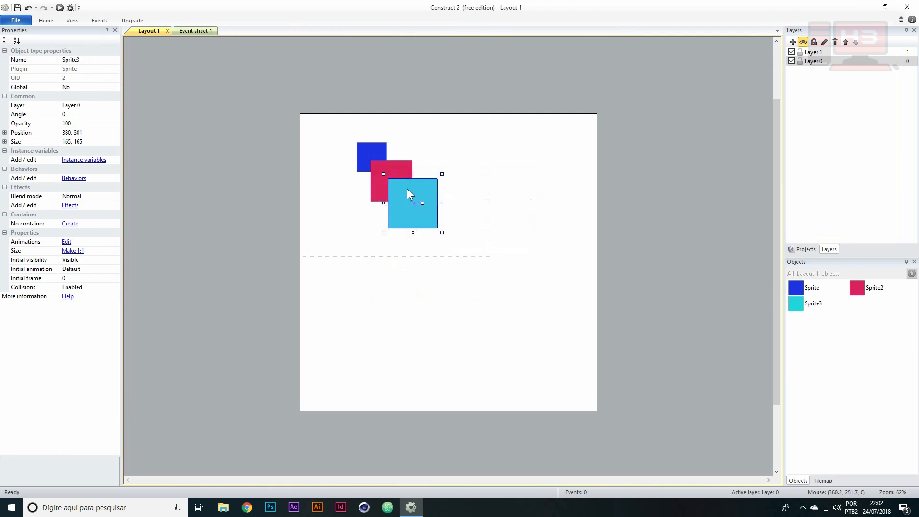
# Nudge the cyan sprite slightly down and right to about 386, 306
pyautogui.moveTo(417, 191)
pyautogui.mouseDown()
pyautogui.moveTo(391, 180)
pyautogui.moveTo(426, 196)
pyautogui.moveTo(419, 192)
pyautogui.mouseUp()
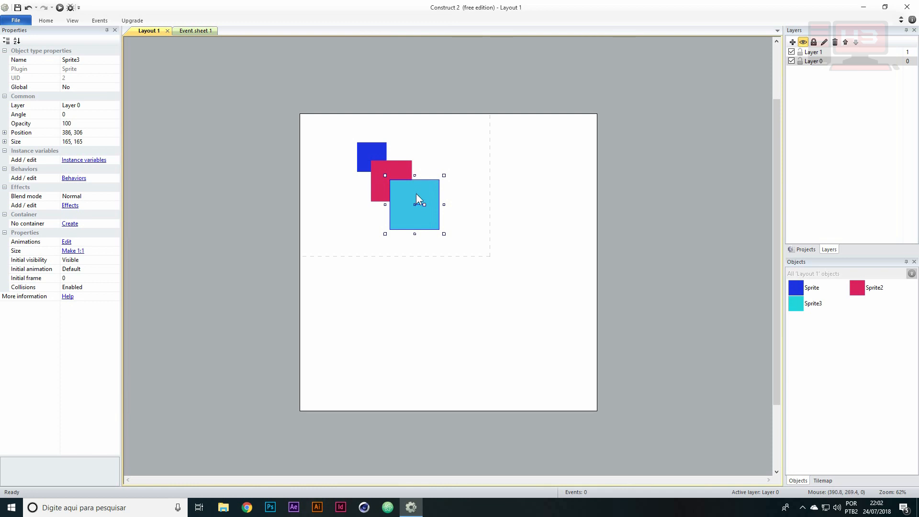
# Try adding two more layers above Layer 1, and undo both additions
pyautogui.click(792, 42)
pyautogui.click(793, 42)
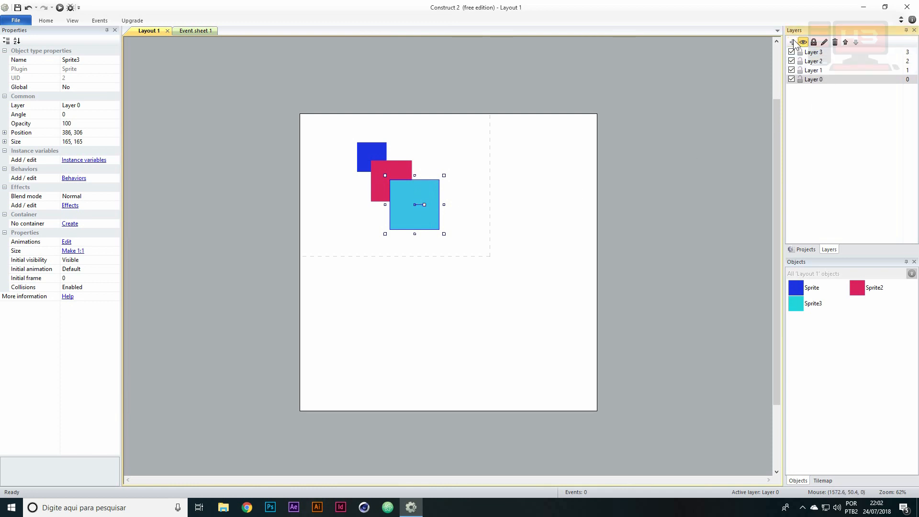
pyautogui.click(811, 80)
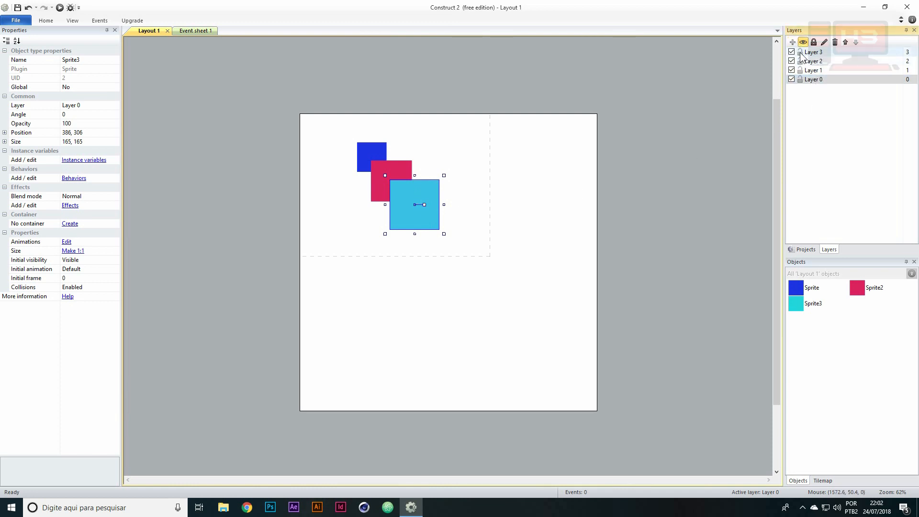
pyautogui.hotkey('ctrl', 'z')
pyautogui.hotkey('ctrl', 'z')
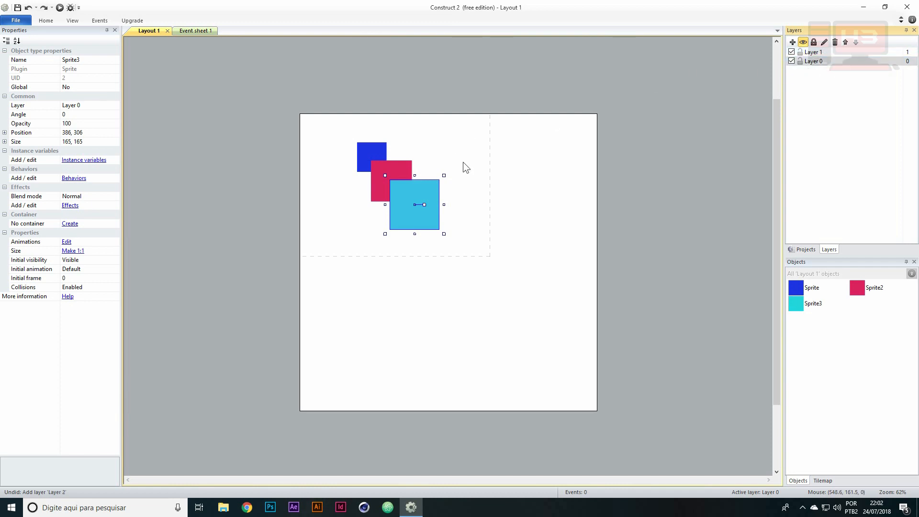
# Nudge the cyan sprite to about 381, 304 and the blue sprite to about 239, 159
pyautogui.moveTo(429, 197); pyautogui.dragTo(426, 192)
pyautogui.moveTo(373, 152); pyautogui.dragTo(372, 154)
# Select the three sprites in turn to check which layer each is on, and inspect Layer 0's properties
pyautogui.click(414, 184)
pyautogui.click(387, 167)
pyautogui.click(360, 151)
pyautogui.click(415, 203)
pyautogui.click(396, 176)
pyautogui.click(416, 196)
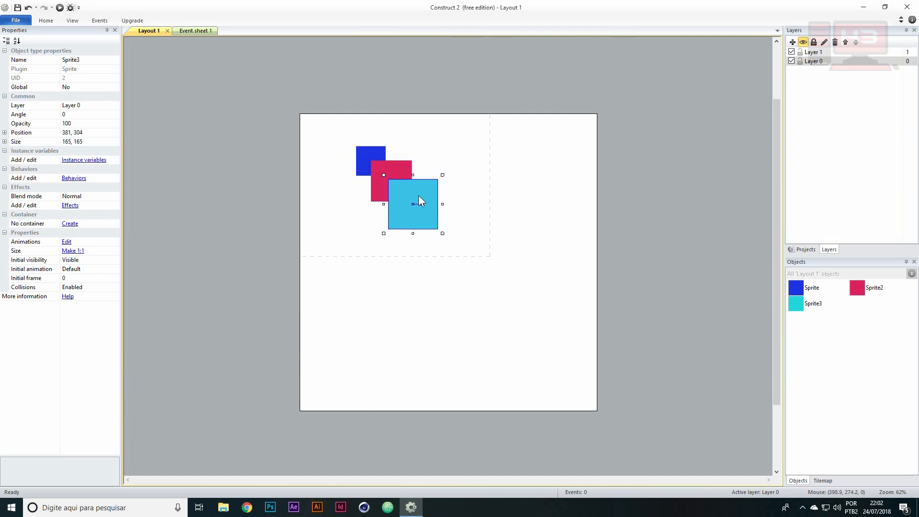
pyautogui.click(374, 166)
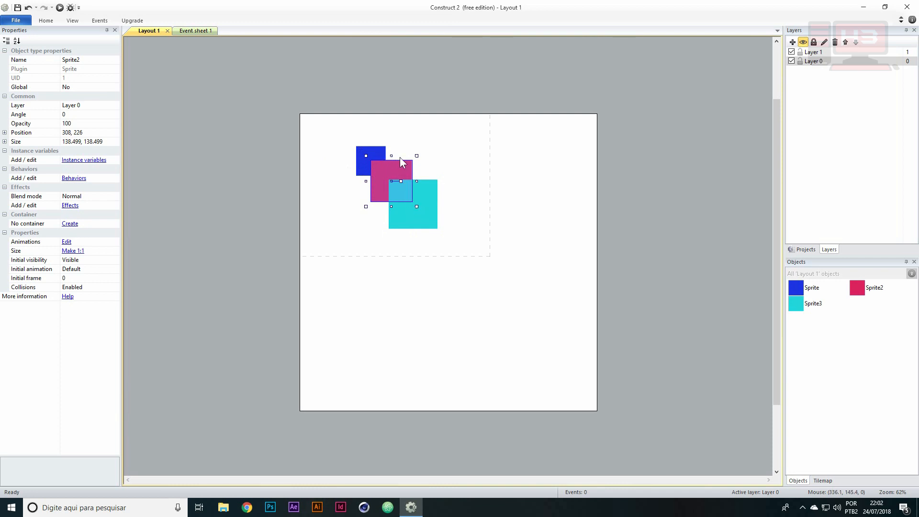
pyautogui.click(367, 152)
pyautogui.click(423, 198)
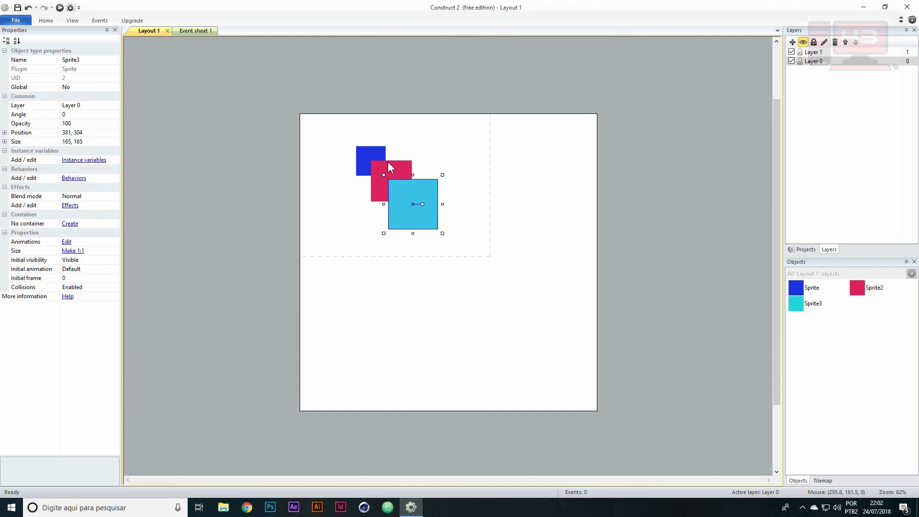
pyautogui.click(812, 61)
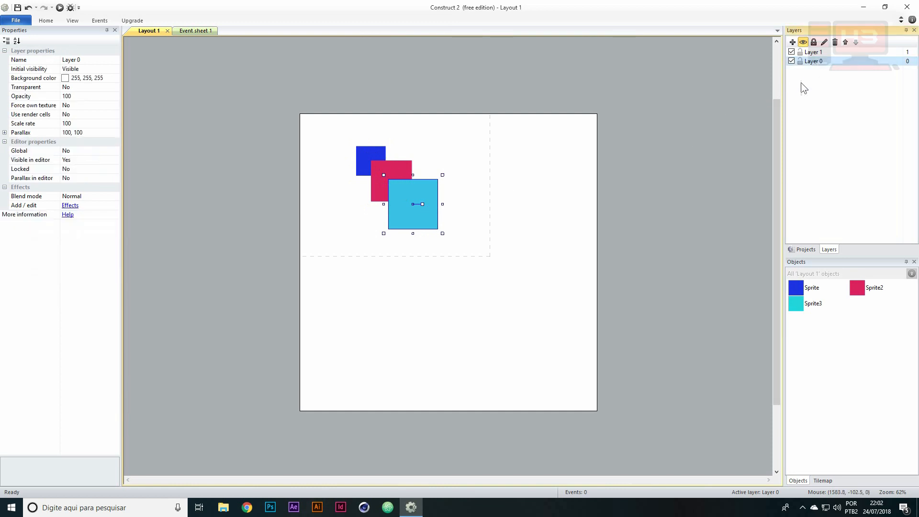
# Move the crimson sprite to about 298, 228 and place the cyan sprite overlapping it at about 364, 303
pyautogui.click(420, 192)
pyautogui.moveTo(420, 192); pyautogui.dragTo(421, 197)
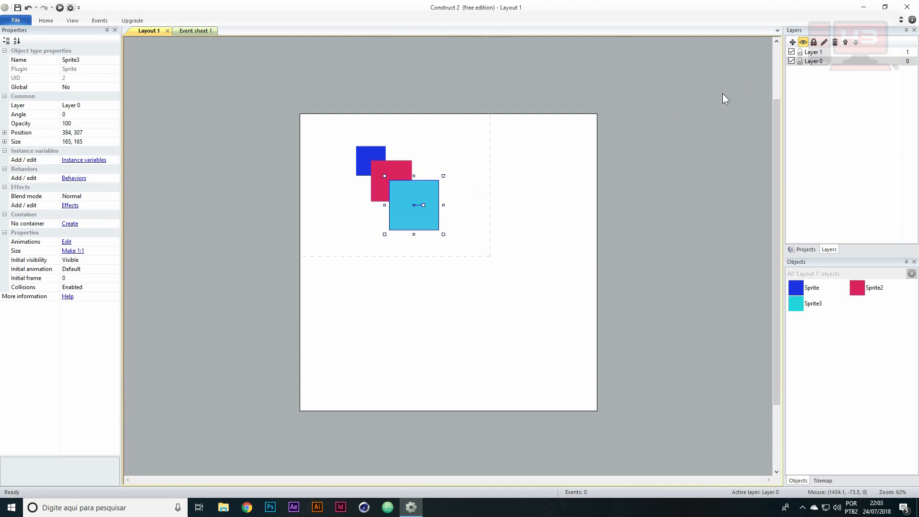
pyautogui.moveTo(415, 192); pyautogui.dragTo(392, 176)
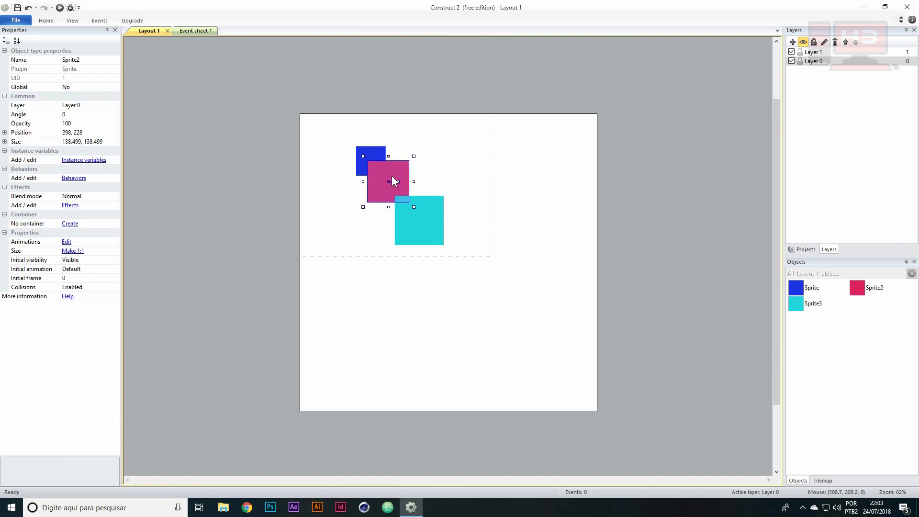
pyautogui.moveTo(416, 213); pyautogui.dragTo(411, 195)
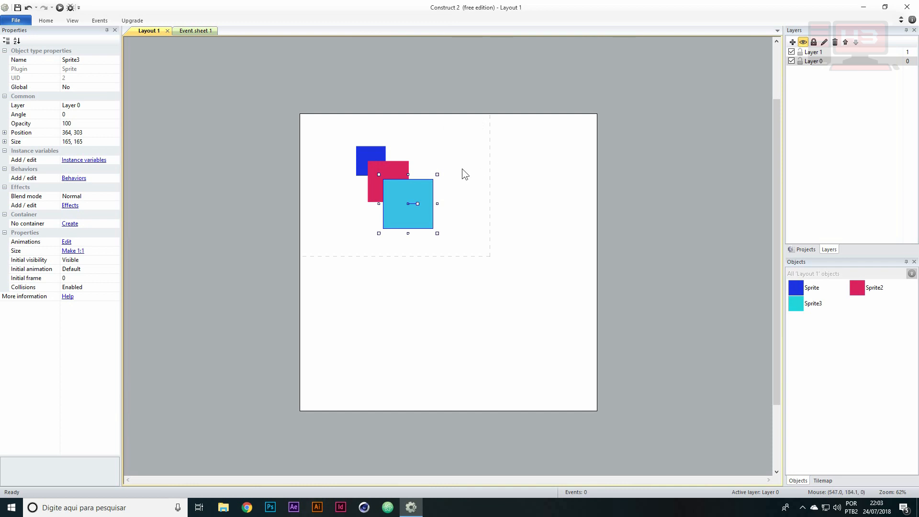
# Try to edit the cyan sprite's Z order and dismiss the free edition notice
pyautogui.rightClick(416, 191)
pyautogui.moveTo(455, 243)
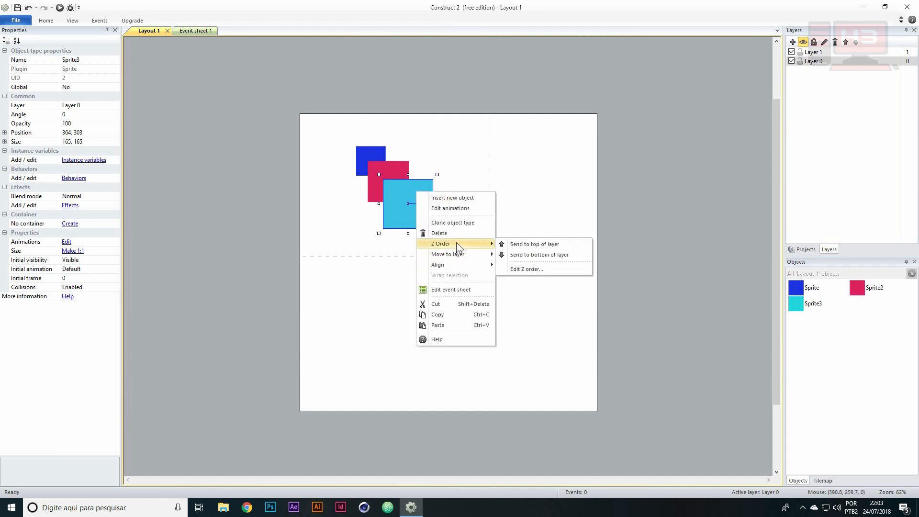
pyautogui.click(542, 270)
pyautogui.moveTo(534, 173); pyautogui.dragTo(530, 127)
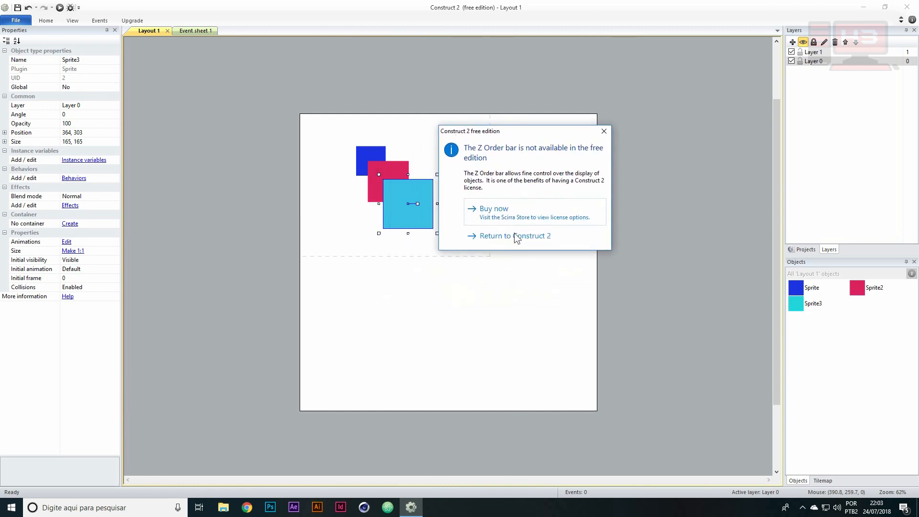
pyautogui.click(608, 132)
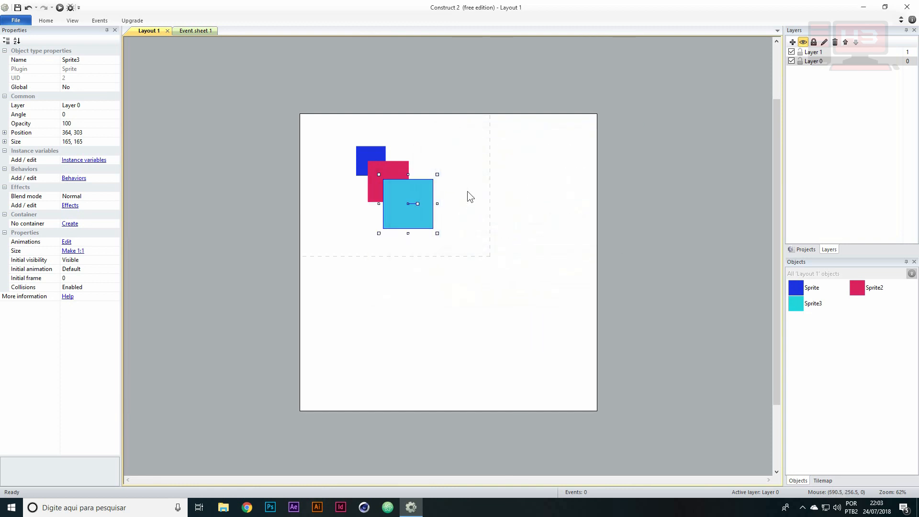
# Nudge the cyan sprite to about 374, 301, check the crimson sprite and Layer 0, and clear the selection
pyautogui.moveTo(414, 195); pyautogui.dragTo(419, 195)
pyautogui.click(379, 170)
pyautogui.click(405, 189)
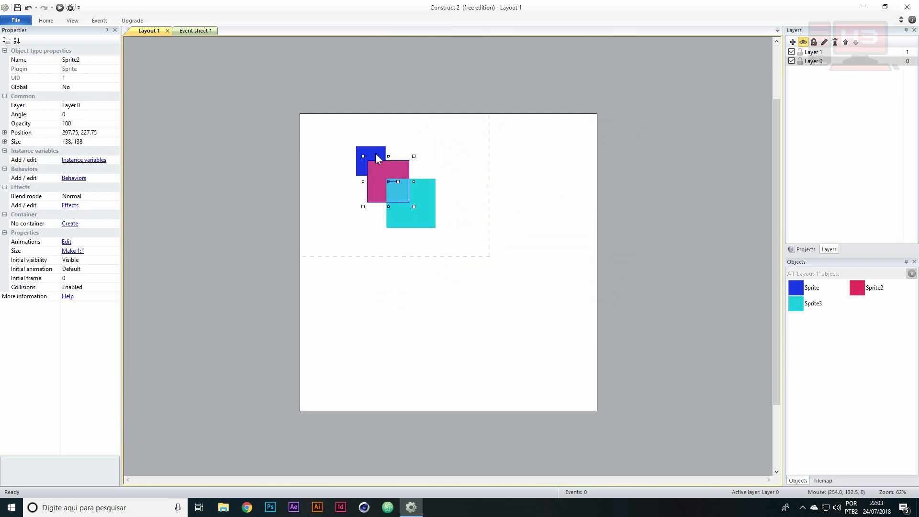
pyautogui.click(817, 63)
pyautogui.click(506, 156)
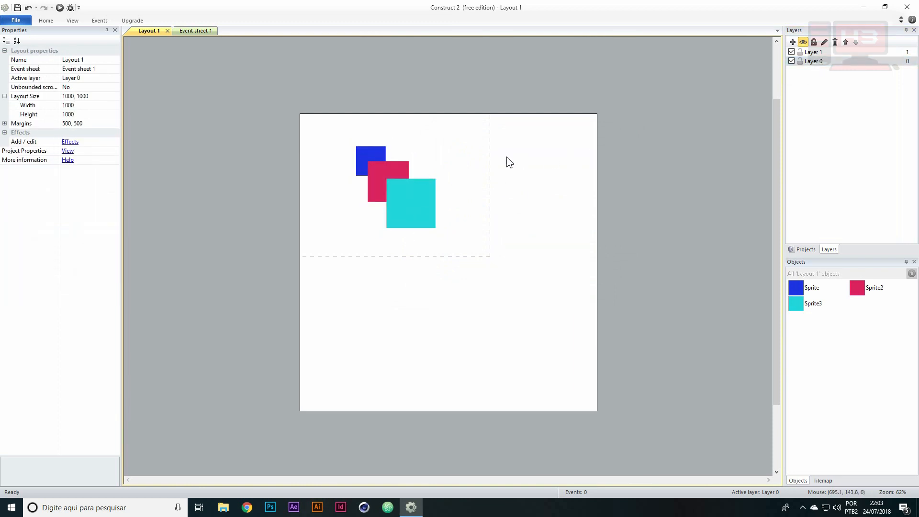
# Assign the cyan sprite to Layer 1
pyautogui.click(407, 201)
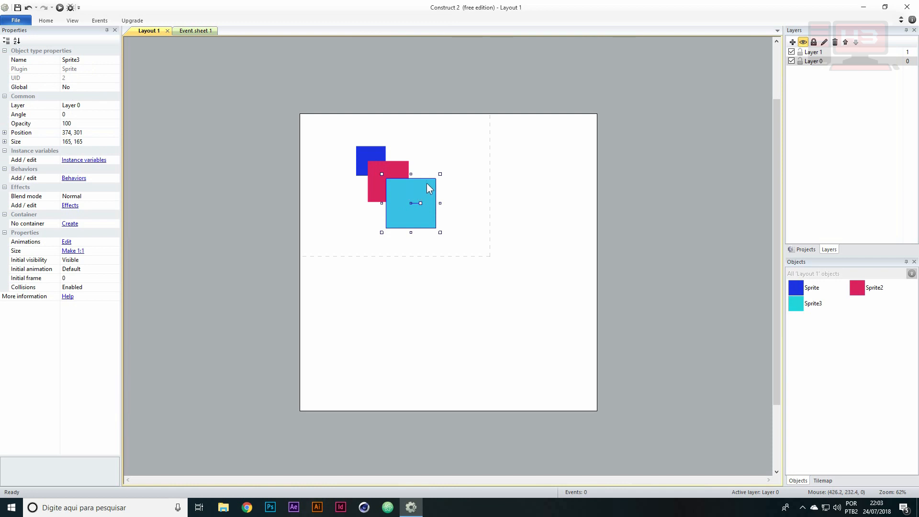
pyautogui.click(23, 96)
pyautogui.click(89, 106)
pyautogui.click(114, 106)
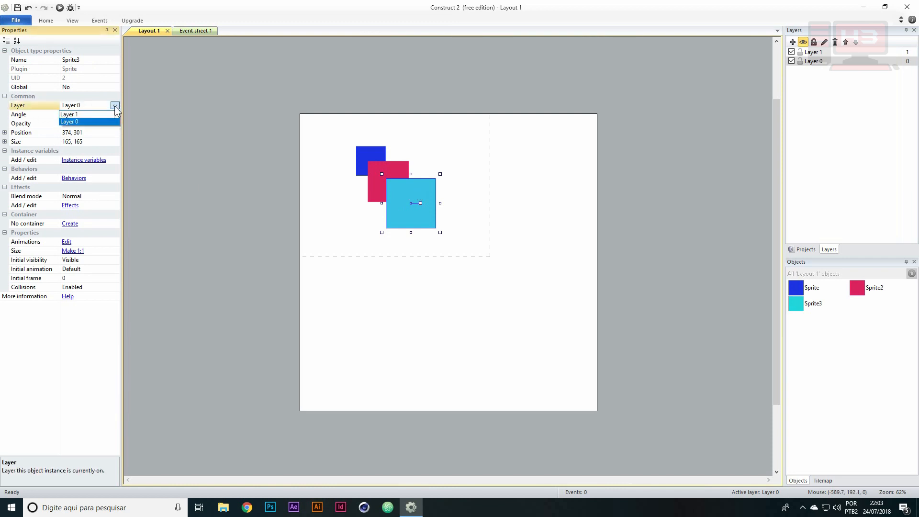
pyautogui.click(68, 115)
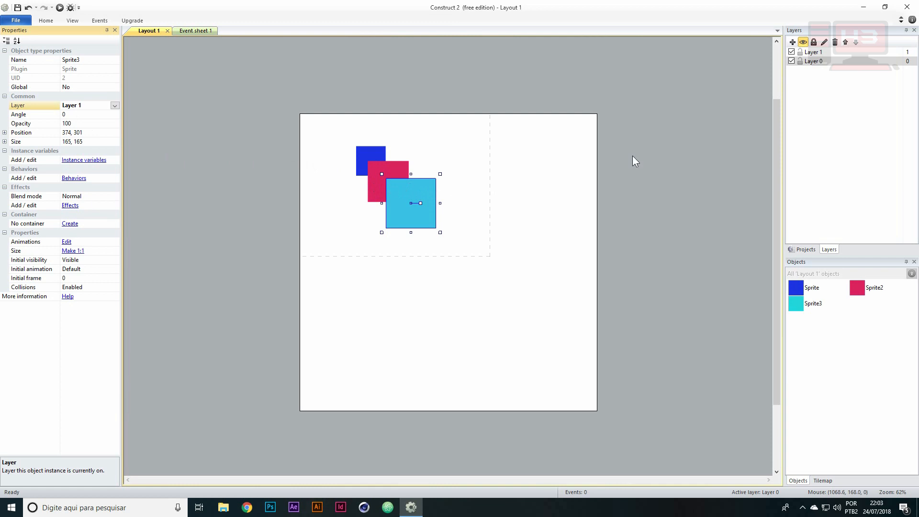
# Lock and unlock Layer 0, and make Layer 1 the active layer
pyautogui.click(799, 61)
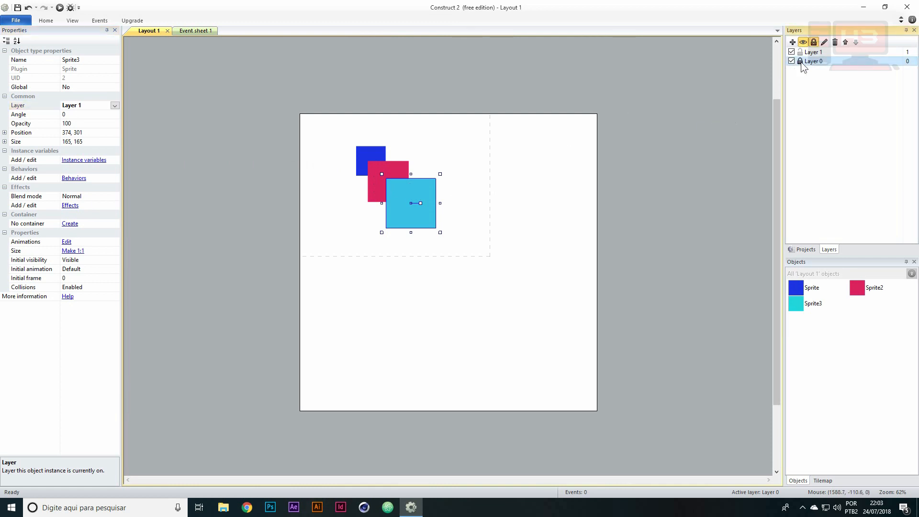
pyautogui.click(801, 61)
pyautogui.click(813, 51)
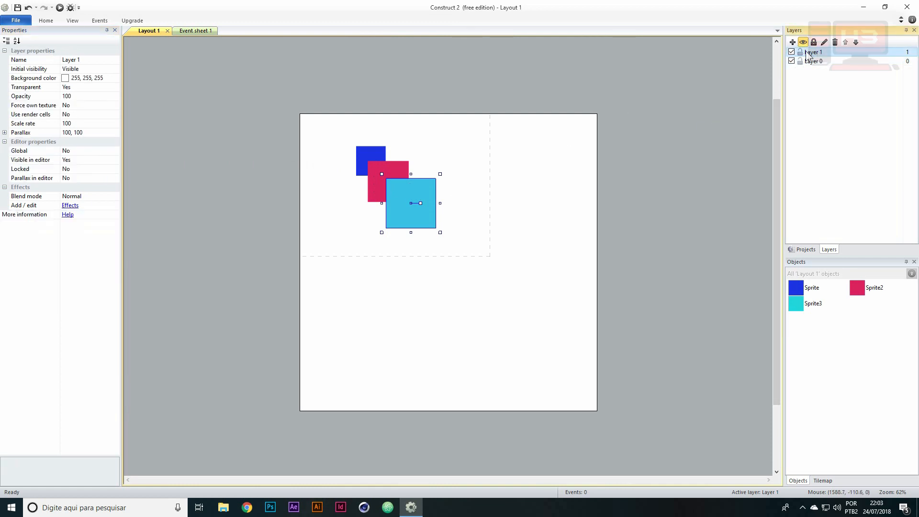
# Hide and show Layer 1 several times to demonstrate its contents, leaving it visible
pyautogui.click(791, 52)
pyautogui.click(791, 52)
pyautogui.click(791, 52)
pyautogui.click(791, 52)
pyautogui.click(791, 52)
pyautogui.click(791, 52)
pyautogui.click(791, 51)
pyautogui.click(792, 51)
pyautogui.click(791, 52)
pyautogui.click(791, 51)
pyautogui.click(791, 52)
pyautogui.click(791, 51)
# Move Layer 1 below Layer 0, and hide and show Layer 0 to check for the cyan sprite behind it
pyautogui.moveTo(833, 54); pyautogui.dragTo(836, 64)
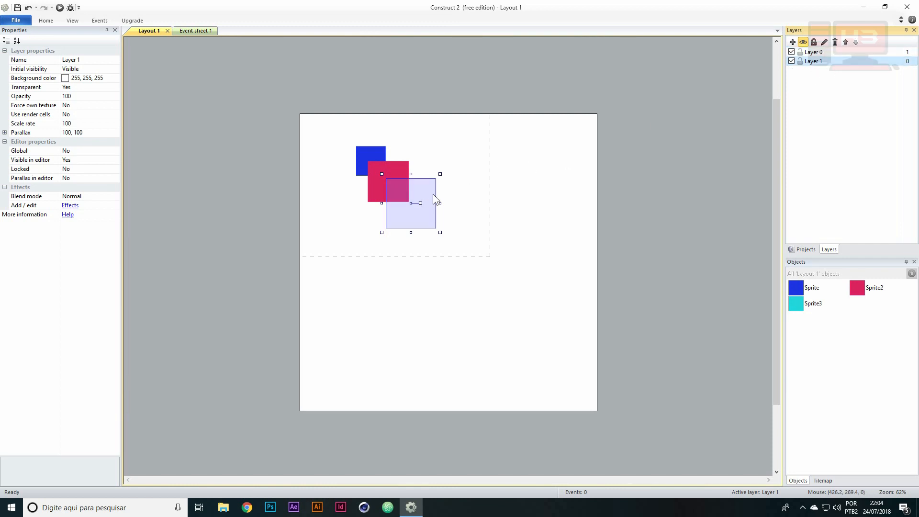
pyautogui.click(791, 52)
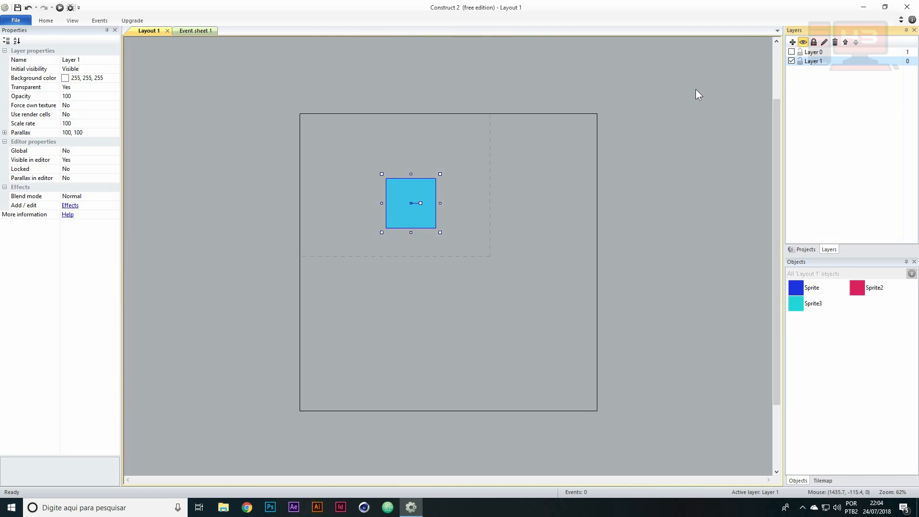
pyautogui.click(791, 52)
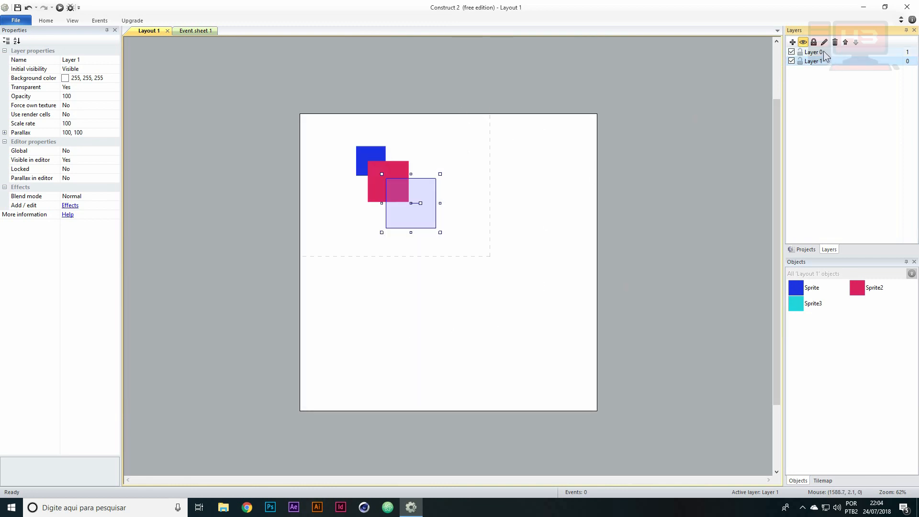
pyautogui.click(791, 51)
pyautogui.click(791, 52)
pyautogui.click(791, 51)
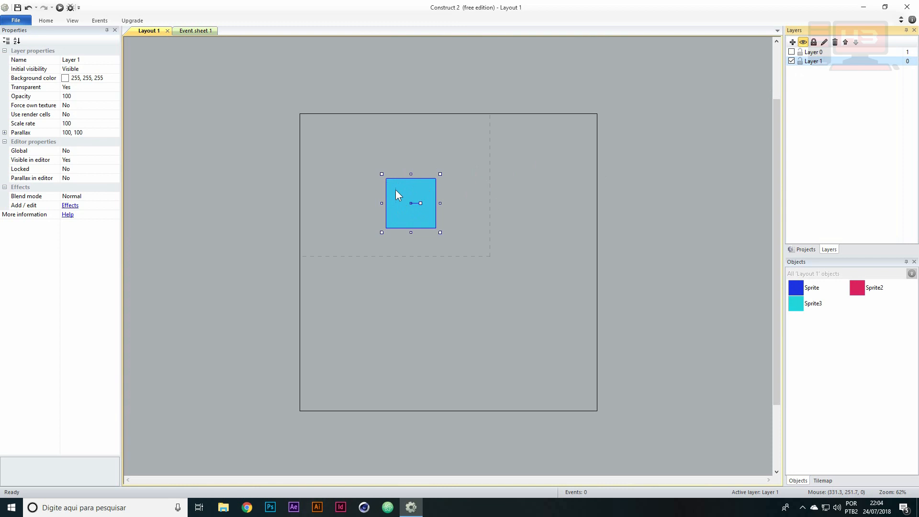
pyautogui.click(791, 52)
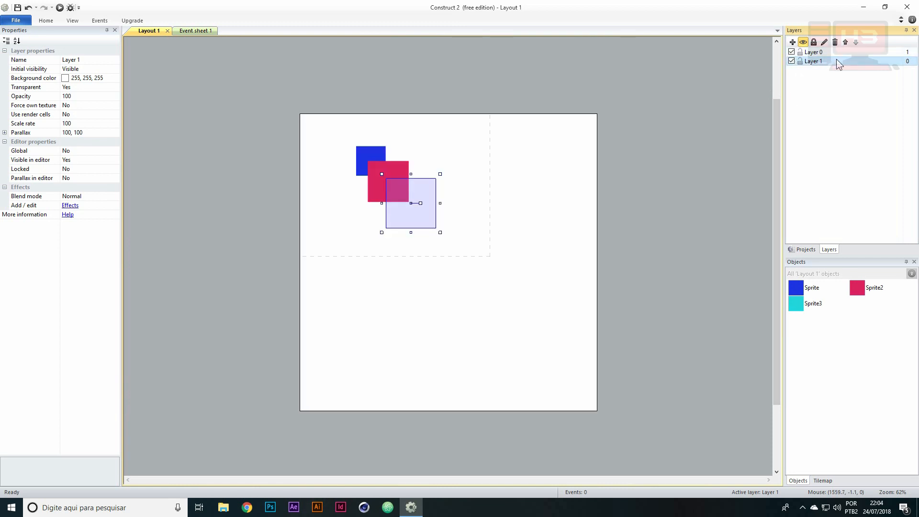
# Swap the order of Layer 1 and Layer 0 repeatedly, finishing with Layer 1 on top
pyautogui.click(839, 52)
pyautogui.click(855, 43)
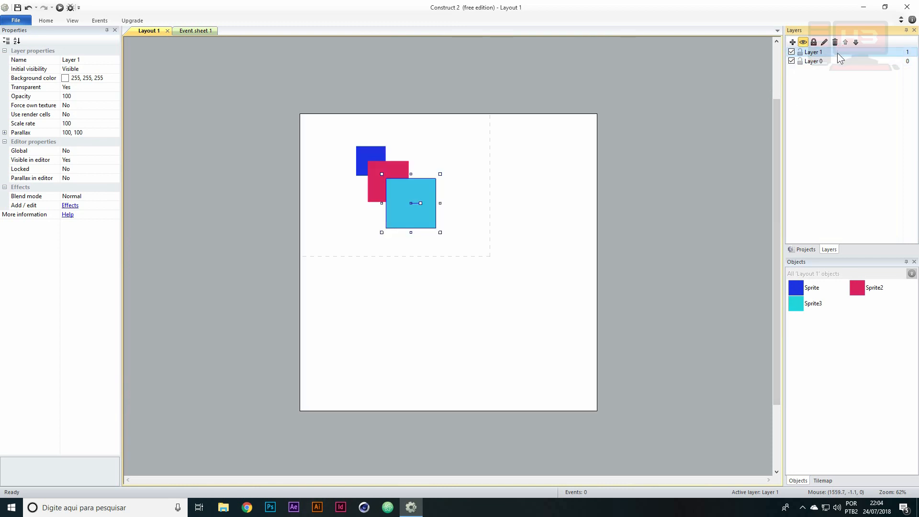
pyautogui.click(845, 41)
pyautogui.click(856, 42)
pyautogui.click(846, 41)
pyautogui.click(855, 42)
pyautogui.click(846, 42)
pyautogui.click(855, 42)
# Make Layer 0 active and check the layers of the crimson, blue and cyan sprites
pyautogui.click(812, 63)
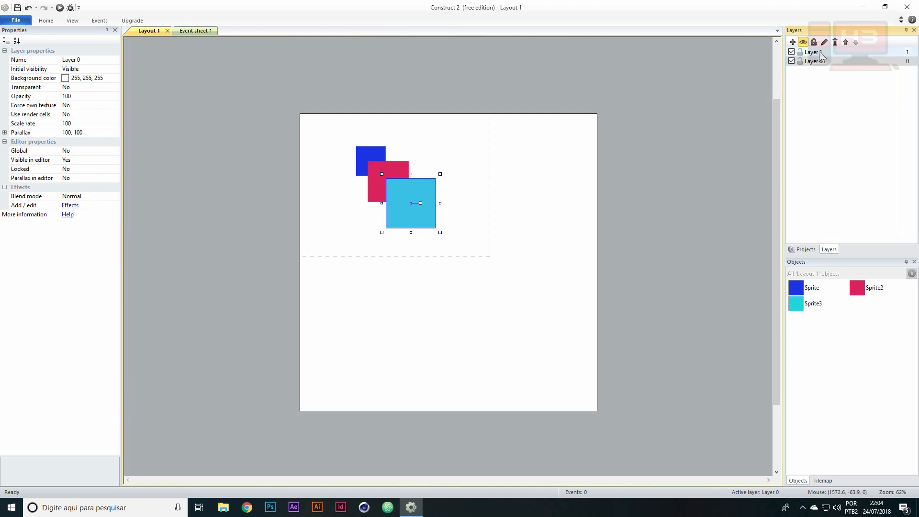
pyautogui.click(389, 176)
pyautogui.click(369, 156)
pyautogui.click(415, 201)
# View the Z Order options for the cyan sprite without applying any
pyautogui.rightClick(413, 193)
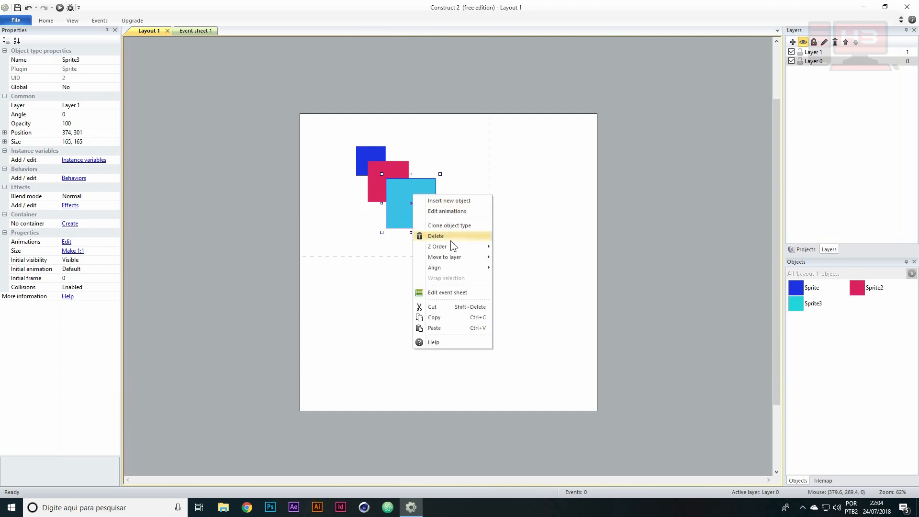
pyautogui.moveTo(454, 247)
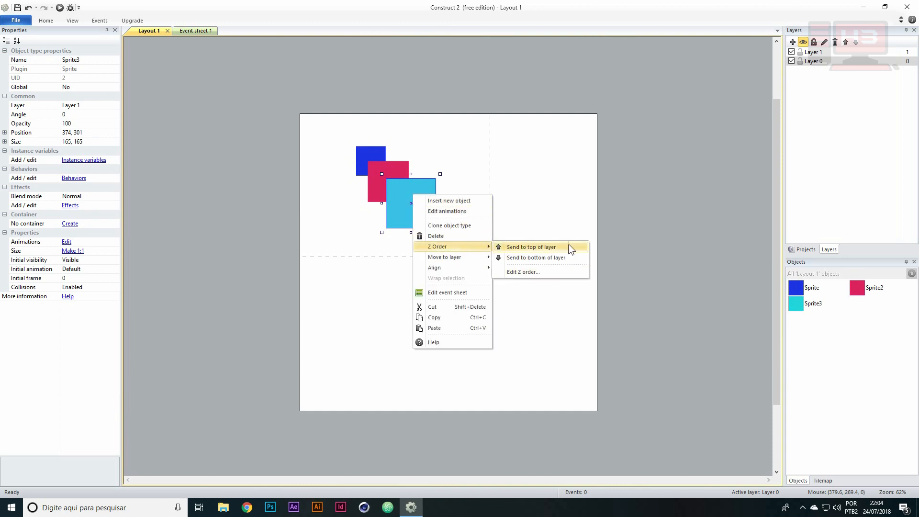
pyautogui.click(393, 154)
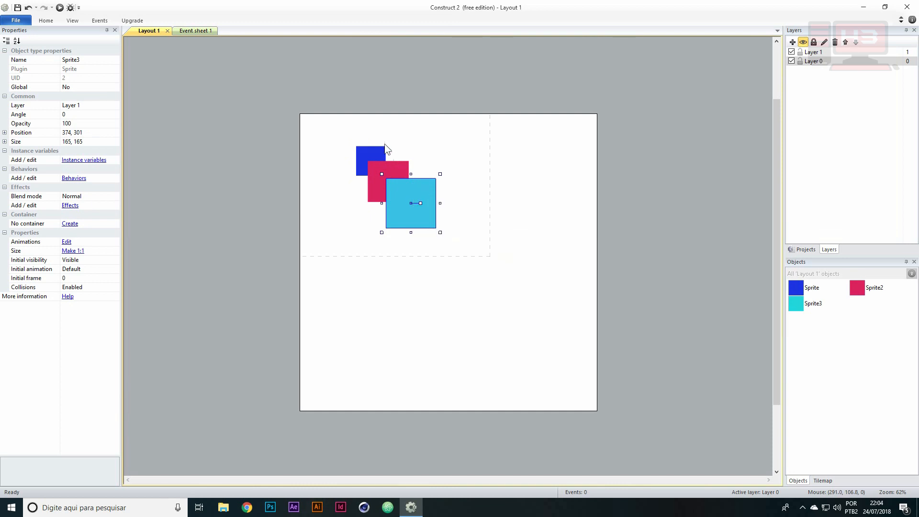
# Inspect the crimson and blue sprites, and compare the properties of Layer 1 and Layer 0
pyautogui.click(388, 172)
pyautogui.click(380, 153)
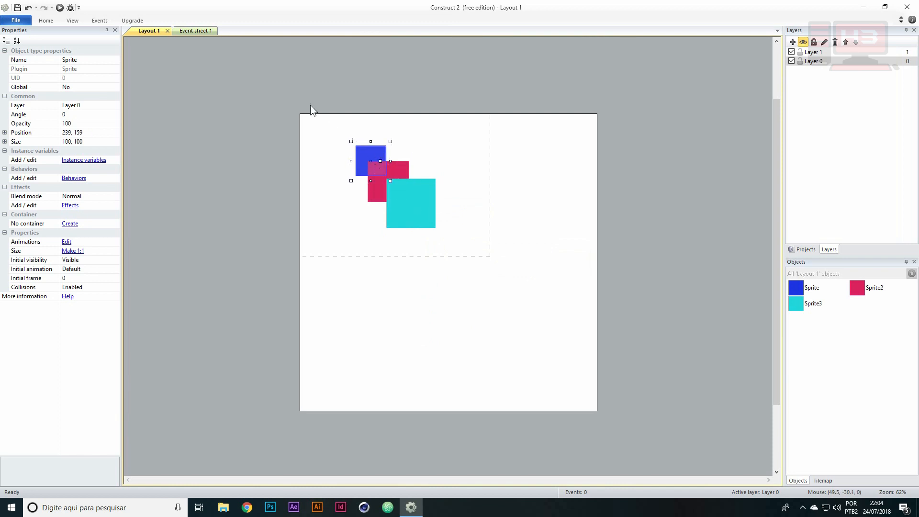
pyautogui.click(827, 52)
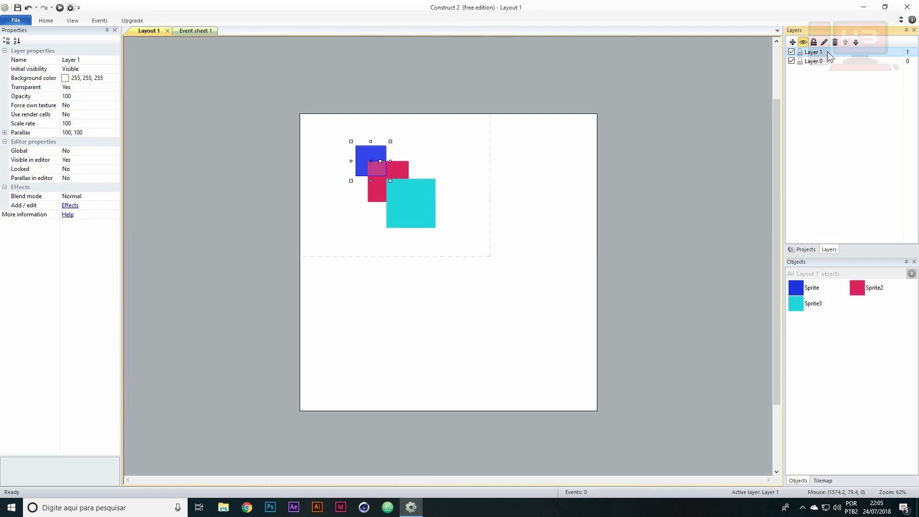
pyautogui.click(821, 62)
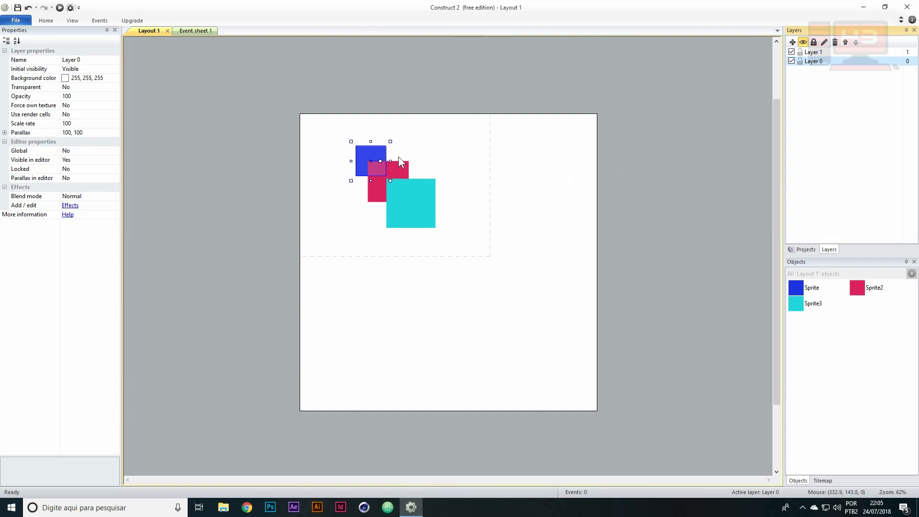
# Select the overlapping sprites in turn to examine their stacking on the layout, and clear the selection
pyautogui.click(438, 133)
pyautogui.click(398, 183)
pyautogui.click(370, 161)
pyautogui.click(382, 173)
pyautogui.click(401, 197)
pyautogui.click(376, 177)
pyautogui.click(372, 155)
pyautogui.click(381, 171)
pyautogui.click(391, 185)
pyautogui.click(374, 155)
pyautogui.click(405, 168)
pyautogui.click(388, 184)
pyautogui.click(337, 218)
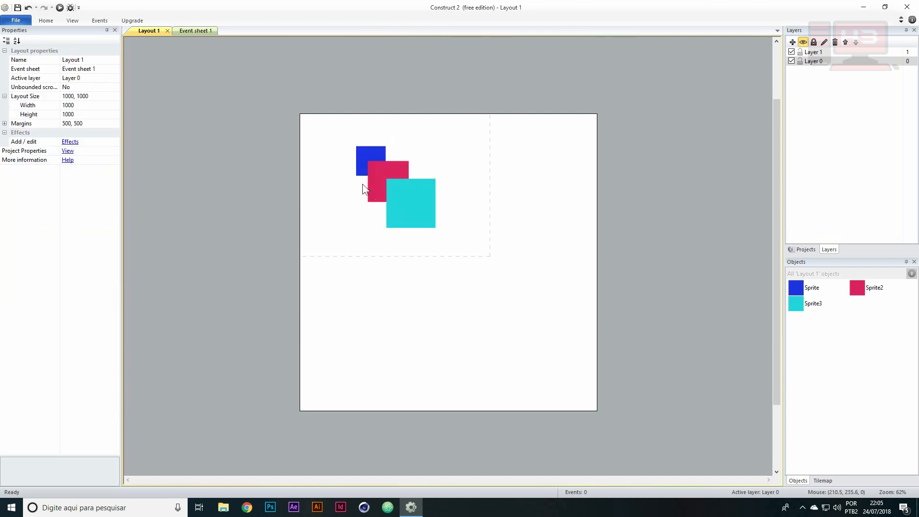
pyautogui.keyDown('ctrl'); pyautogui.scroll(1, 334, 169); pyautogui.keyUp('ctrl')
pyautogui.keyDown('ctrl'); pyautogui.scroll(1, 334, 168); pyautogui.keyUp('ctrl')
pyautogui.scroll(2, 334, 168)
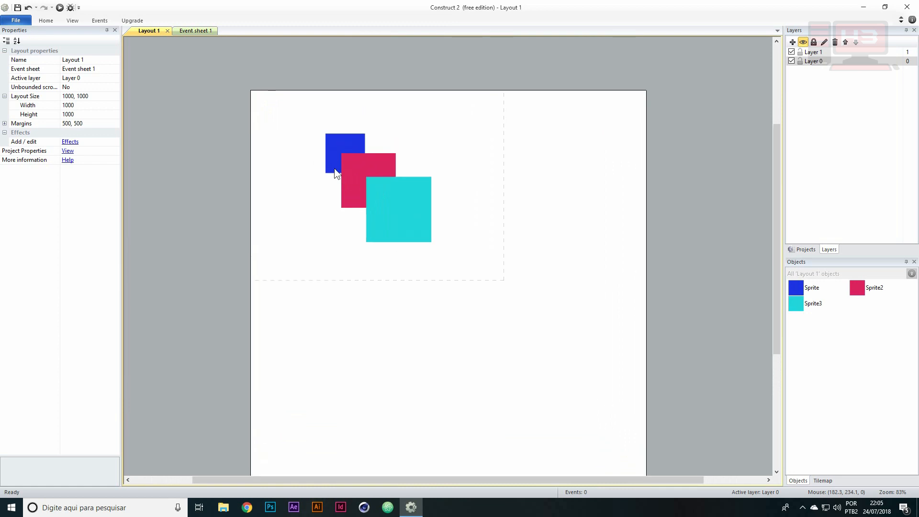
# Preview the layout in the browser to check how the three overlapping sprites are stacked, and close the preview
pyautogui.keyDown('ctrl'); pyautogui.scroll(2, 321, 176); pyautogui.keyUp('ctrl')
pyautogui.keyDown('ctrl'); pyautogui.scroll(1, 321, 176); pyautogui.keyUp('ctrl')
pyautogui.keyDown('ctrl'); pyautogui.scroll(-2, 321, 175); pyautogui.keyUp('ctrl')
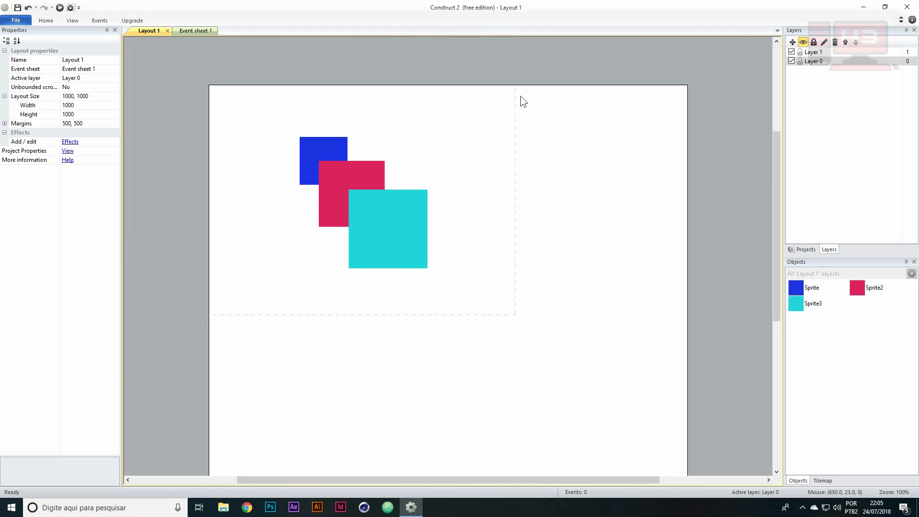
pyautogui.press('F5')
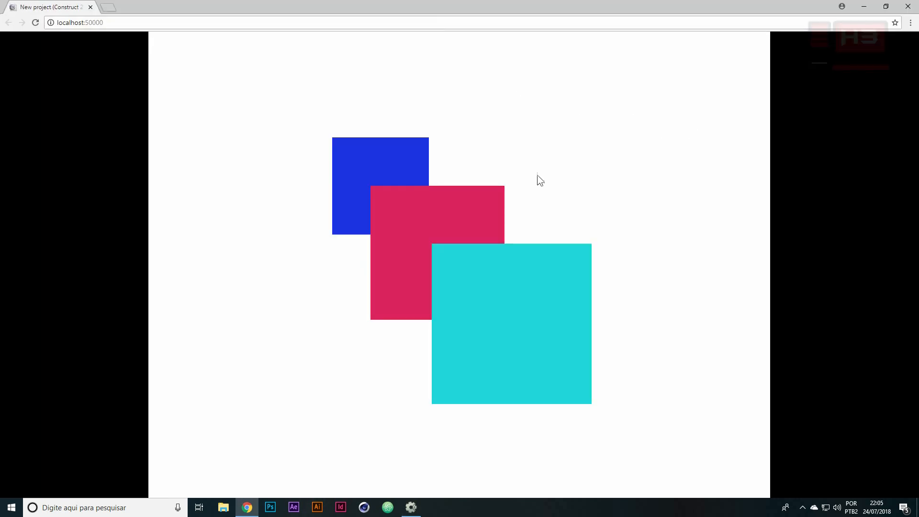
pyautogui.hotkey('alt', 'Tab')
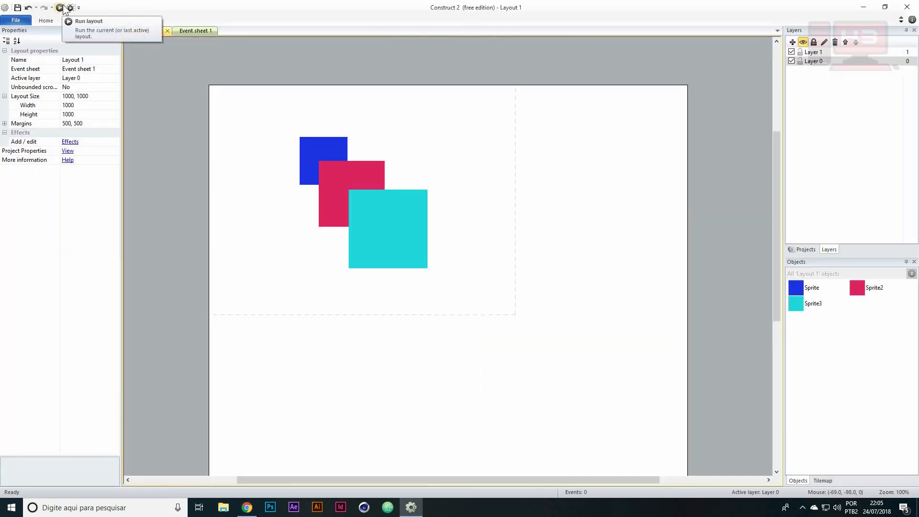
pyautogui.click(46, 20)
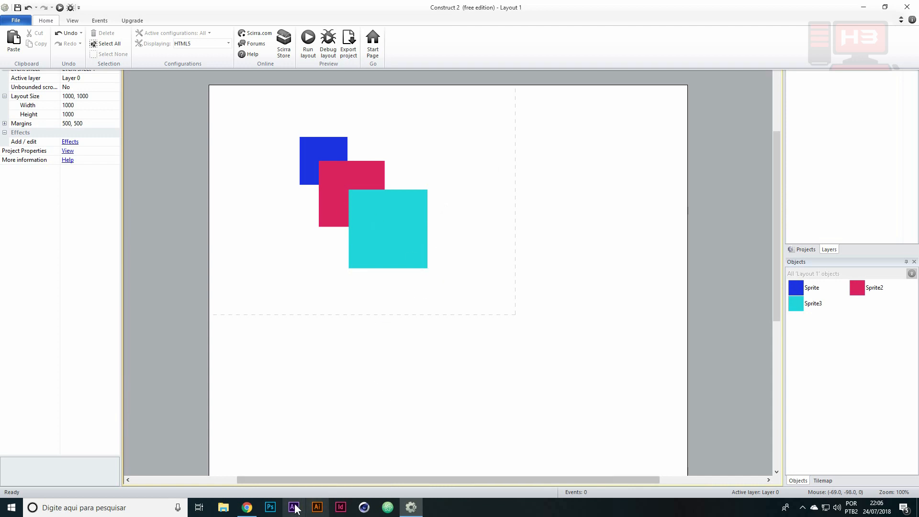
pyautogui.click(247, 507)
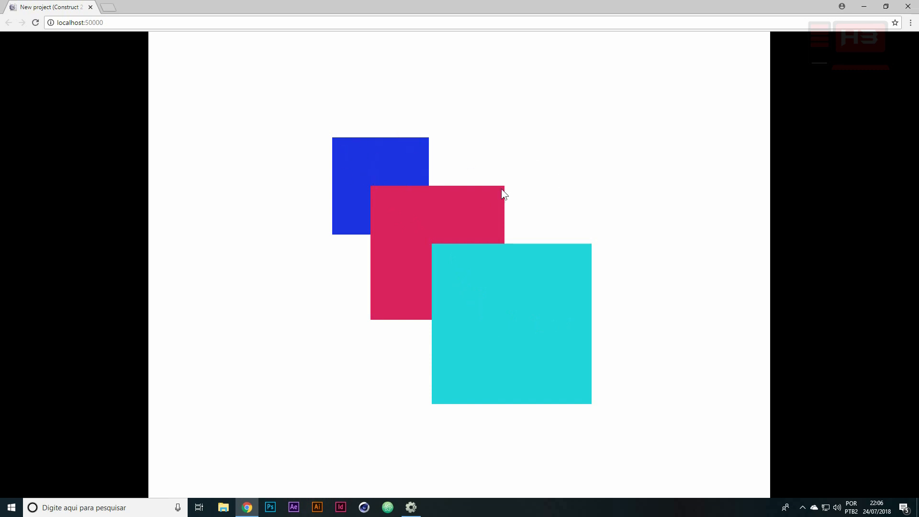
pyautogui.click(908, 7)
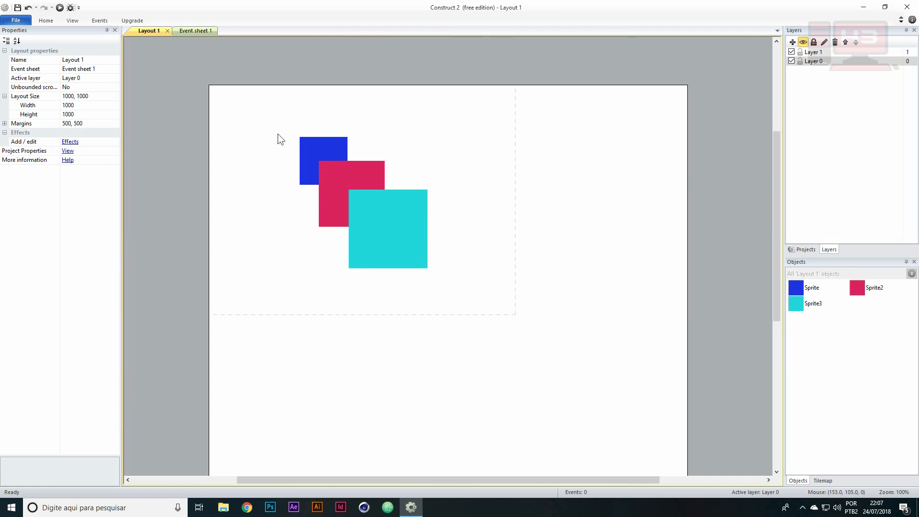
# Spread the three overlapping sprites apart on the layout and shrink the blue one to about 27 × 72
pyautogui.moveTo(311, 145); pyautogui.dragTo(249, 165)
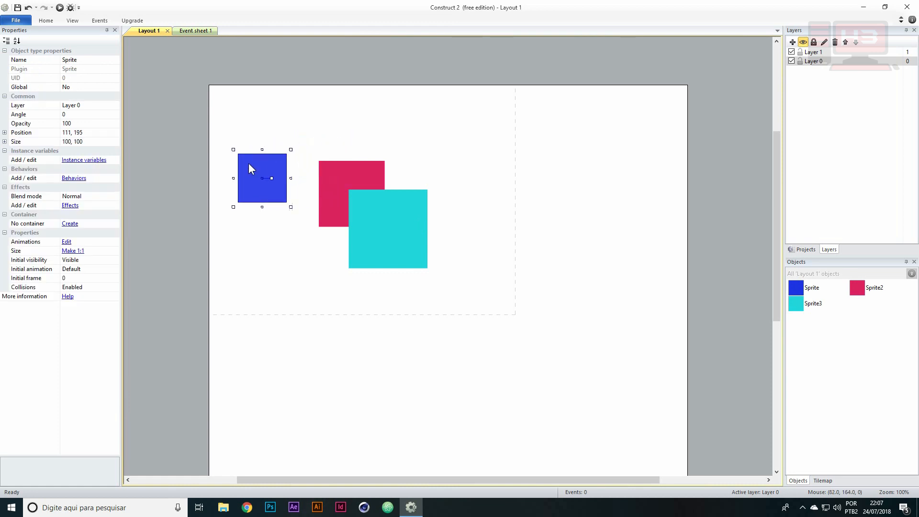
pyautogui.moveTo(322, 174); pyautogui.dragTo(327, 162)
pyautogui.moveTo(262, 176); pyautogui.dragTo(320, 171)
pyautogui.moveTo(385, 215); pyautogui.dragTo(456, 181)
pyautogui.moveTo(283, 205); pyautogui.dragTo(250, 228)
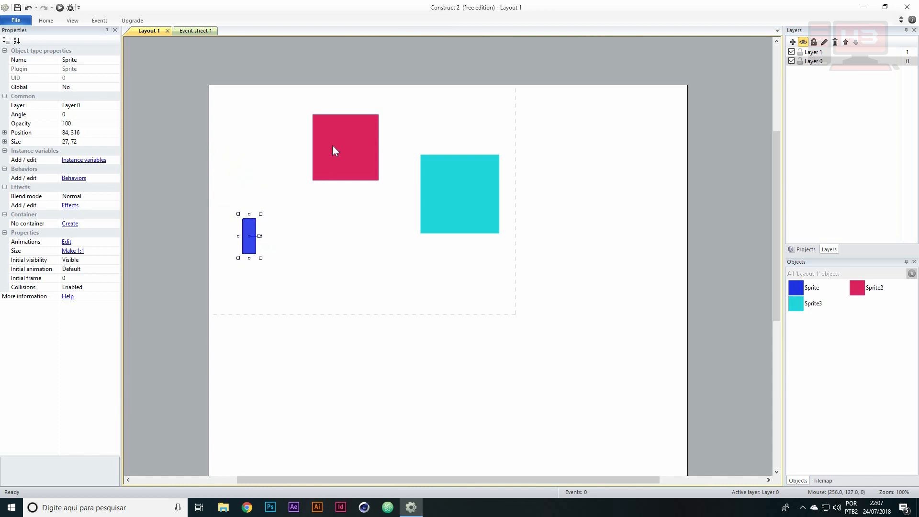
# Flatten the crimson sprite into a bar about 188 × 16 and place it against the layout's left edge, below the blue sprite
pyautogui.moveTo(344, 137); pyautogui.dragTo(338, 236)
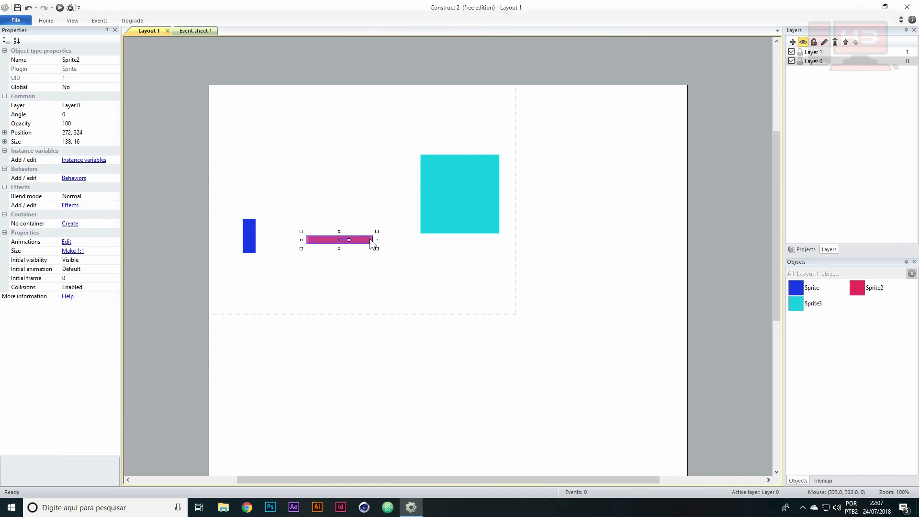
pyautogui.click(374, 241)
pyautogui.click(371, 240)
pyautogui.moveTo(377, 240); pyautogui.dragTo(298, 275)
# Resize the blue sprite to about 59 × 107 standing on the crimson bar, and flatten the cyan sprite to about 130 × 19
pyautogui.click(245, 225)
pyautogui.moveTo(260, 215)
pyautogui.mouseDown()
pyautogui.moveTo(280, 208)
pyautogui.moveTo(280, 181)
pyautogui.moveTo(253, 229)
pyautogui.mouseUp()
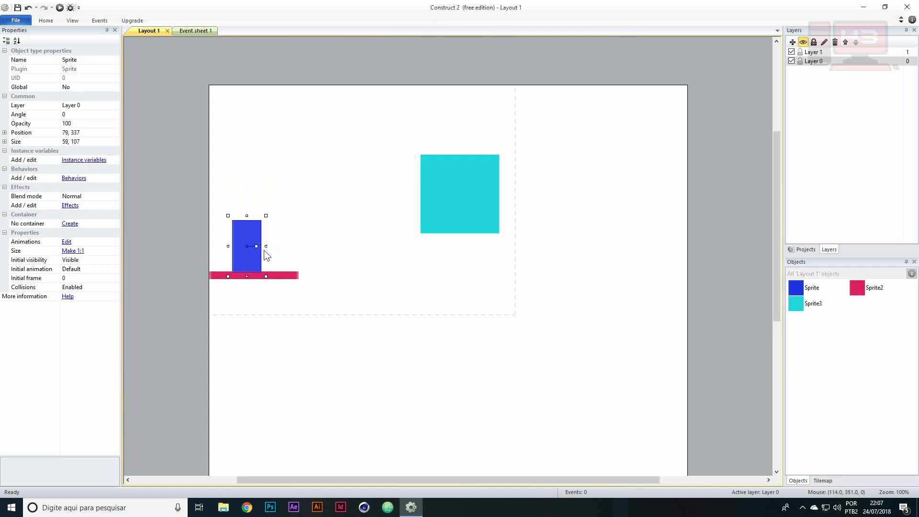
pyautogui.moveTo(468, 180); pyautogui.dragTo(408, 194)
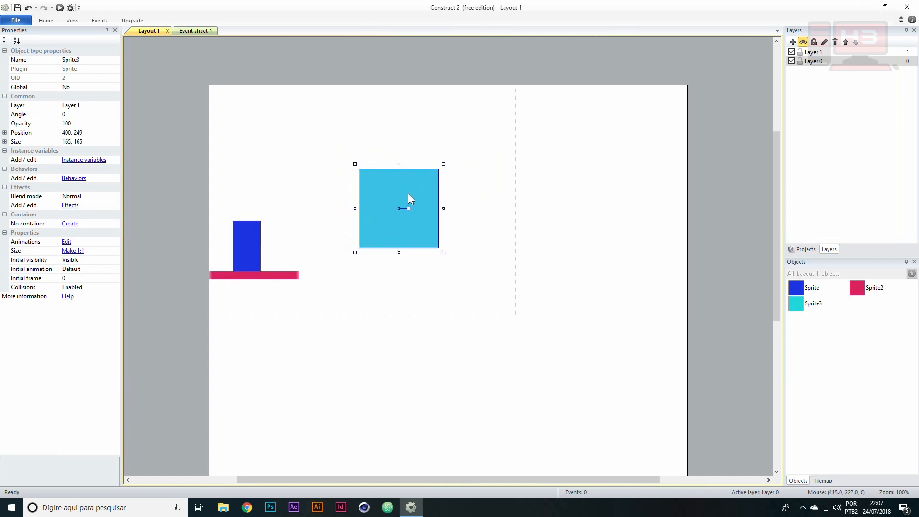
pyautogui.moveTo(443, 164); pyautogui.dragTo(396, 203)
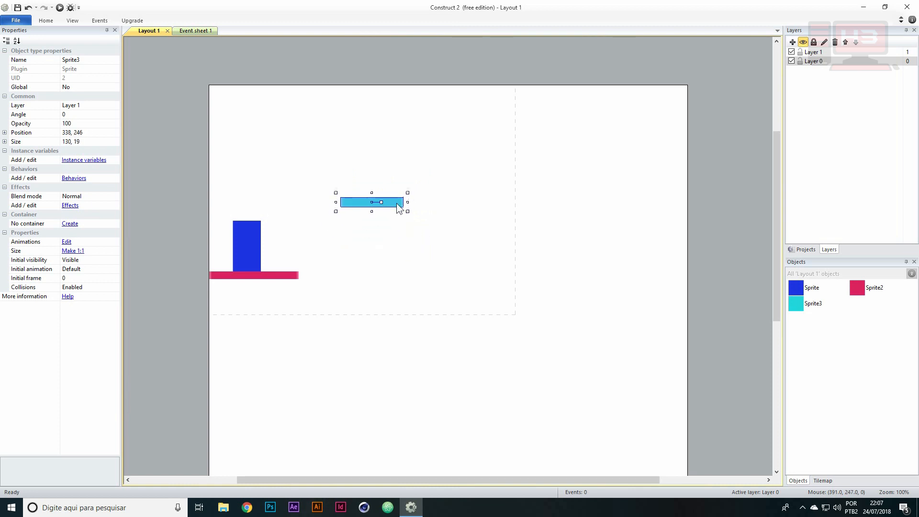
# Shift the crimson bar to about 91, 400 and place a copy of it at the layout's right edge
pyautogui.click(285, 276)
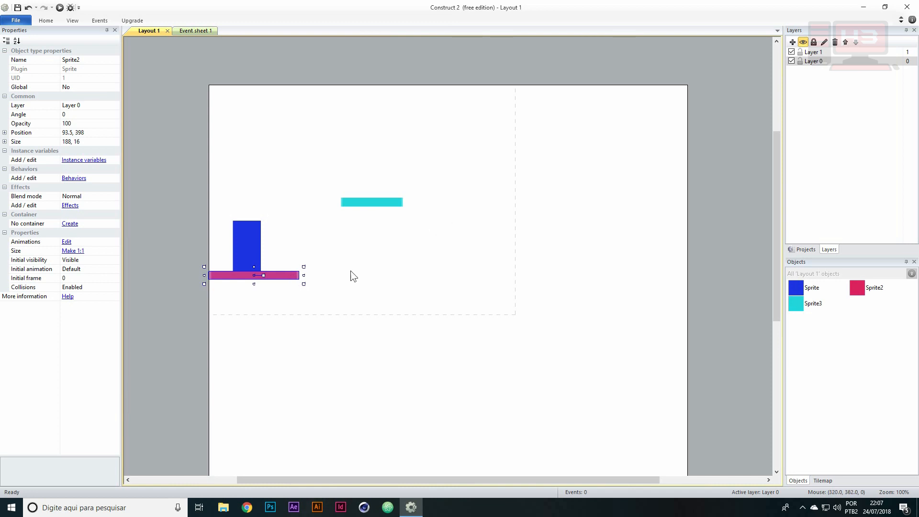
pyautogui.moveTo(287, 277)
pyautogui.mouseDown()
pyautogui.moveTo(355, 275)
pyautogui.moveTo(285, 276)
pyautogui.mouseUp()
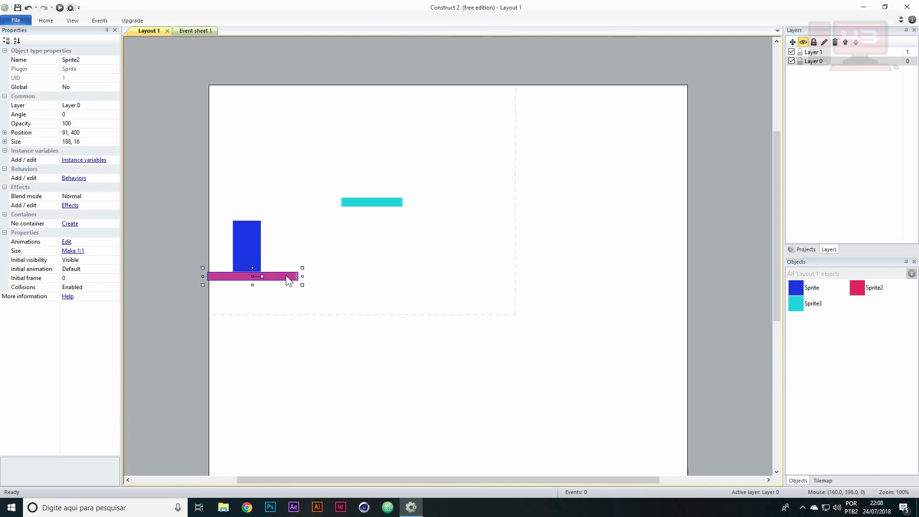
pyautogui.click(471, 259)
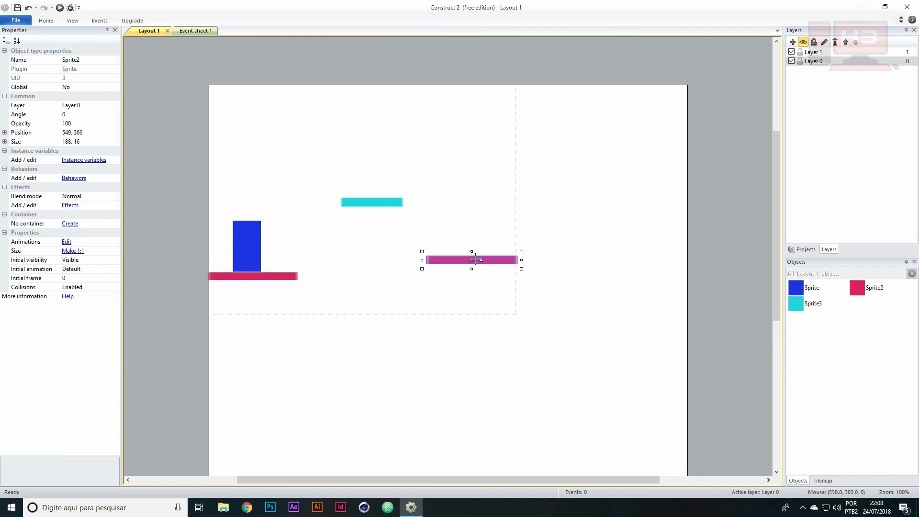
pyautogui.click(497, 254)
pyautogui.moveTo(495, 259); pyautogui.dragTo(669, 273)
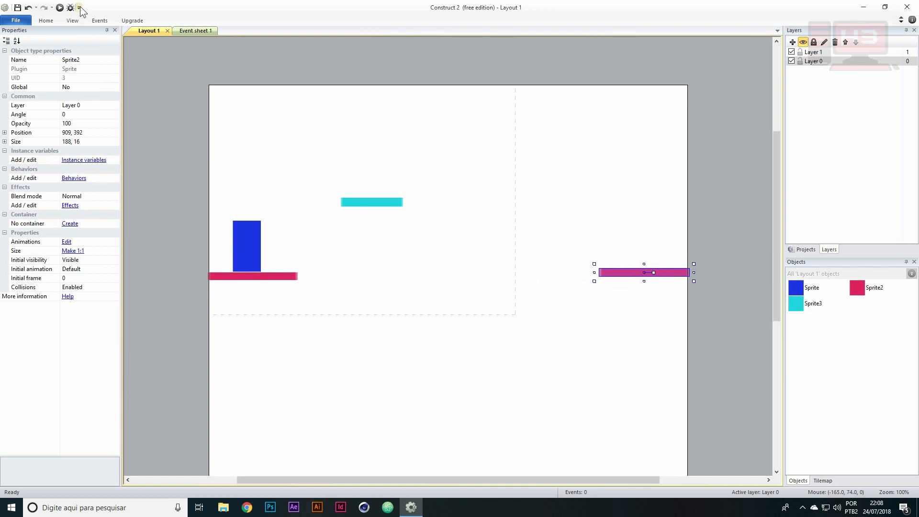
# Show the layout grid and align the second crimson bar level with the first, at about 906, 400
pyautogui.click(72, 21)
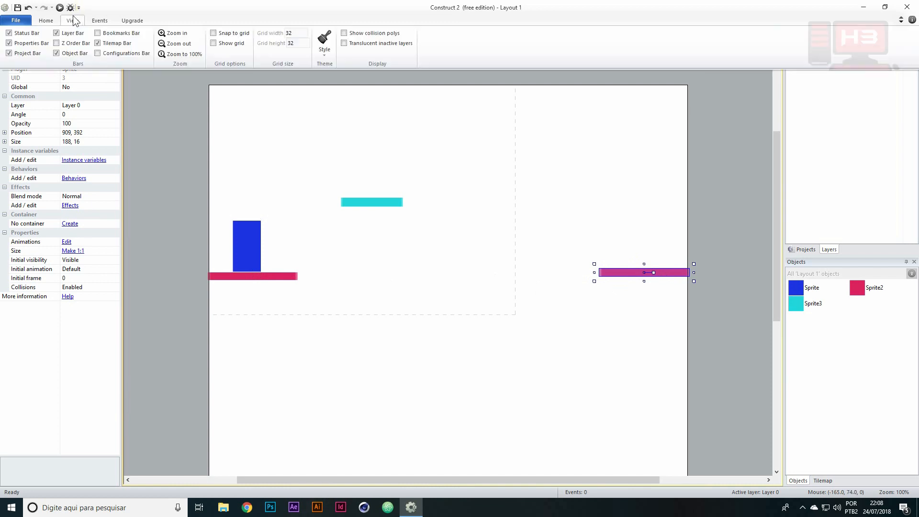
pyautogui.click(214, 44)
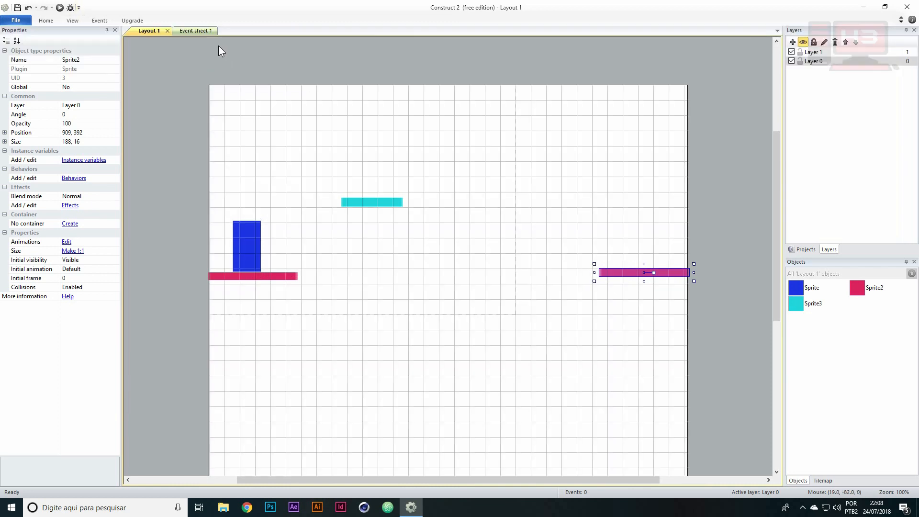
pyautogui.moveTo(633, 279); pyautogui.dragTo(630, 277)
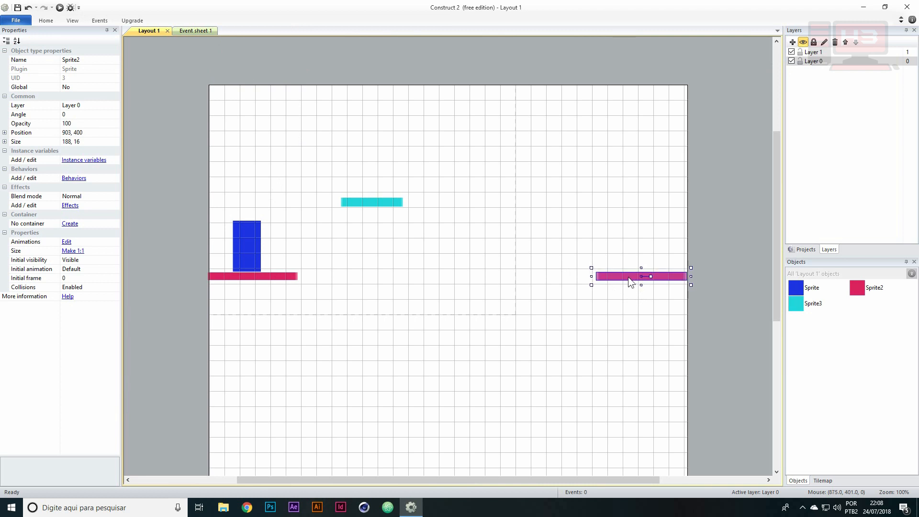
# Move the cyan bar between the crimson bars to about 503, 272 and set its size to 120, 25
pyautogui.moveTo(359, 203); pyautogui.dragTo(437, 216)
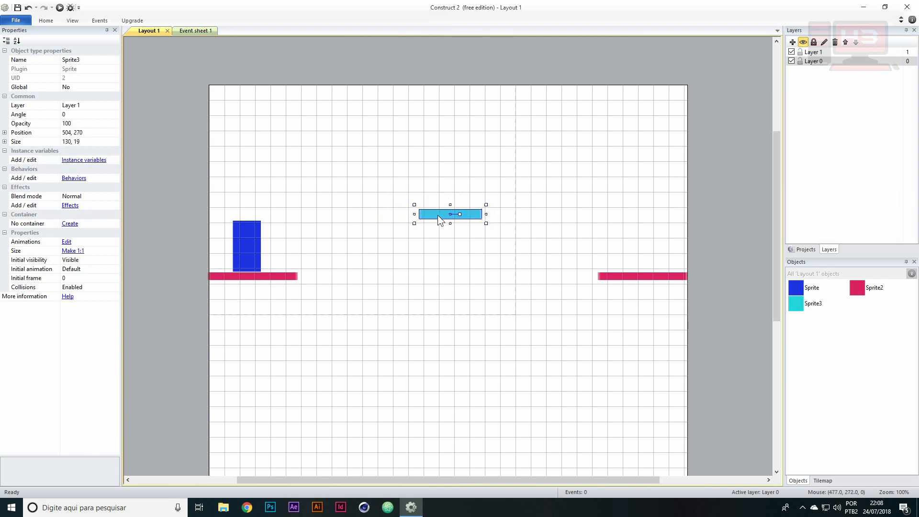
pyautogui.doubleClick(71, 143)
pyautogui.write('120')
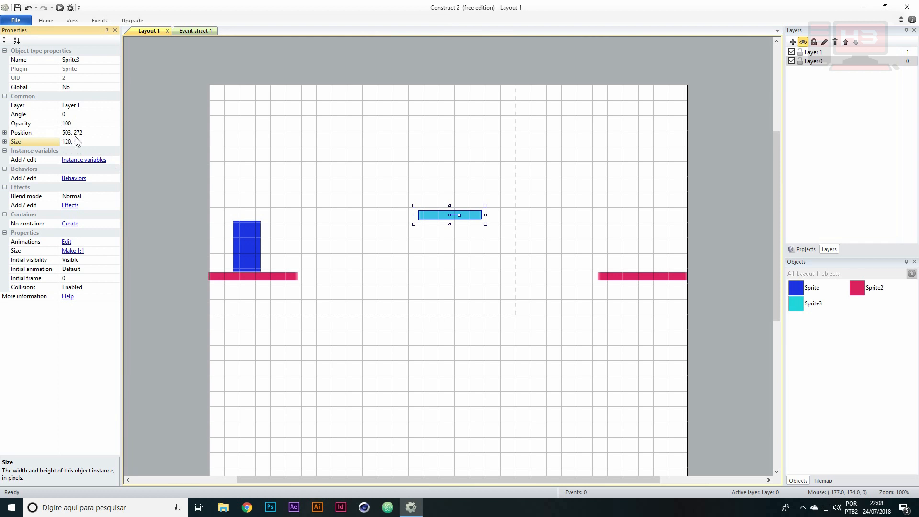
pyautogui.write(', 25')
pyautogui.press('Return')
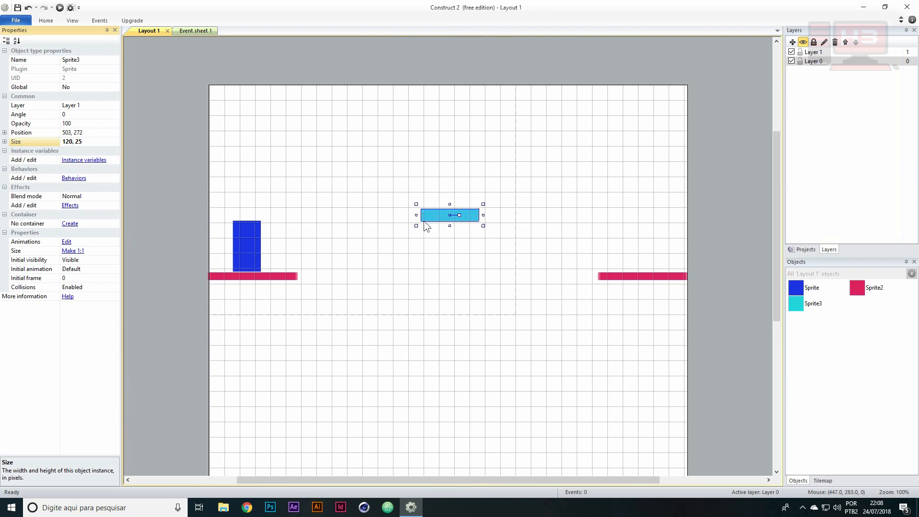
# Shrink the blue sprite to about 41 × 90 on its crimson bar and move the cyan bar to about 489, 296
pyautogui.click(250, 243)
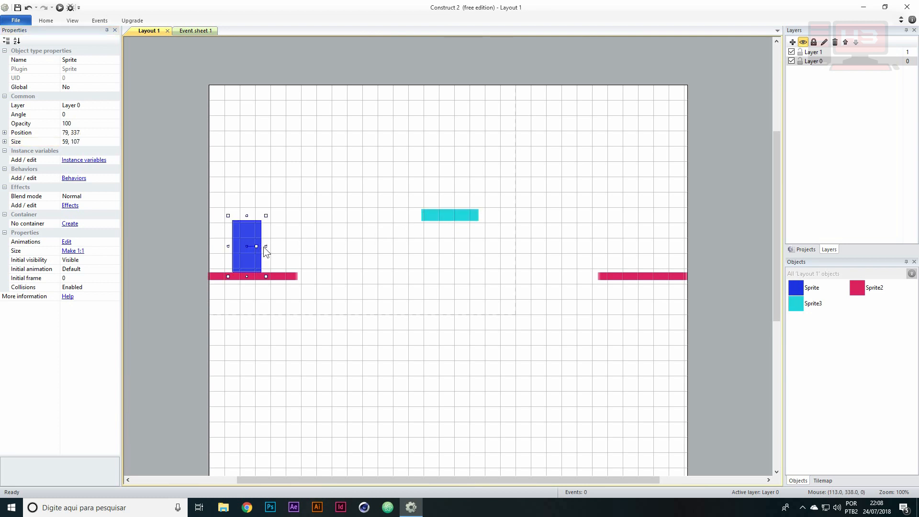
pyautogui.moveTo(266, 246); pyautogui.dragTo(244, 229)
pyautogui.moveTo(441, 214); pyautogui.dragTo(434, 226)
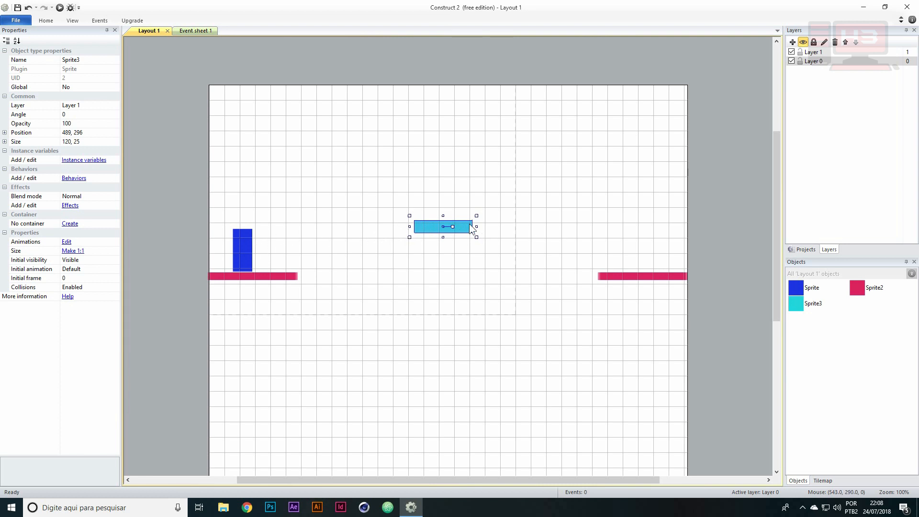
pyautogui.click(248, 240)
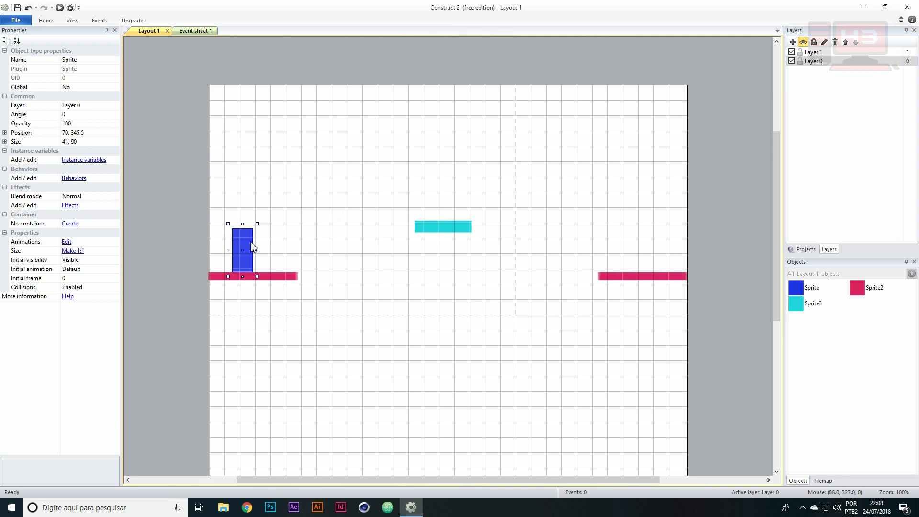
pyautogui.click(283, 275)
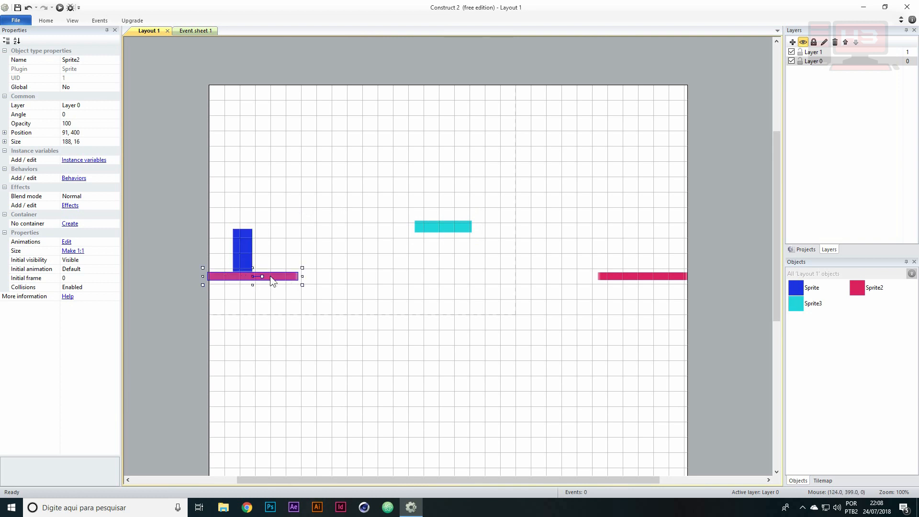
pyautogui.click(612, 277)
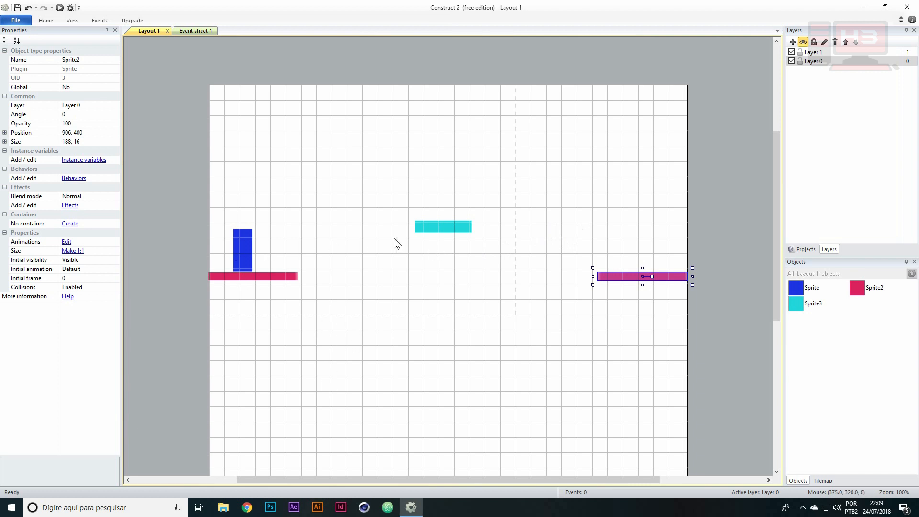
# Rename the blue sprite object as Heroi
pyautogui.click(247, 245)
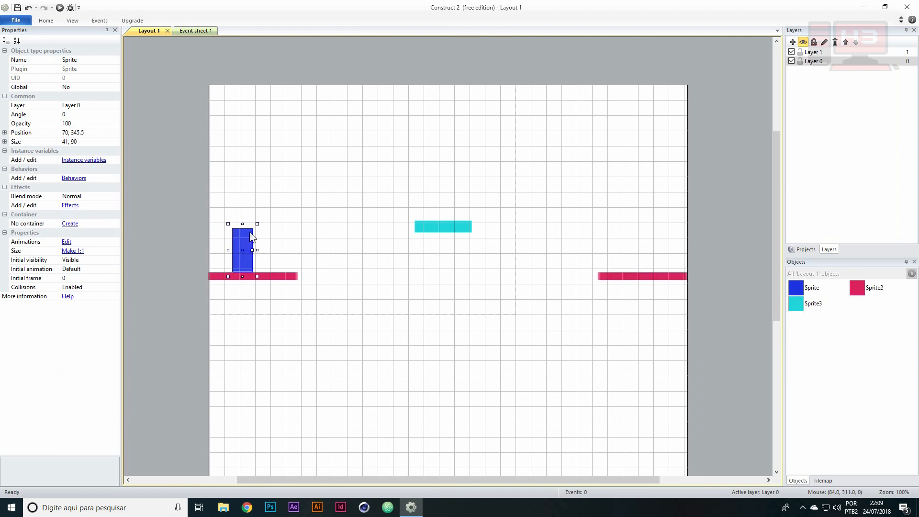
pyautogui.click(822, 292)
pyautogui.write('Heroi')
pyautogui.press('Return')
# Rename the cyan sprite object as Bloco
pyautogui.click(809, 306)
pyautogui.click(814, 304)
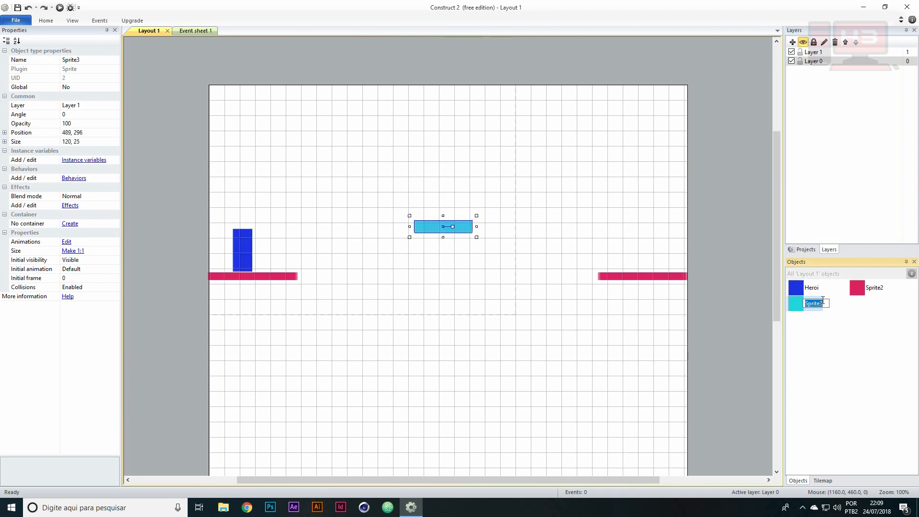
pyautogui.write('Bloco')
pyautogui.press('Return')
# Rename the crimson sprite object as Chao
pyautogui.click(823, 300)
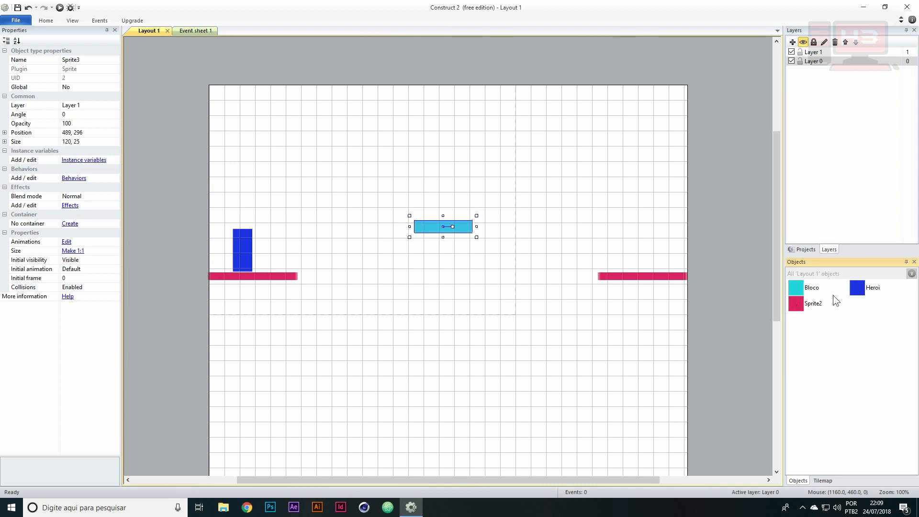
pyautogui.click(818, 302)
pyautogui.write('C')
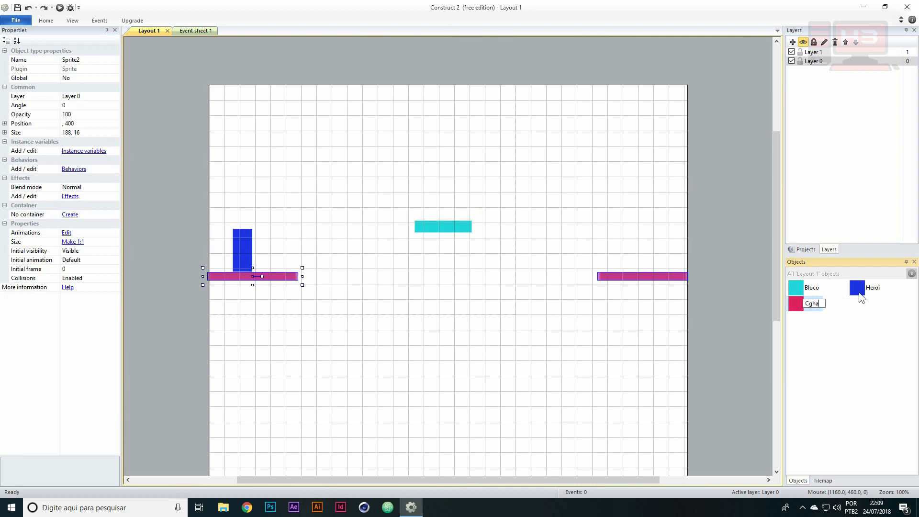
pyautogui.write('hao')
pyautogui.press('Return')
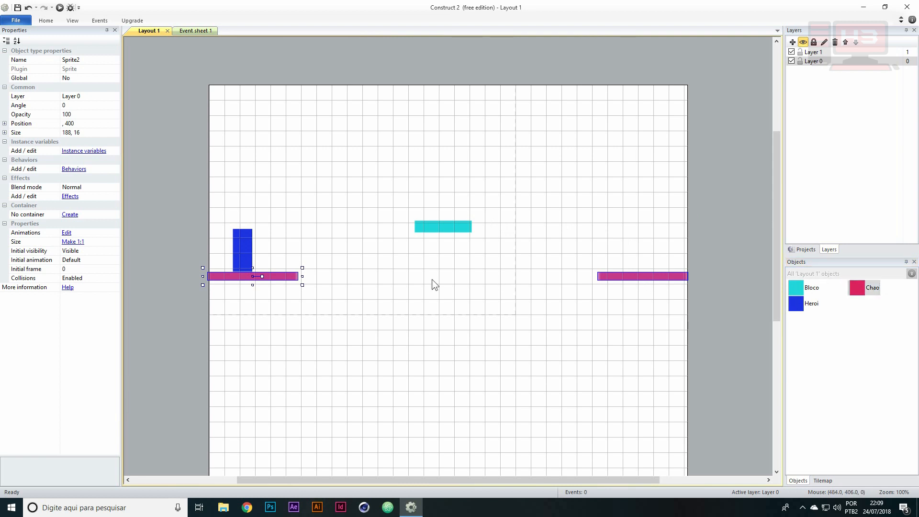
# Add the Solid behavior to the Chao object so its crimson bars become impassable
pyautogui.rightClick(861, 290)
pyautogui.click(857, 286)
pyautogui.rightClick(855, 286)
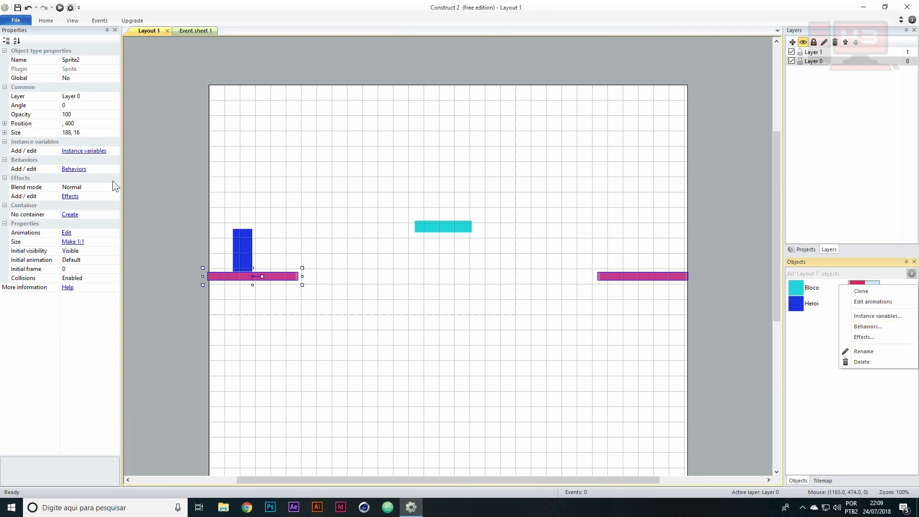
pyautogui.click(867, 284)
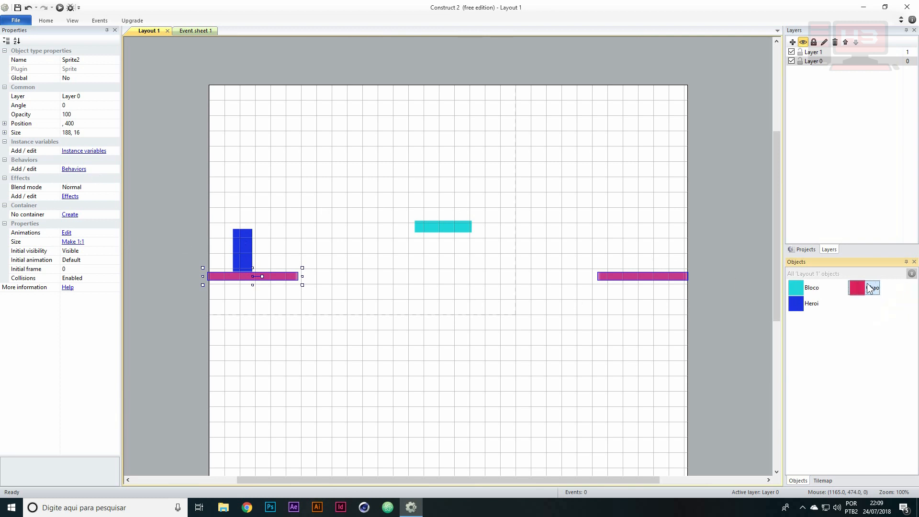
pyautogui.click(76, 172)
pyautogui.moveTo(442, 187); pyautogui.dragTo(569, 103)
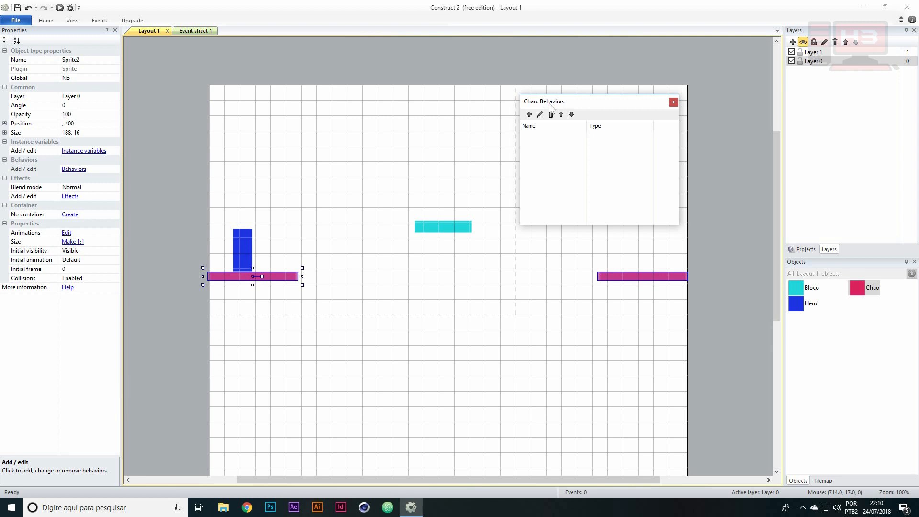
pyautogui.click(528, 114)
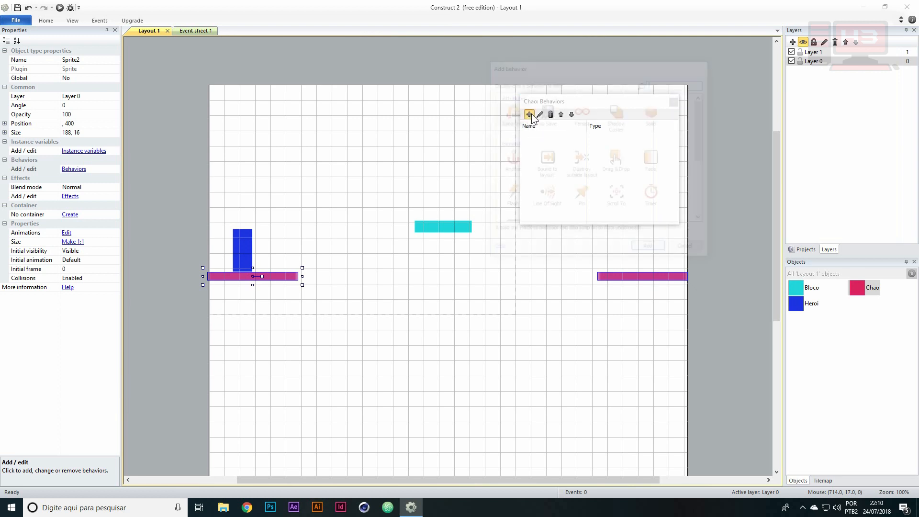
pyautogui.moveTo(596, 71); pyautogui.dragTo(675, 36)
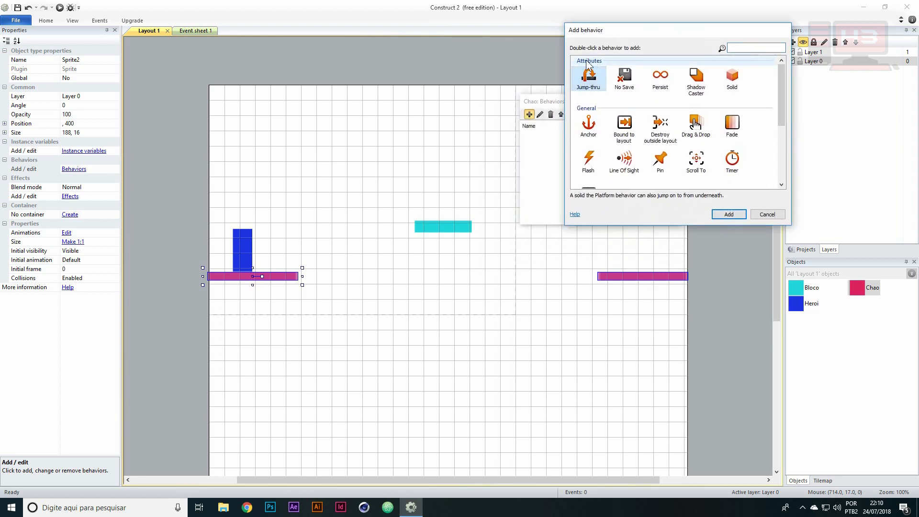
pyautogui.click(758, 98)
pyautogui.moveTo(782, 85); pyautogui.dragTo(756, 79)
pyautogui.moveTo(631, 29); pyautogui.dragTo(661, 10)
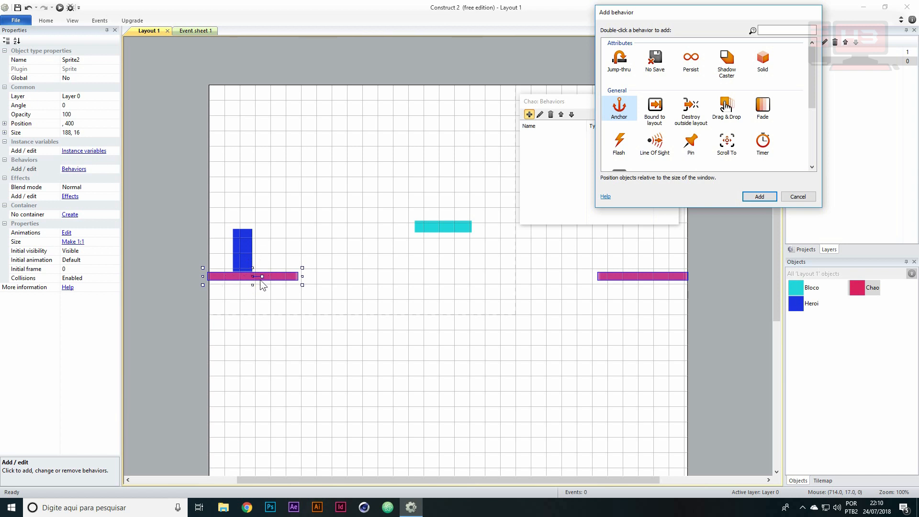
pyautogui.click(758, 54)
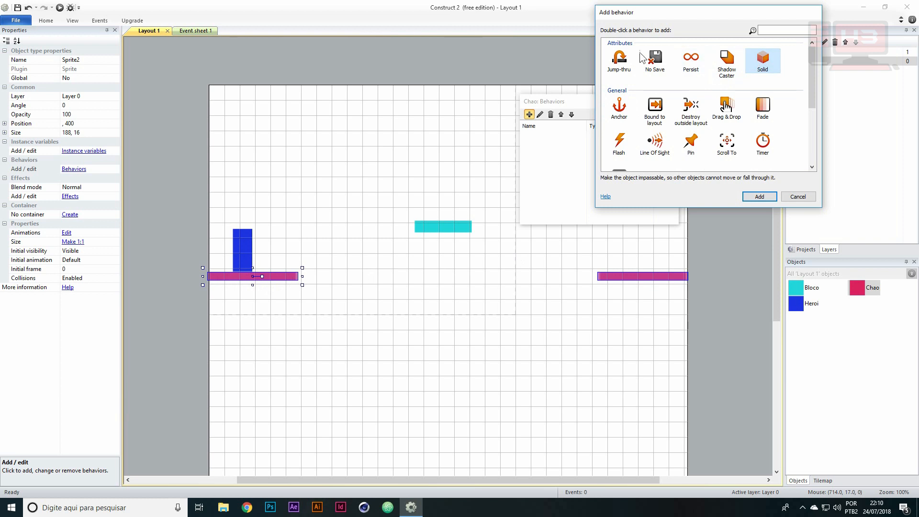
pyautogui.click(619, 56)
pyautogui.doubleClick(766, 58)
pyautogui.moveTo(574, 99); pyautogui.dragTo(532, 63)
pyautogui.click(496, 102)
pyautogui.click(631, 66)
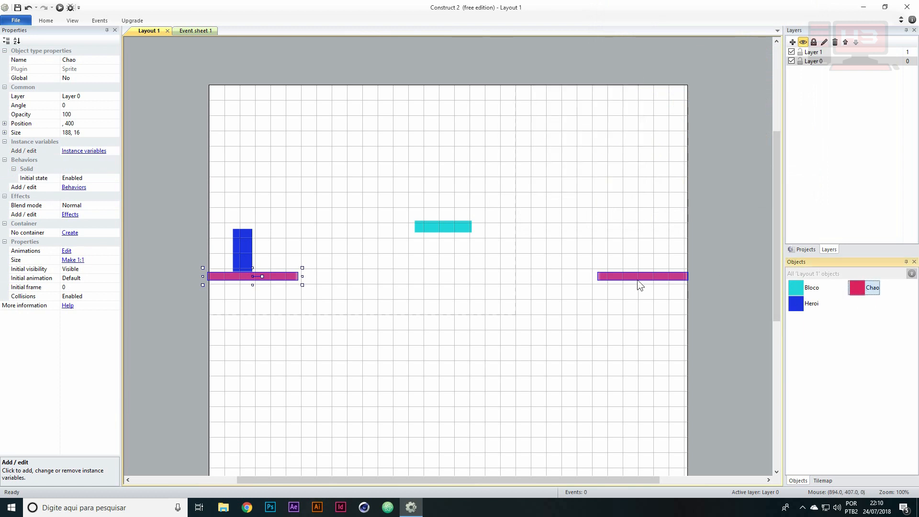
# Add the Platform behavior to the blue Heroi sprite
pyautogui.click(244, 249)
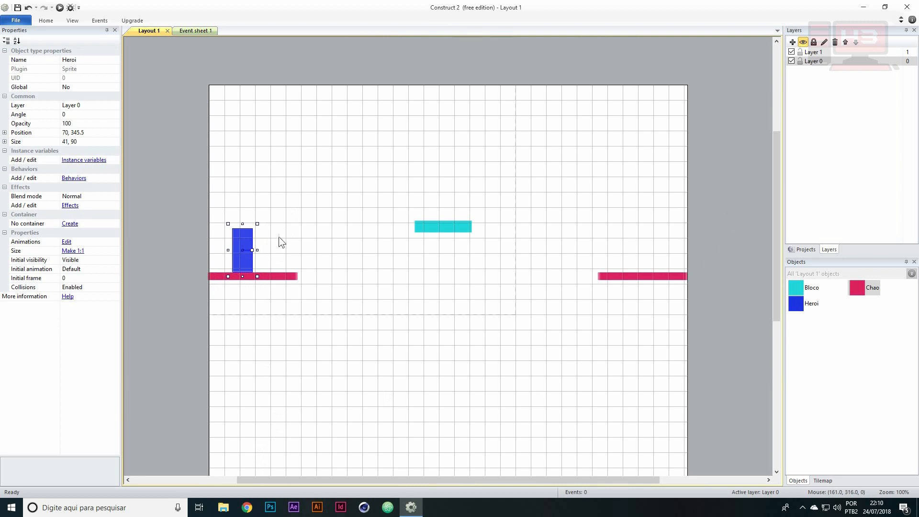
pyautogui.click(265, 277)
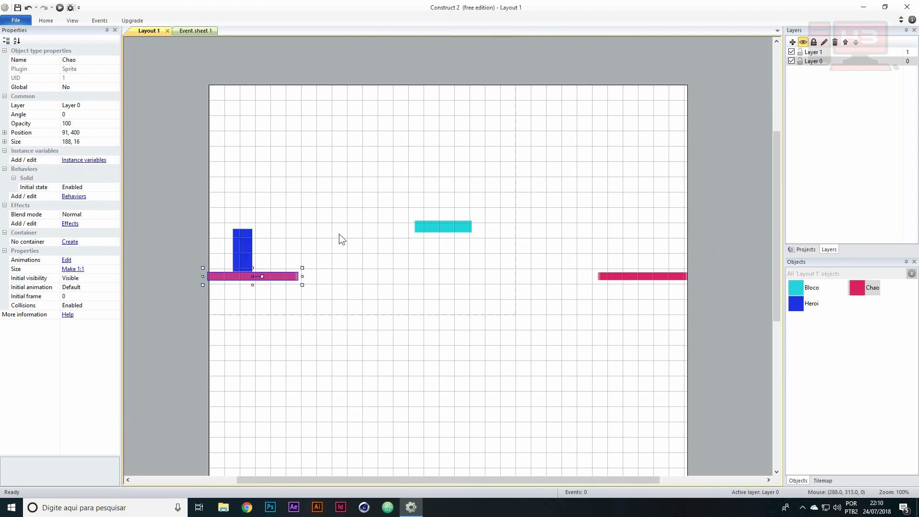
pyautogui.click(246, 246)
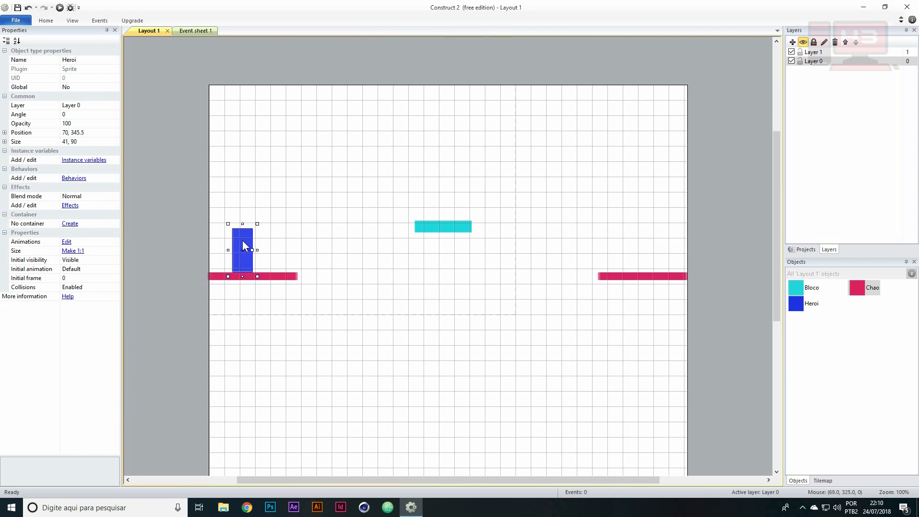
pyautogui.click(76, 178)
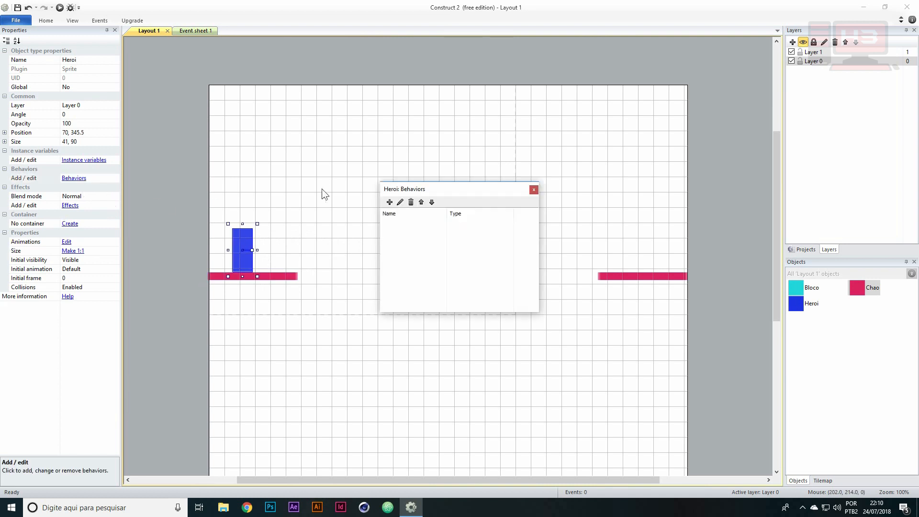
pyautogui.moveTo(394, 188); pyautogui.dragTo(421, 133)
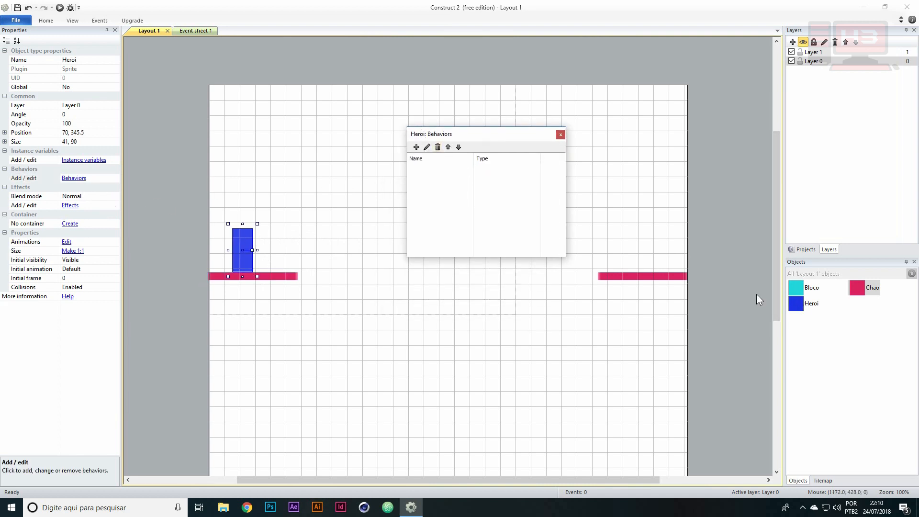
pyautogui.click(416, 147)
pyautogui.moveTo(650, 13); pyautogui.dragTo(506, 32)
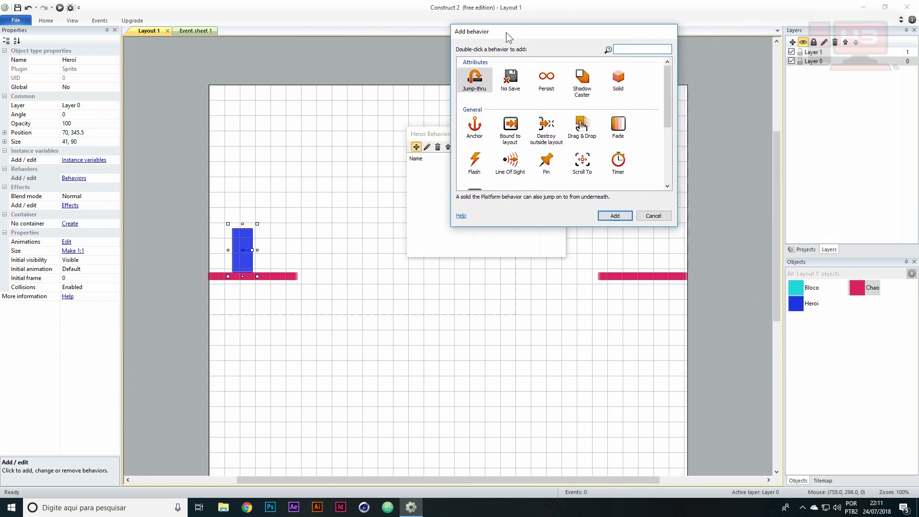
pyautogui.moveTo(668, 78); pyautogui.dragTo(670, 148)
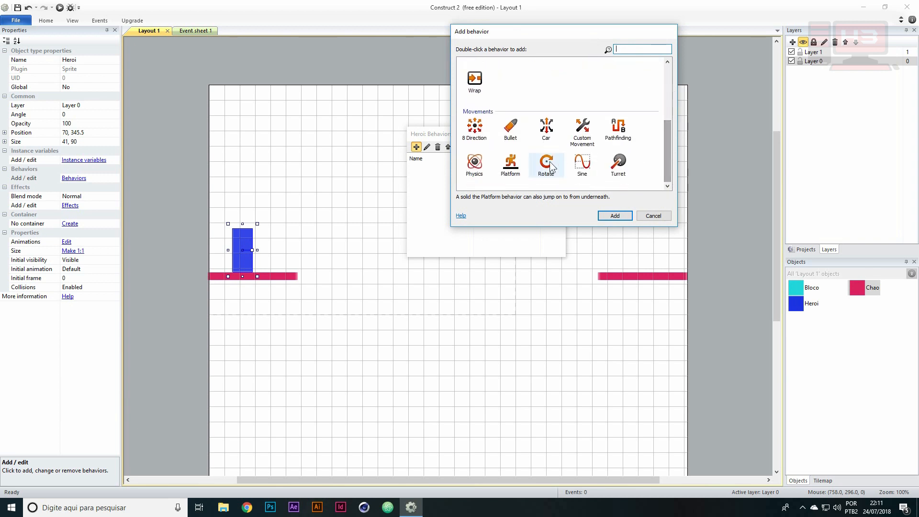
pyautogui.click(509, 165)
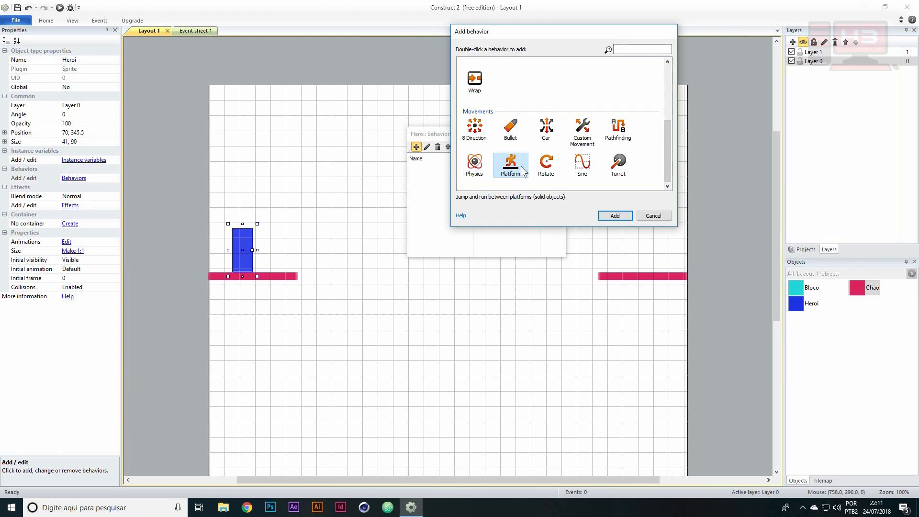
pyautogui.click(604, 215)
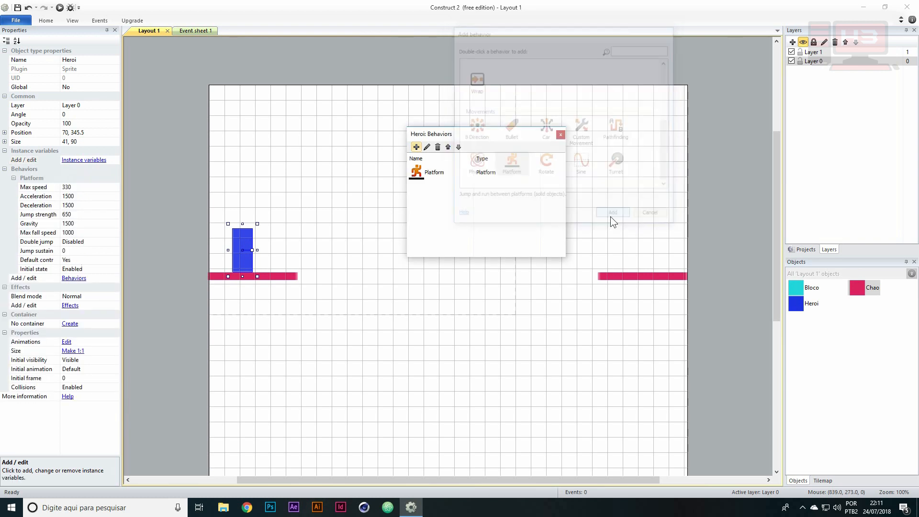
pyautogui.moveTo(474, 134); pyautogui.dragTo(495, 130)
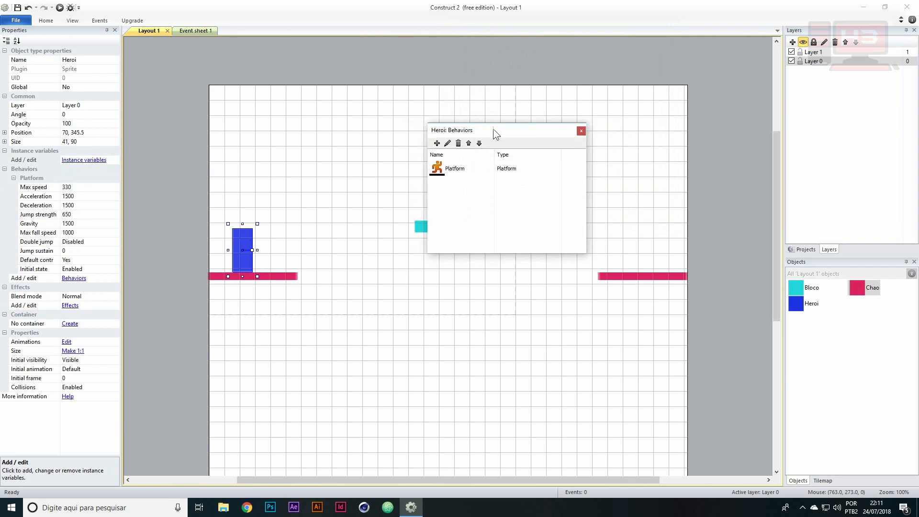
pyautogui.click(581, 131)
# Run the layout in the Chrome preview and test Heroi walking both ways and jumping on the crimson floor
pyautogui.click(70, 8)
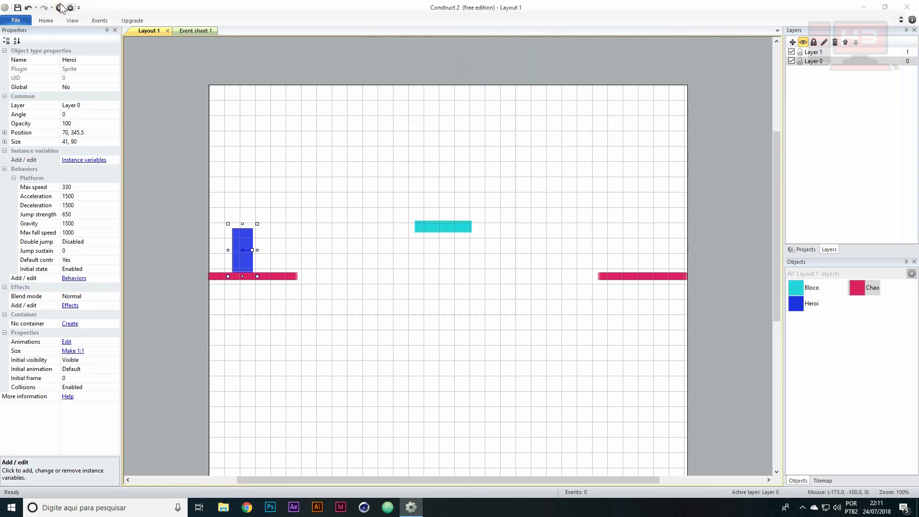
pyautogui.press('Right')
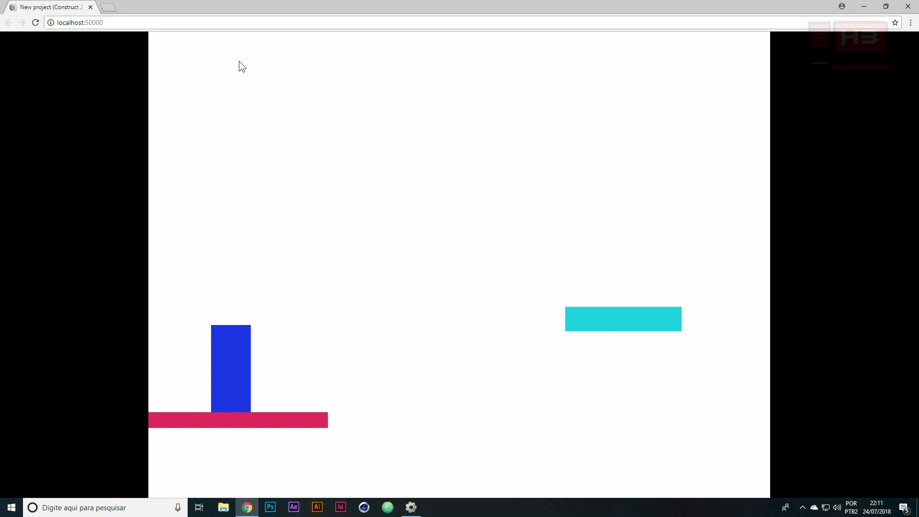
pyautogui.press('Left')
pyautogui.press('Right')
pyautogui.press('Left')
pyautogui.press('Up')
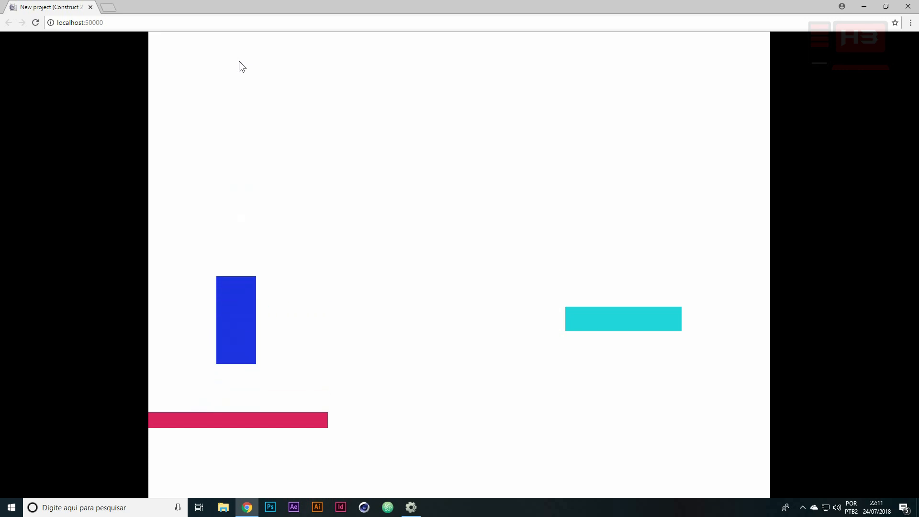
pyautogui.press('Up')
pyautogui.press('Up')
pyautogui.press('Right')
pyautogui.press('Up')
pyautogui.press('Left')
pyautogui.press('Right')
pyautogui.press('Up')
pyautogui.press('Right')
pyautogui.press('Left')
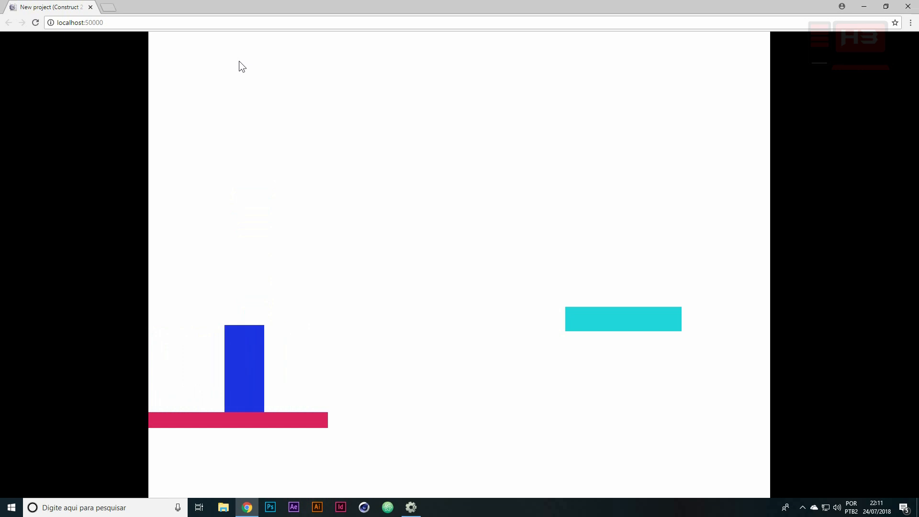
pyautogui.press('Left')
pyautogui.press('Right')
pyautogui.press('Left')
pyautogui.press('Right')
pyautogui.press('Left')
pyautogui.press('Right')
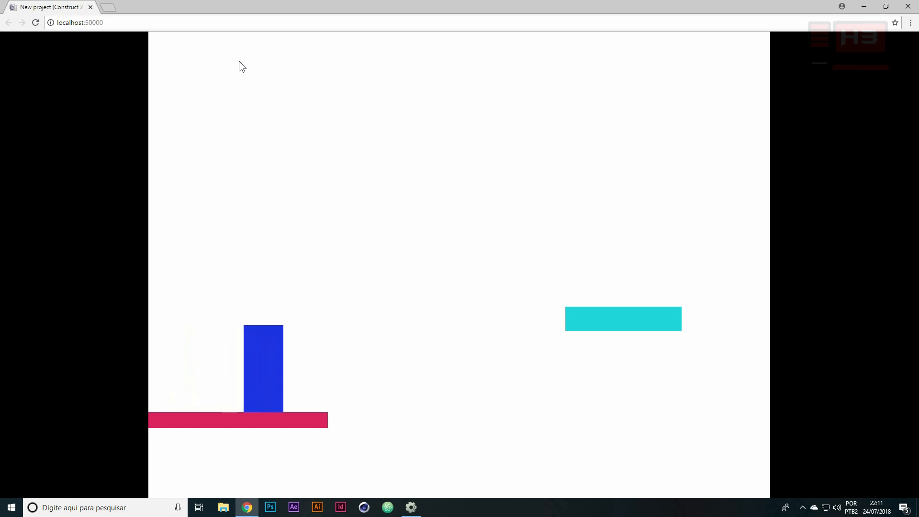
pyautogui.press('Up')
pyautogui.press('Left')
pyautogui.press('Right')
pyautogui.press('Up')
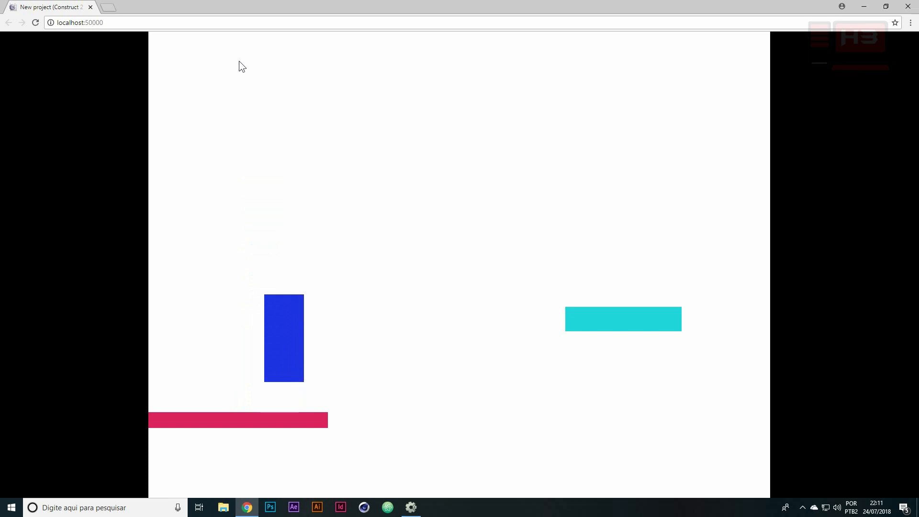
pyautogui.press('Up')
pyautogui.press('Left')
pyautogui.press('Right')
pyautogui.press('Up')
pyautogui.press('Left')
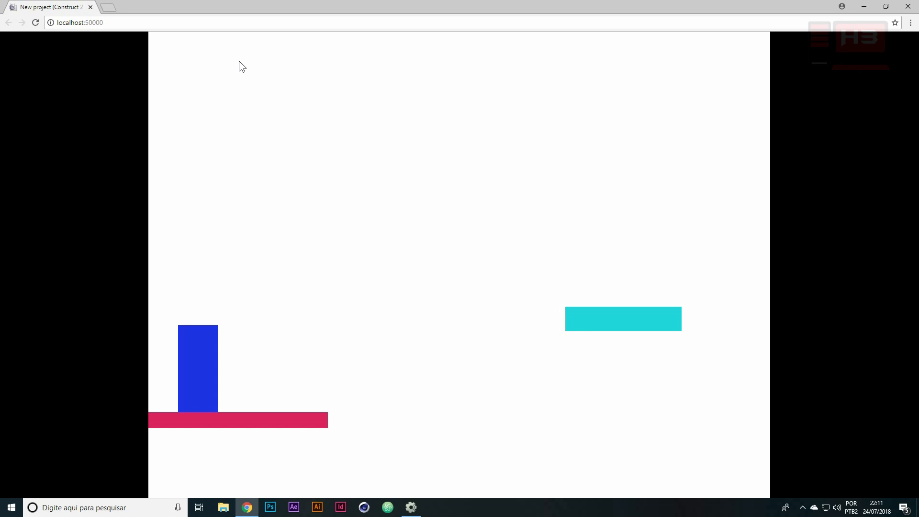
# Jump Heroi off the floor towards the cyan block to test contact with it, and return to Construct 2
pyautogui.press('Right')
pyautogui.press('Up')
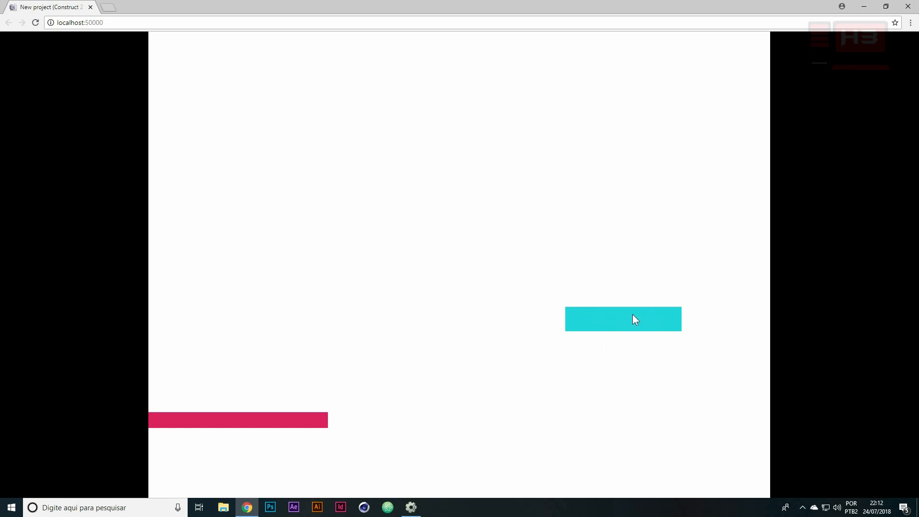
pyautogui.press('Right')
pyautogui.press('Up')
pyautogui.hotkey('alt', 'Tab')
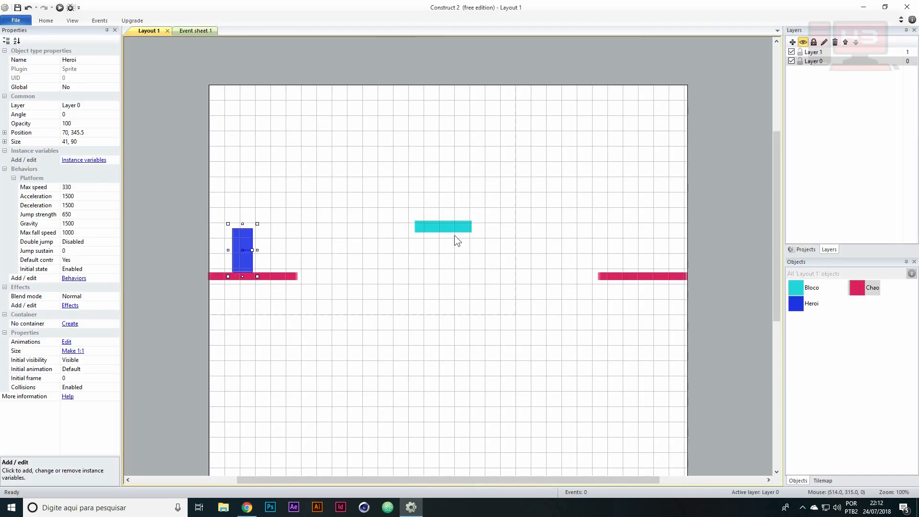
# Add the Solid behavior to the cyan Bloco sprite
pyautogui.click(452, 227)
pyautogui.click(74, 178)
pyautogui.moveTo(430, 188); pyautogui.dragTo(555, 168)
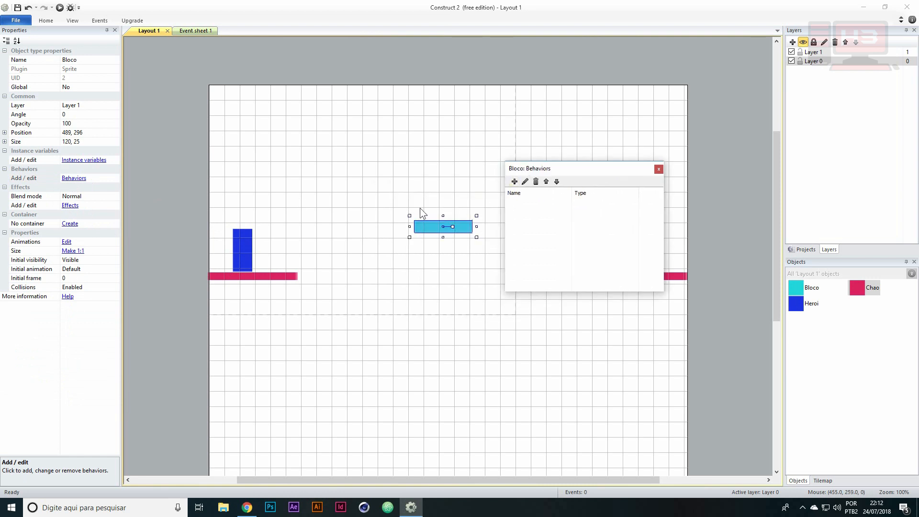
pyautogui.click(513, 181)
pyautogui.click(616, 79)
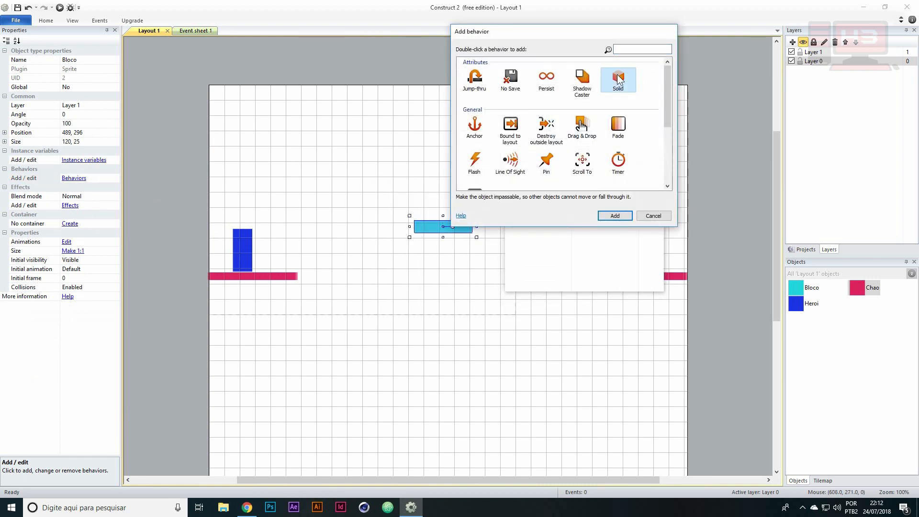
pyautogui.doubleClick(618, 80)
pyautogui.click(659, 169)
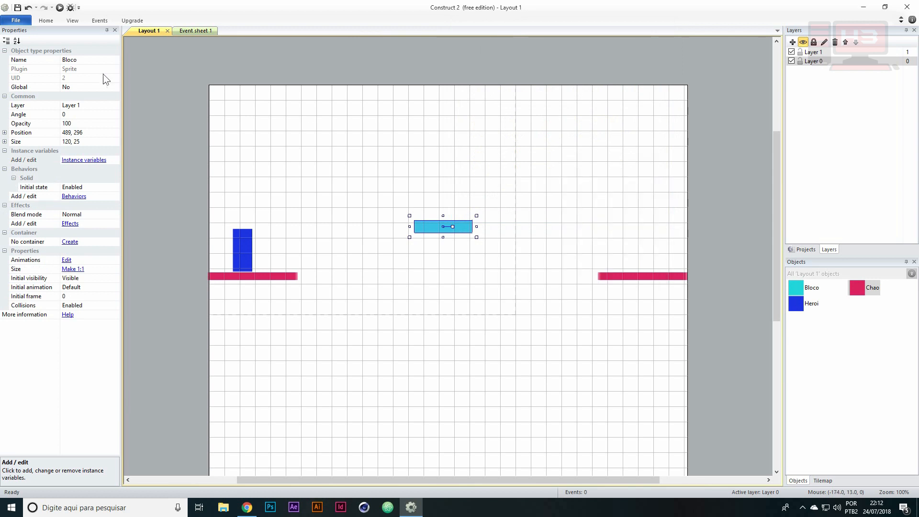
# Run the layout in the Chrome preview, test jumping Heroi between the floor and the cyan block, and return to Construct 2
pyautogui.click(60, 7)
pyautogui.press('Right')
pyautogui.press('Up')
pyautogui.press('Right')
pyautogui.press('Left')
pyautogui.press('Up')
pyautogui.press('Right')
pyautogui.press('Up')
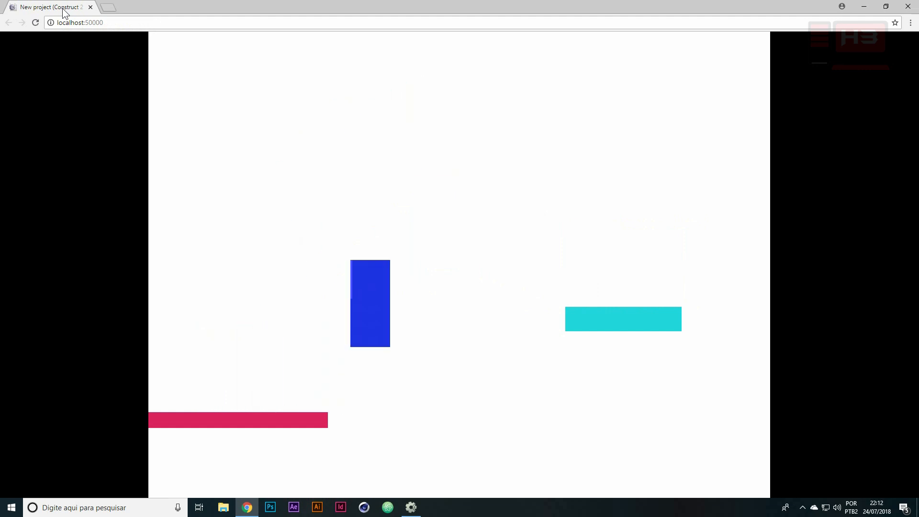
pyautogui.press('Left')
pyautogui.press('Up')
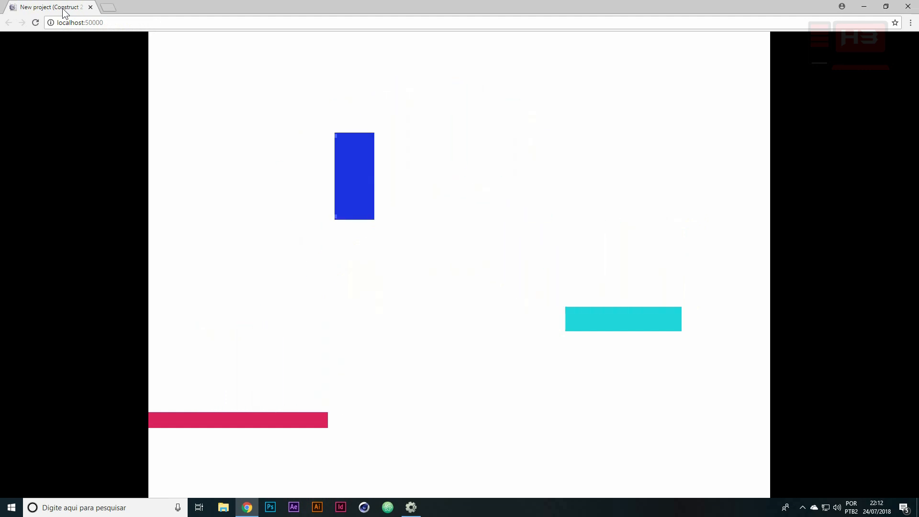
pyautogui.press('Right')
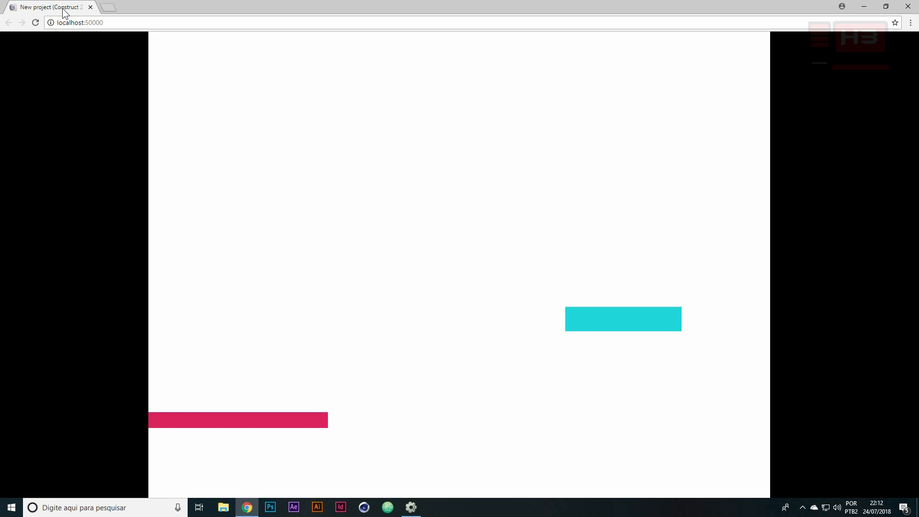
pyautogui.hotkey('alt', 'Tab')
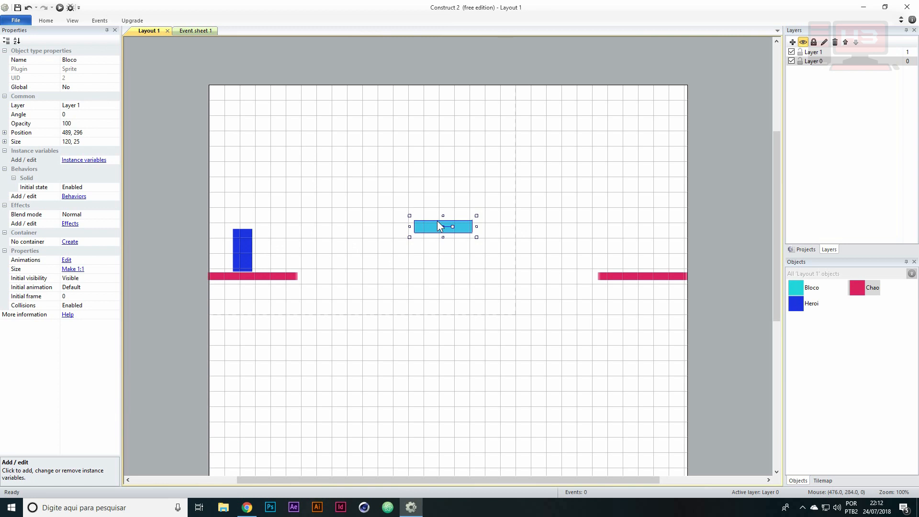
# Switch back to the Chrome preview, reload it and test jumping Heroi rightwards across the cyan block again
pyautogui.hotkey('alt', 'Tab')
pyautogui.press('Right')
pyautogui.press('Up')
pyautogui.press('F5')
pyautogui.press('Right')
pyautogui.press('Up')
pyautogui.press('Up')
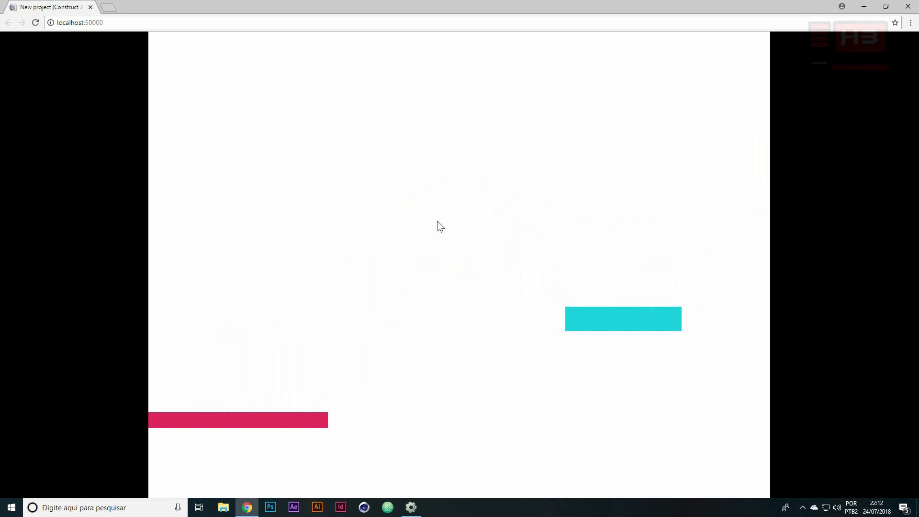
# Close the Chrome preview and move Heroi slightly along the starting floor to about 59, 347
pyautogui.press('Left')
pyautogui.click(908, 6)
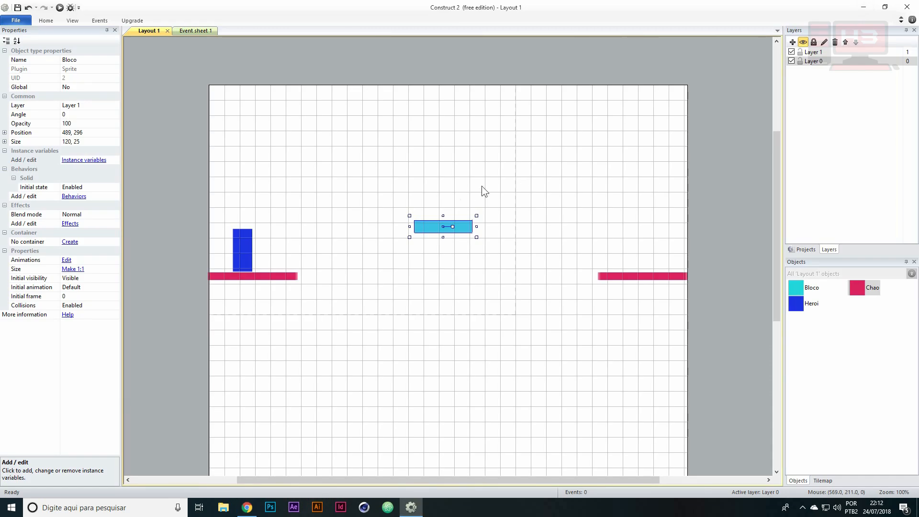
pyautogui.click(243, 247)
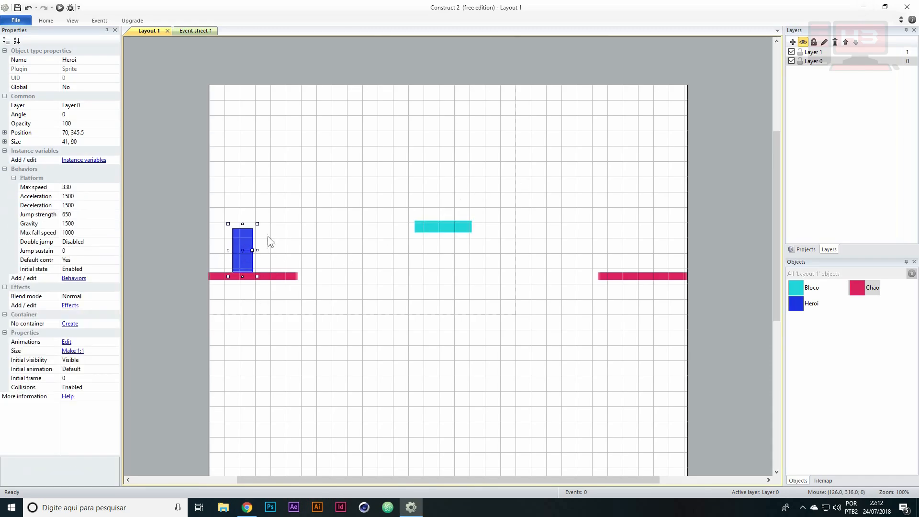
pyautogui.moveTo(237, 240)
pyautogui.mouseDown()
pyautogui.moveTo(269, 224)
pyautogui.moveTo(278, 233)
pyautogui.moveTo(237, 243)
pyautogui.mouseUp()
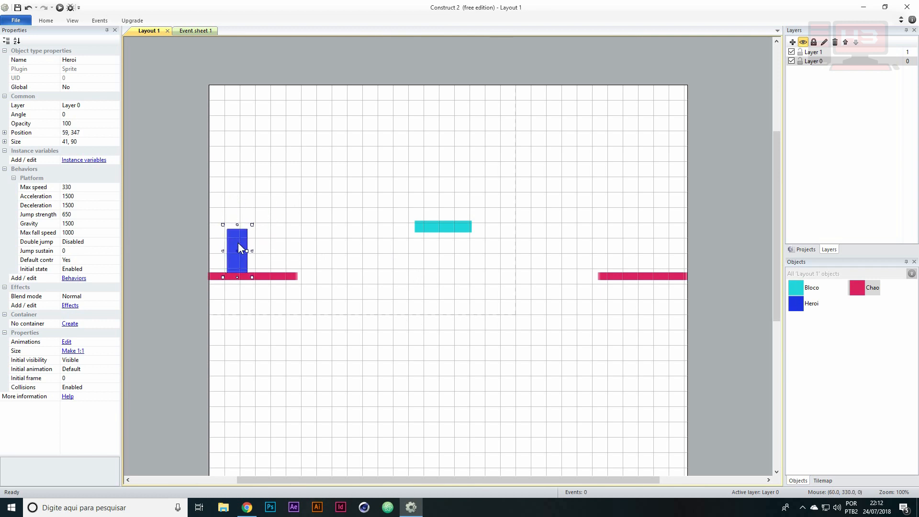
# Add the Scroll To behavior to Heroi alongside its Platform behavior
pyautogui.click(14, 178)
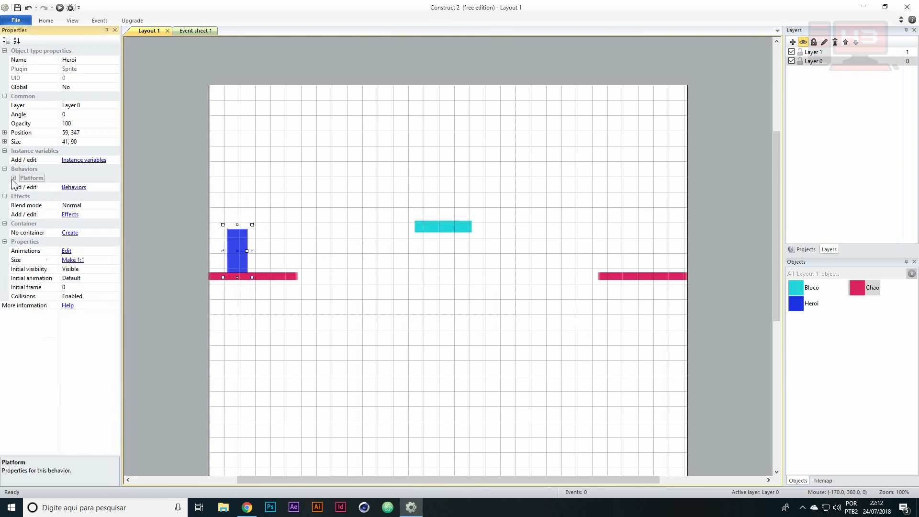
pyautogui.click(73, 188)
pyautogui.click(454, 173)
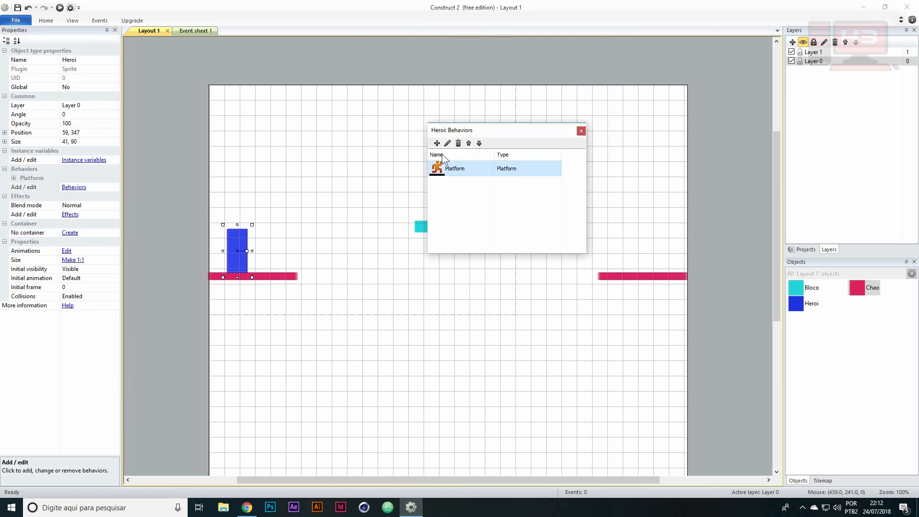
pyautogui.click(435, 142)
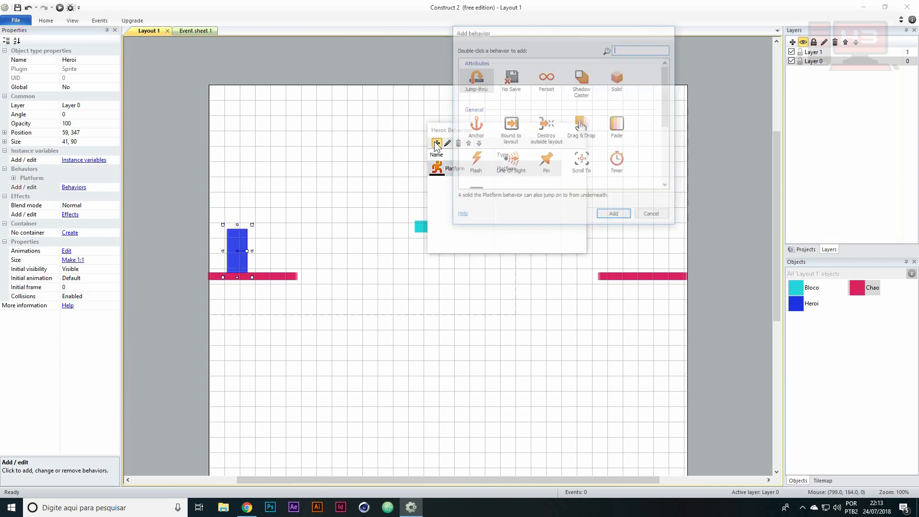
pyautogui.moveTo(667, 101); pyautogui.dragTo(671, 120)
pyautogui.click(582, 126)
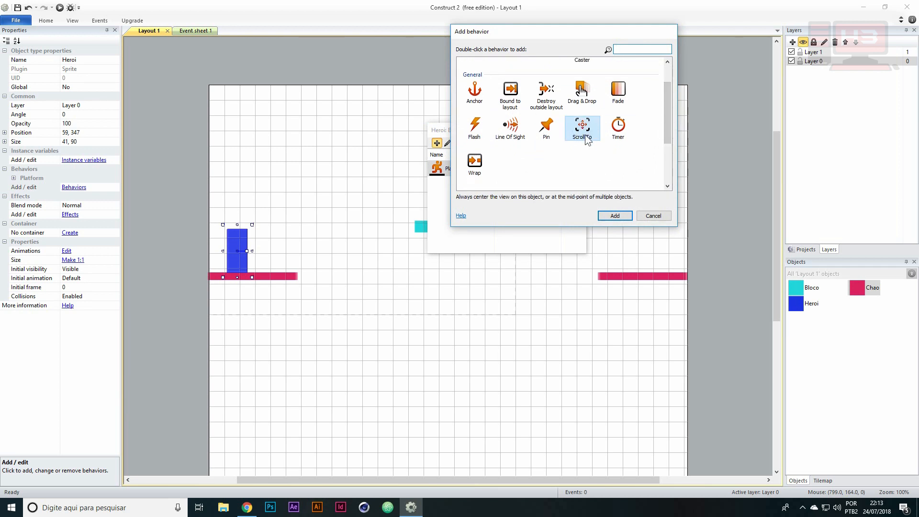
pyautogui.click(614, 216)
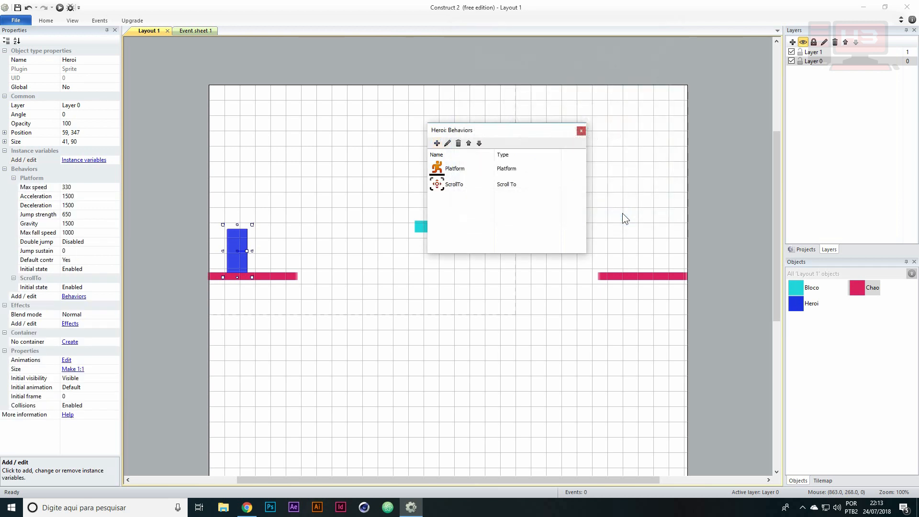
pyautogui.click(544, 129)
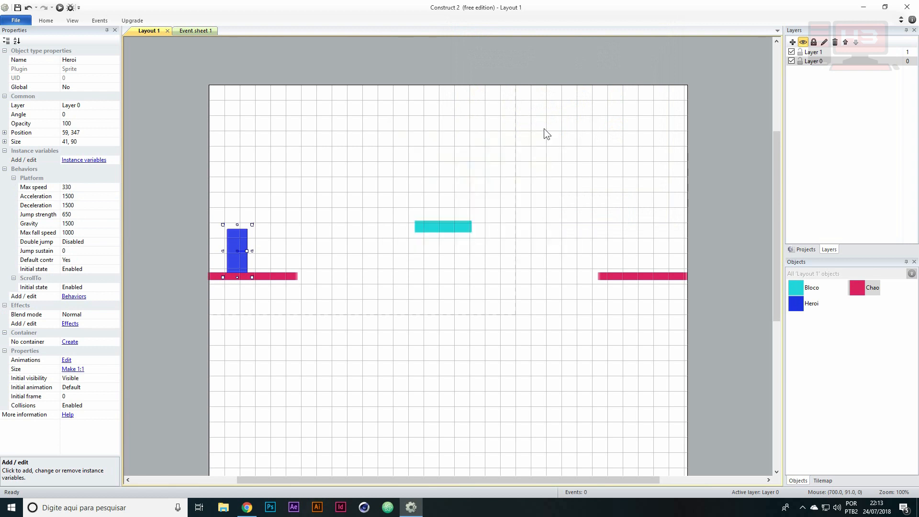
# Run the layout in the Chrome preview, test the view following Heroi while moving and jumping, and return to Construct 2
pyautogui.click(60, 8)
pyautogui.hotkey('alt', 'Tab')
pyautogui.press('Right')
pyautogui.press('Up')
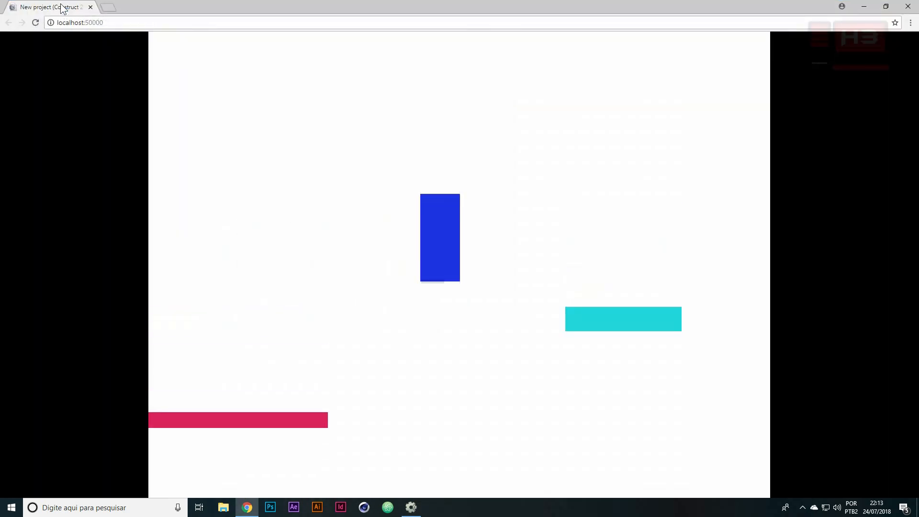
pyautogui.press('Up')
pyautogui.press('Left')
pyautogui.press('Up')
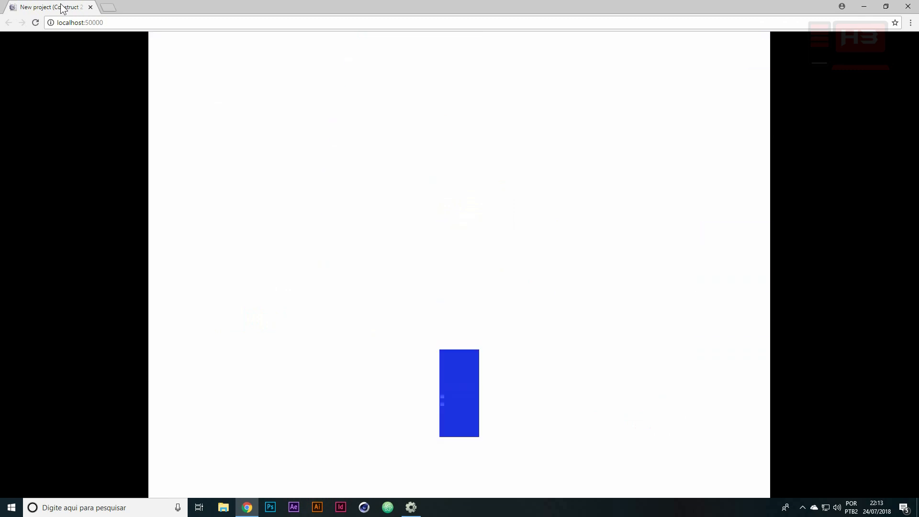
pyautogui.hotkey('alt', 'Tab')
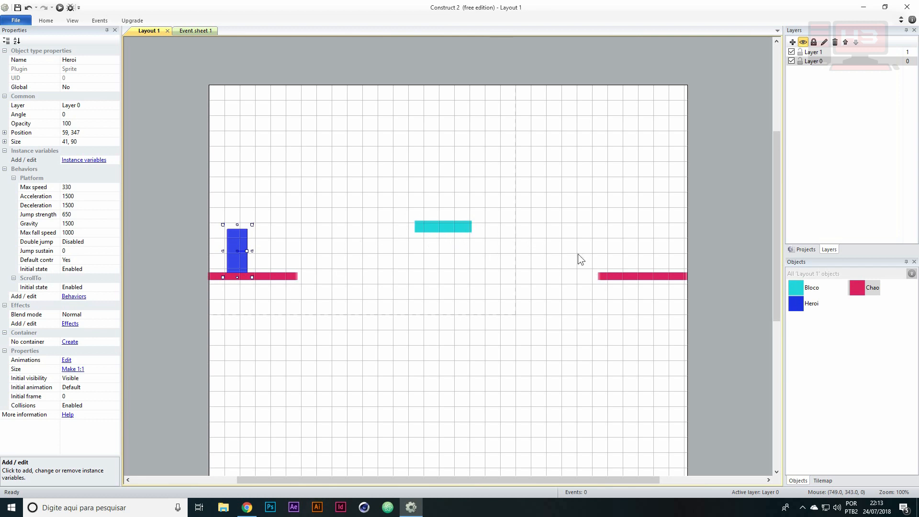
# Add the Sine behavior to the cyan Bloco sprite alongside its Solid behavior
pyautogui.click(457, 229)
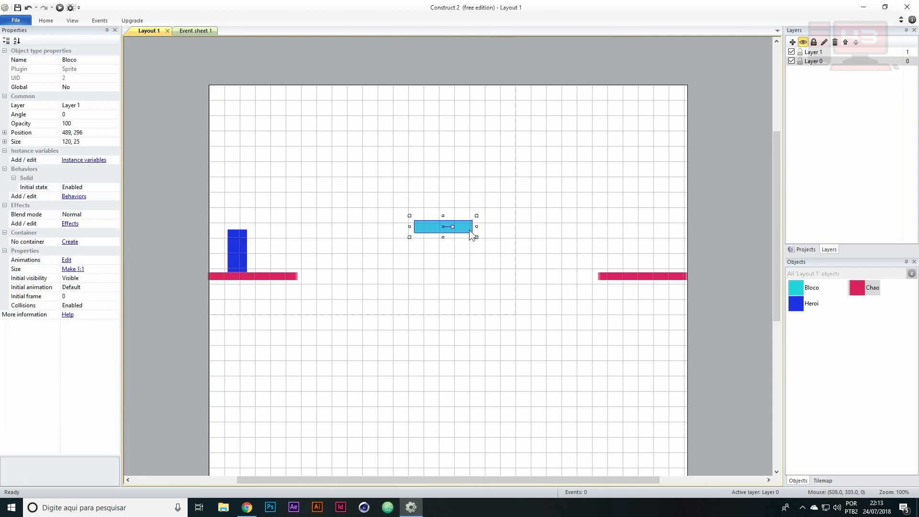
pyautogui.click(14, 178)
pyautogui.click(72, 187)
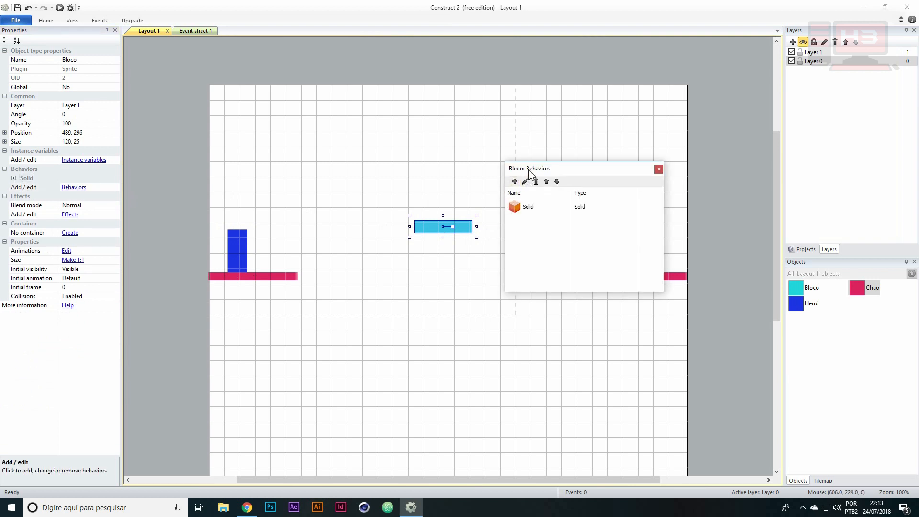
pyautogui.moveTo(528, 170); pyautogui.dragTo(560, 78)
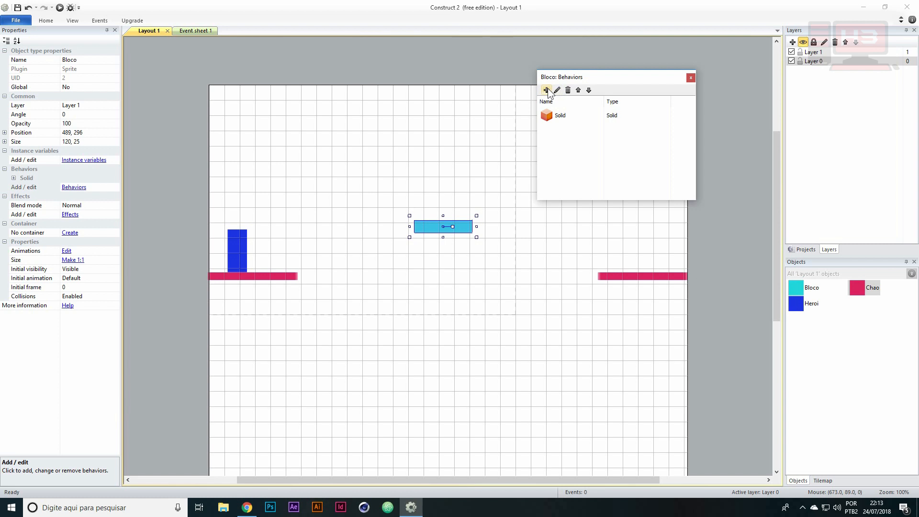
pyautogui.click(546, 90)
pyautogui.moveTo(668, 96); pyautogui.dragTo(667, 161)
pyautogui.click(582, 163)
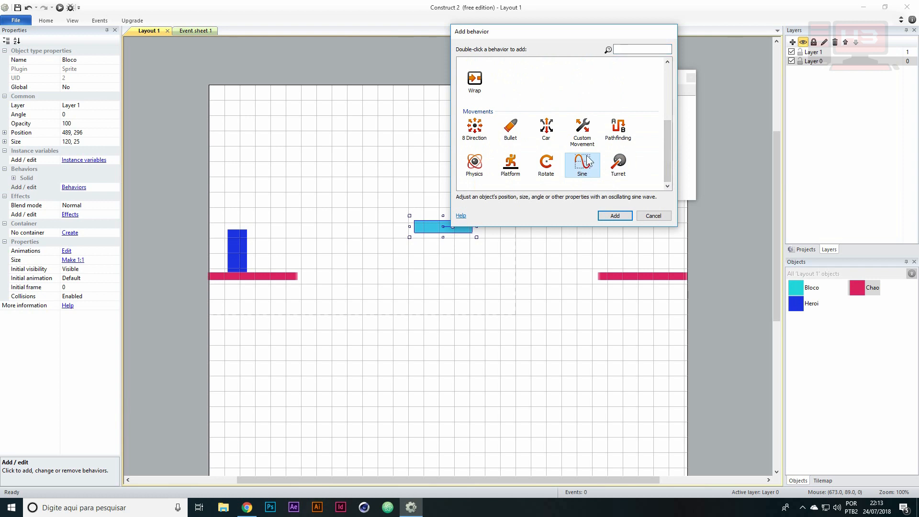
pyautogui.doubleClick(587, 164)
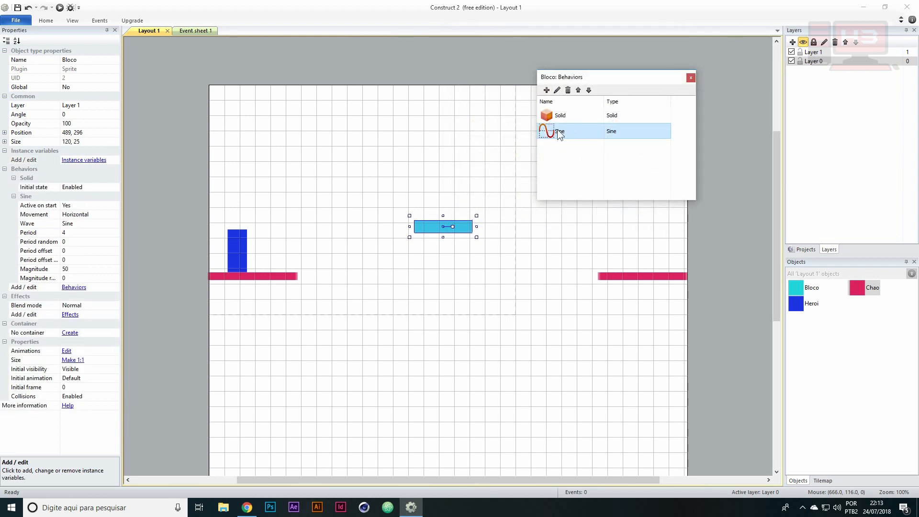
pyautogui.moveTo(582, 86); pyautogui.dragTo(455, 71)
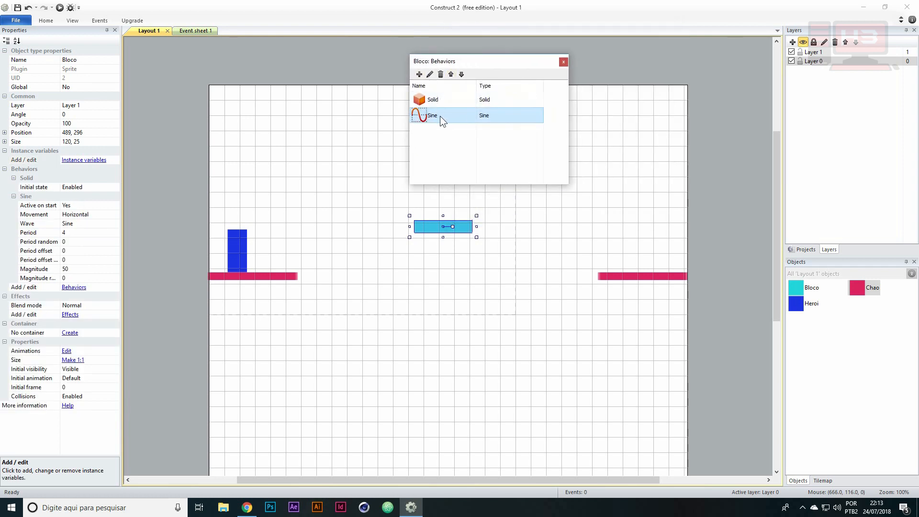
pyautogui.click(563, 62)
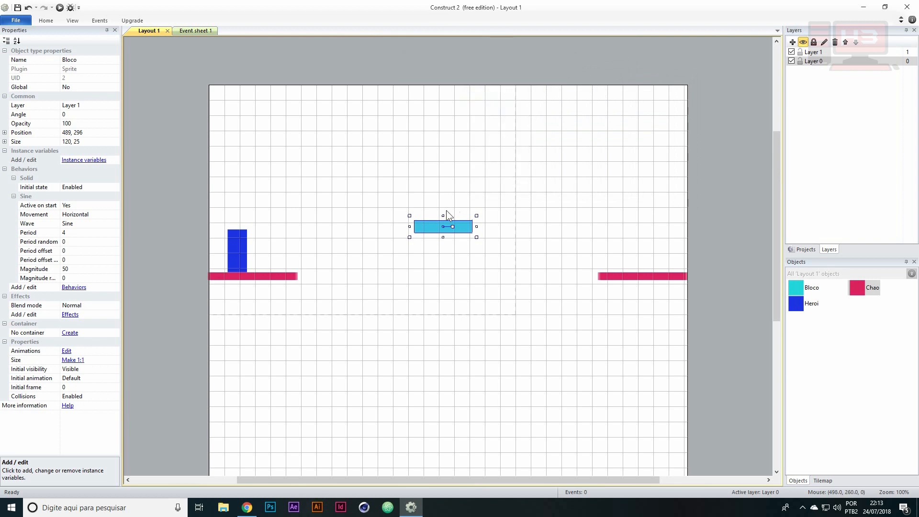
# Review Bloco's Sine properties, including Active on start, Movement, Wave, Period, Period random, Period offset and Magnitude
pyautogui.click(38, 206)
pyautogui.click(75, 214)
pyautogui.click(73, 224)
pyautogui.click(68, 233)
pyautogui.click(69, 242)
pyautogui.click(71, 250)
pyautogui.click(69, 269)
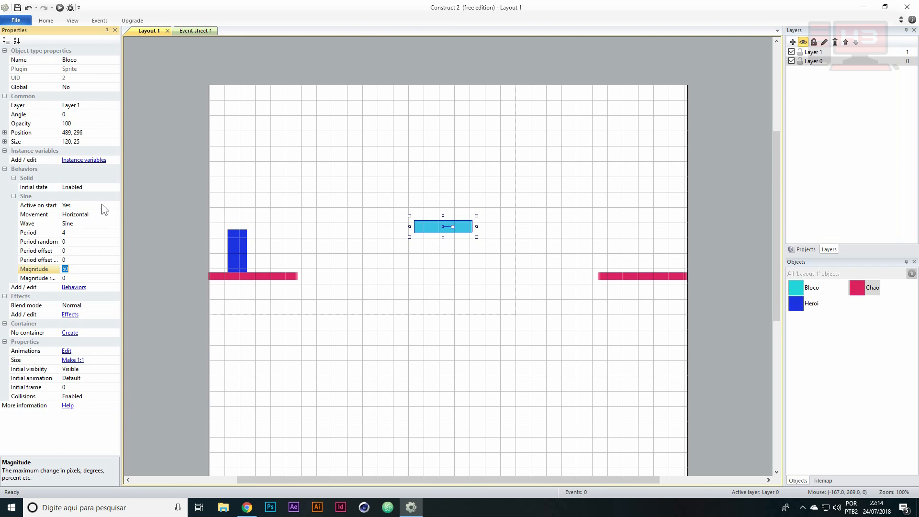
# Choose Horizontal as Bloco's Sine Movement, preview the block's motion in Chrome and return to Construct 2
pyautogui.click(73, 214)
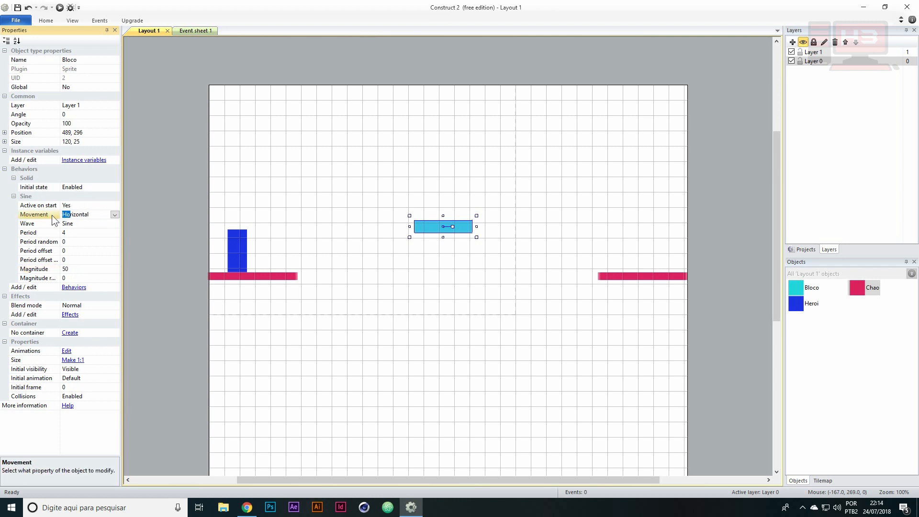
pyautogui.click(115, 215)
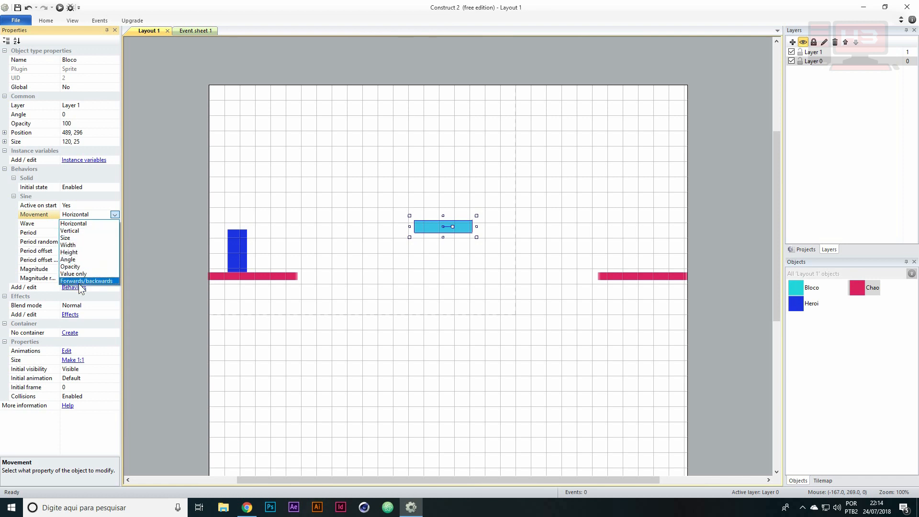
pyautogui.click(79, 222)
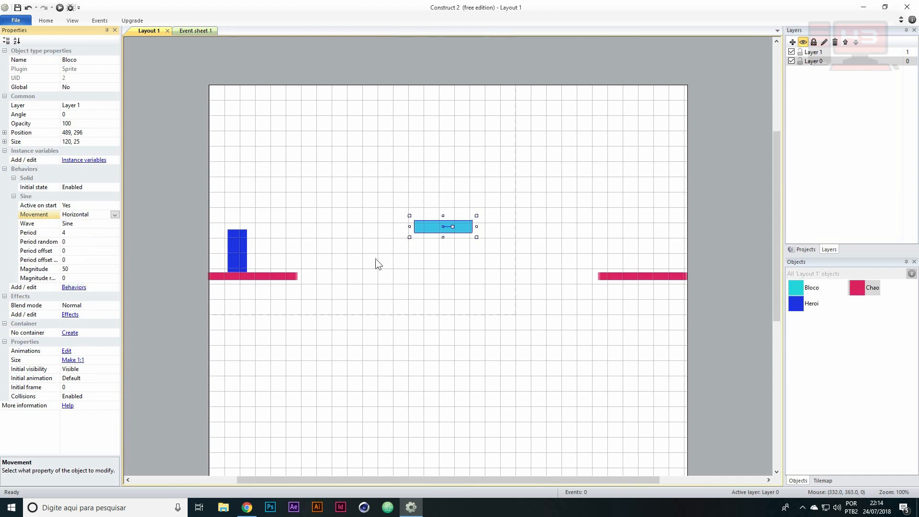
pyautogui.click(60, 7)
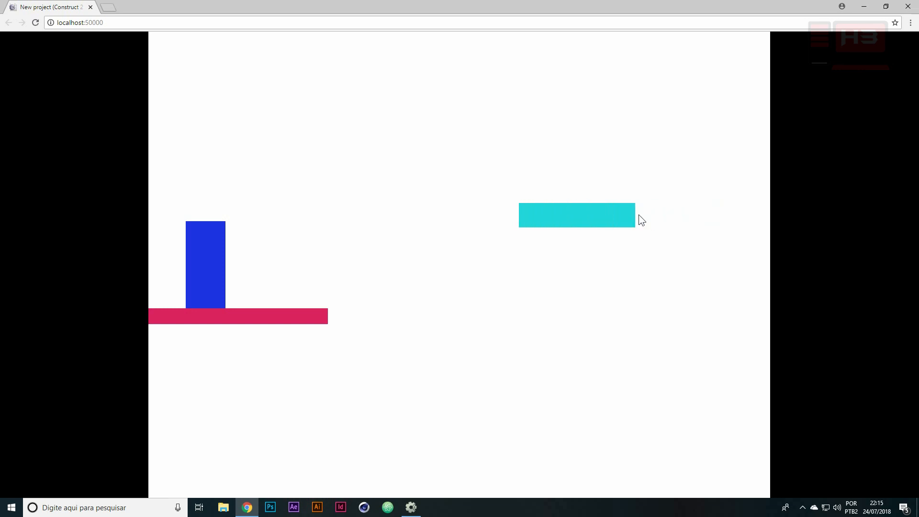
pyautogui.click(411, 507)
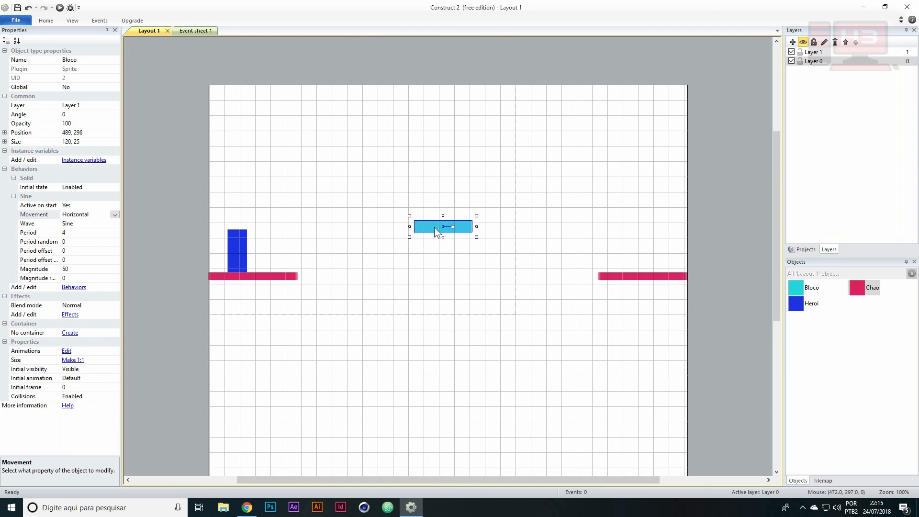
# Set Bloco's Sine Magnitude to 120, matching its width, and check the movement in the Chrome preview
pyautogui.click(44, 270)
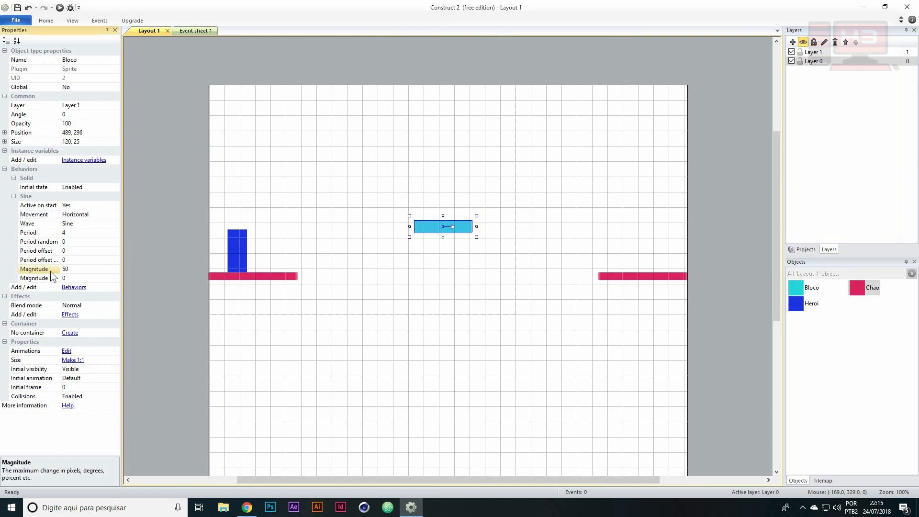
pyautogui.click(71, 269)
pyautogui.click(22, 142)
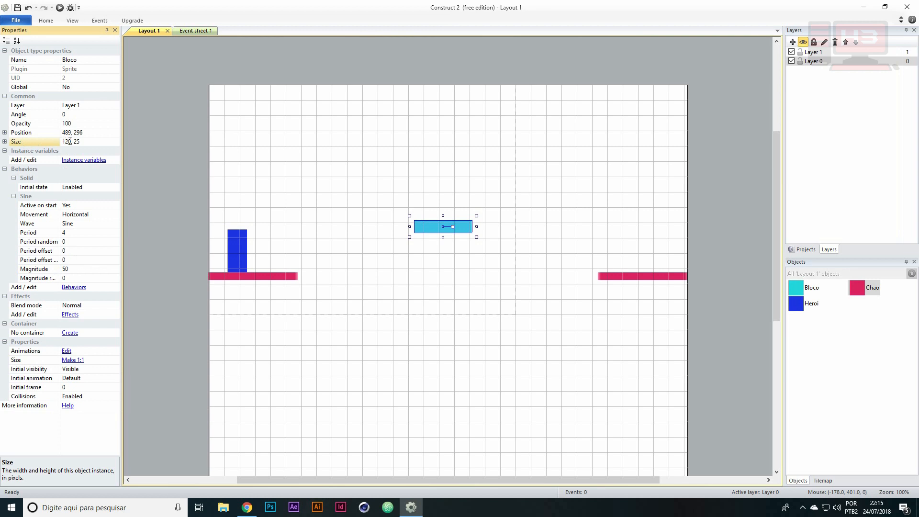
pyautogui.click(5, 141)
pyautogui.click(30, 151)
pyautogui.click(5, 142)
pyautogui.click(66, 269)
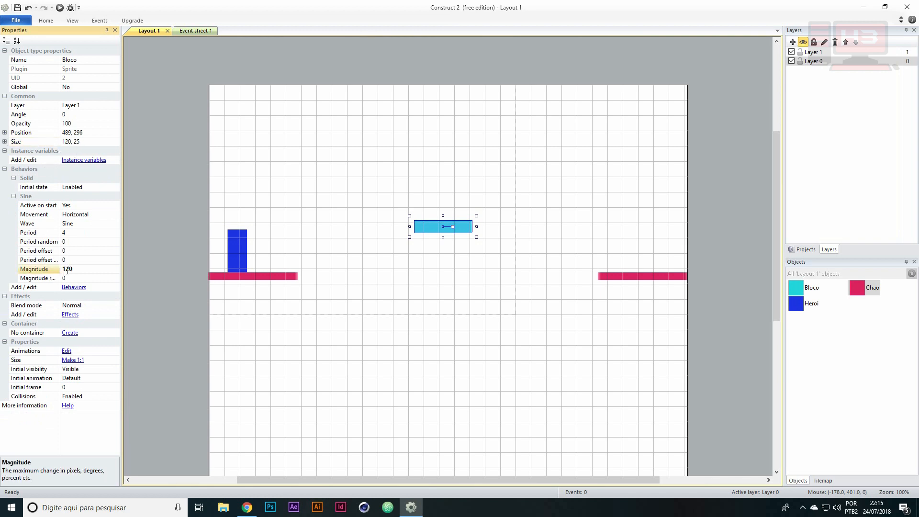
pyautogui.click(59, 8)
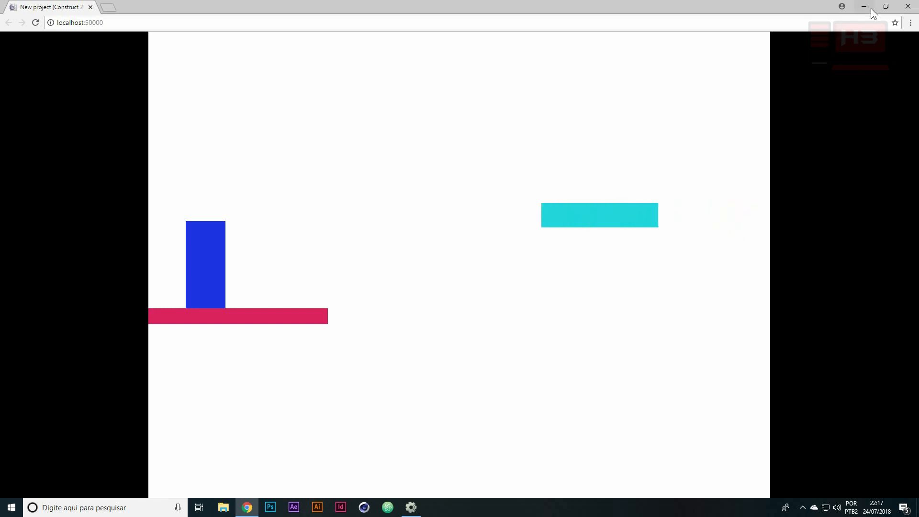
pyautogui.click(908, 6)
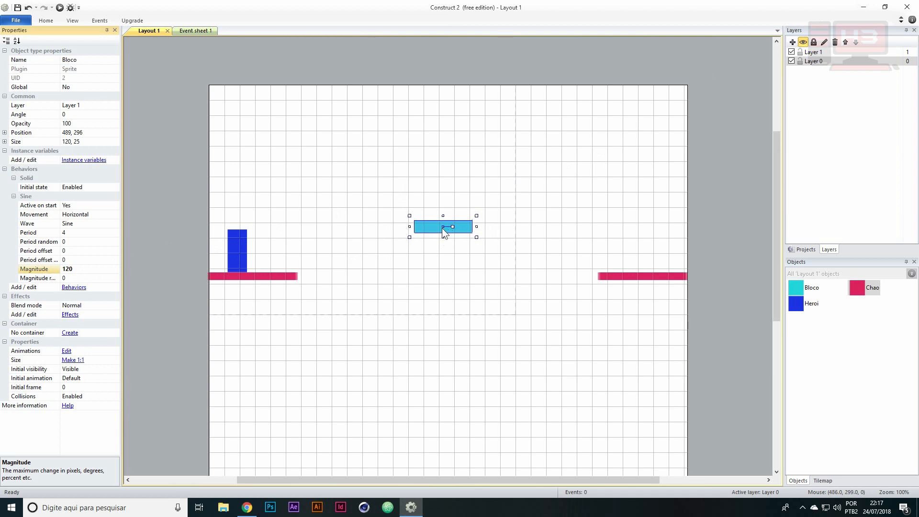
# Set Bloco's Sine Period to 2 and run the layout in the Chrome preview
pyautogui.click(38, 235)
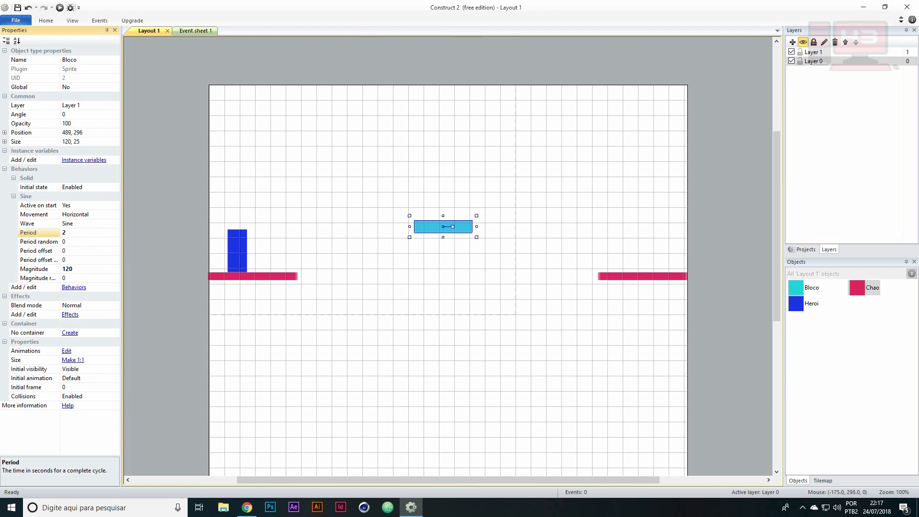
pyautogui.doubleClick(60, 7)
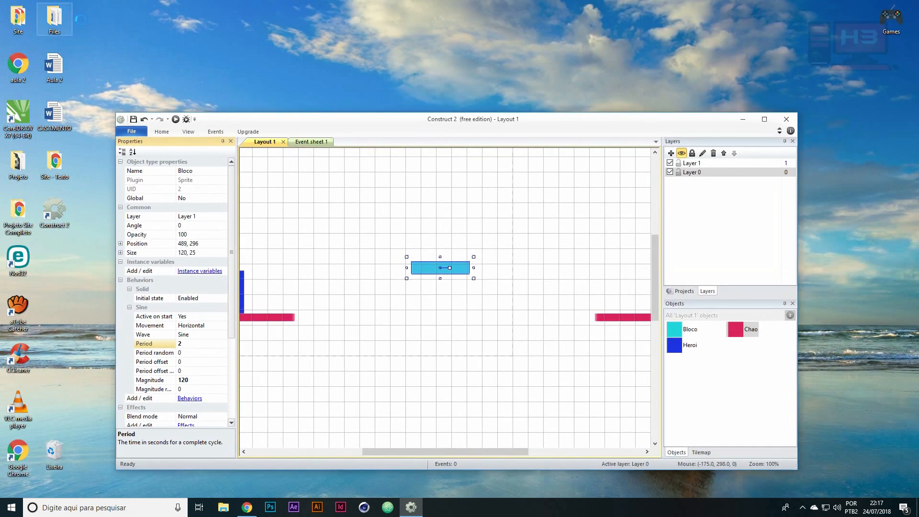
pyautogui.doubleClick(354, 115)
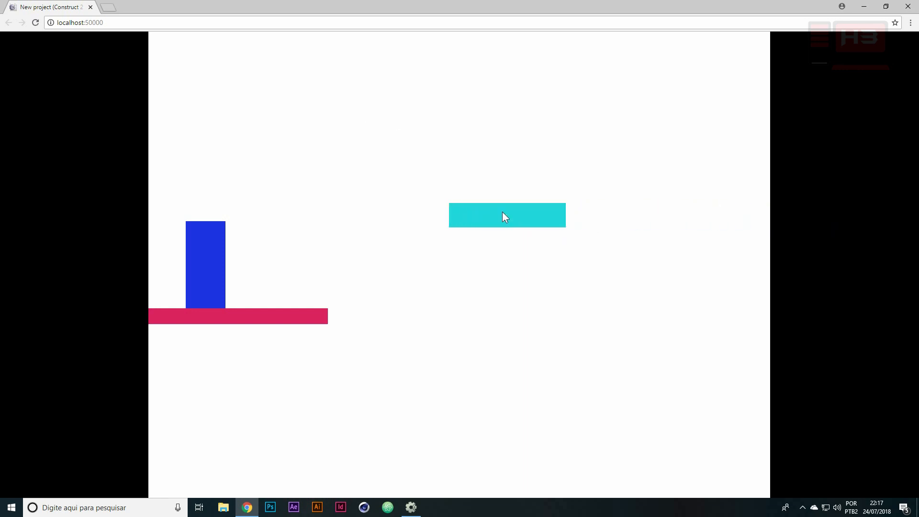
# Test jumping Heroi from the floor onto the moving cyan block and onward in both directions
pyautogui.press('Right')
pyautogui.press('Up')
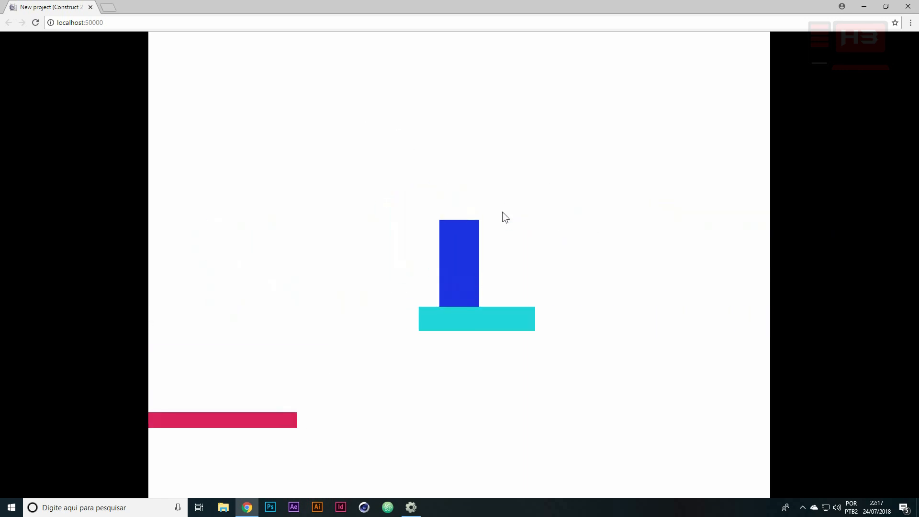
pyautogui.press('Right')
pyautogui.press('Up')
pyautogui.press('Left')
pyautogui.press('Up')
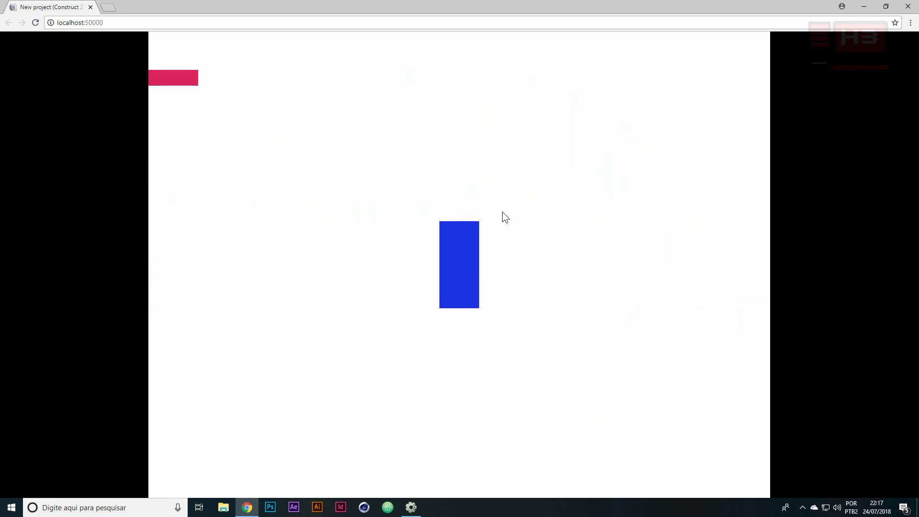
# Return to Construct 2 and add a second Sine behavior to Bloco
pyautogui.click(863, 6)
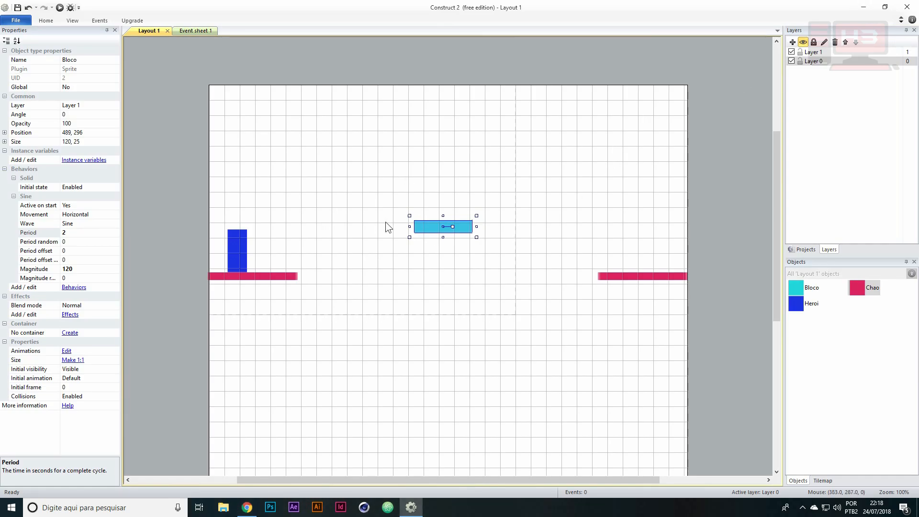
pyautogui.click(14, 196)
pyautogui.click(74, 204)
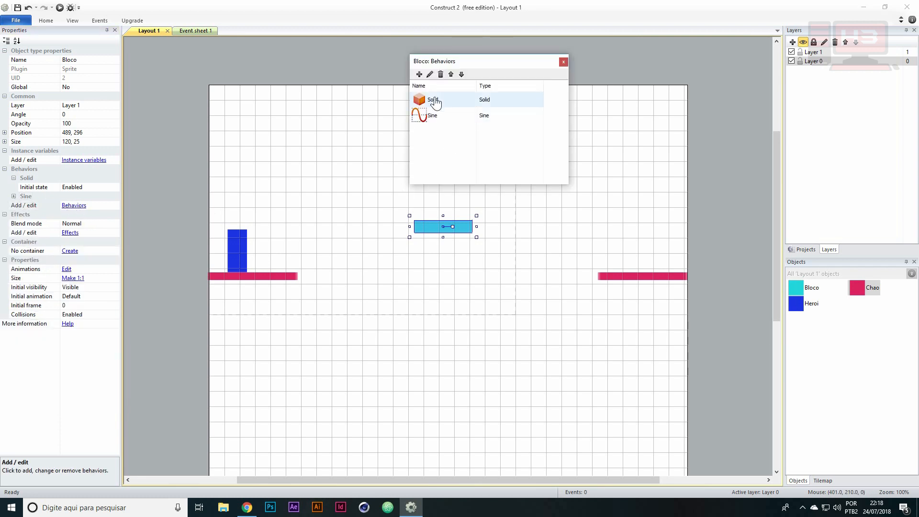
pyautogui.click(418, 74)
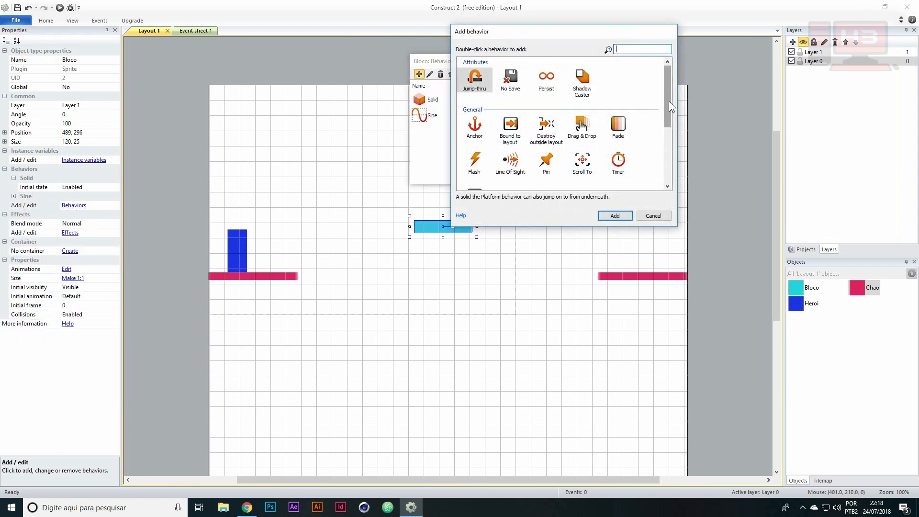
pyautogui.moveTo(668, 101); pyautogui.dragTo(656, 156)
pyautogui.doubleClick(582, 164)
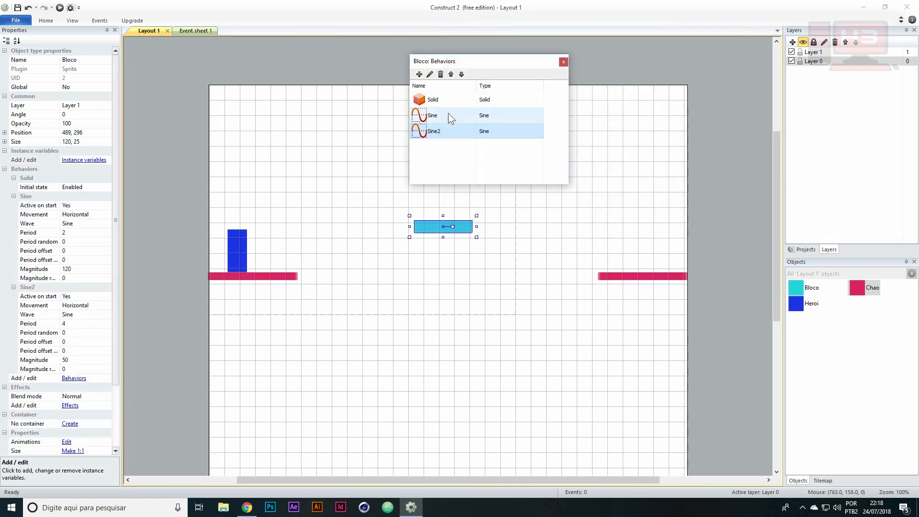
# Compare the Sine and Sine2 entries in Bloco's behavior list and close the list
pyautogui.moveTo(492, 61); pyautogui.dragTo(440, 58)
pyautogui.moveTo(499, 61)
pyautogui.mouseDown()
pyautogui.moveTo(446, 60)
pyautogui.moveTo(504, 54)
pyautogui.moveTo(499, 66)
pyautogui.mouseUp()
pyautogui.click(425, 113)
pyautogui.click(452, 125)
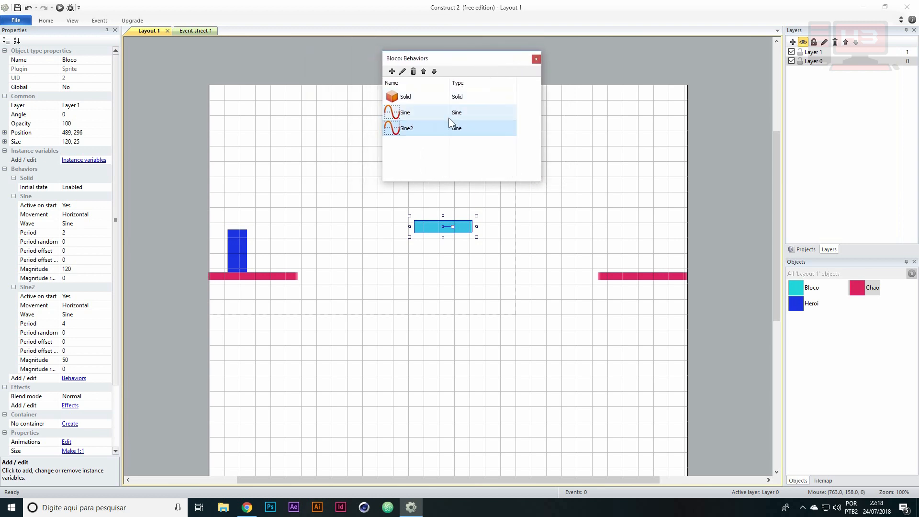
pyautogui.click(454, 114)
pyautogui.click(441, 126)
pyautogui.click(443, 113)
pyautogui.click(438, 125)
pyautogui.click(442, 114)
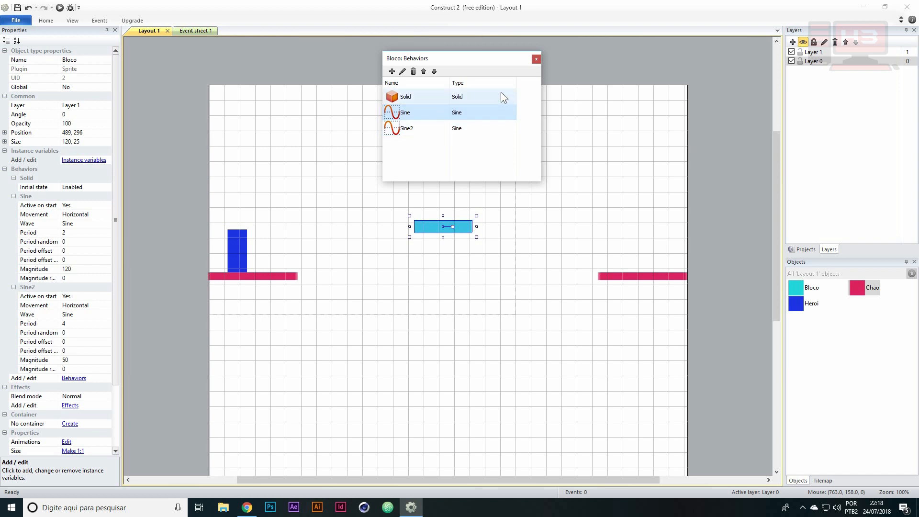
pyautogui.click(536, 58)
# Review the Movement, Magnitude and Period settings of Bloco's first Sine behavior
pyautogui.click(77, 214)
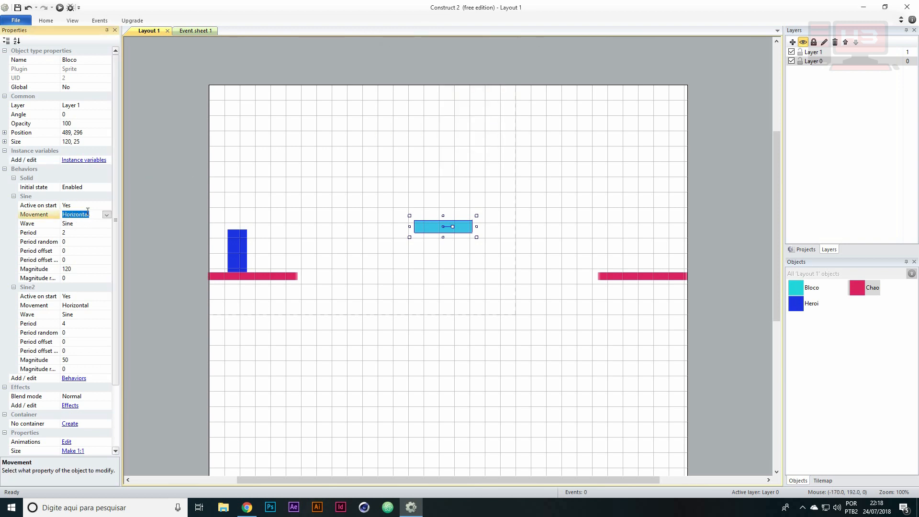
pyautogui.click(70, 268)
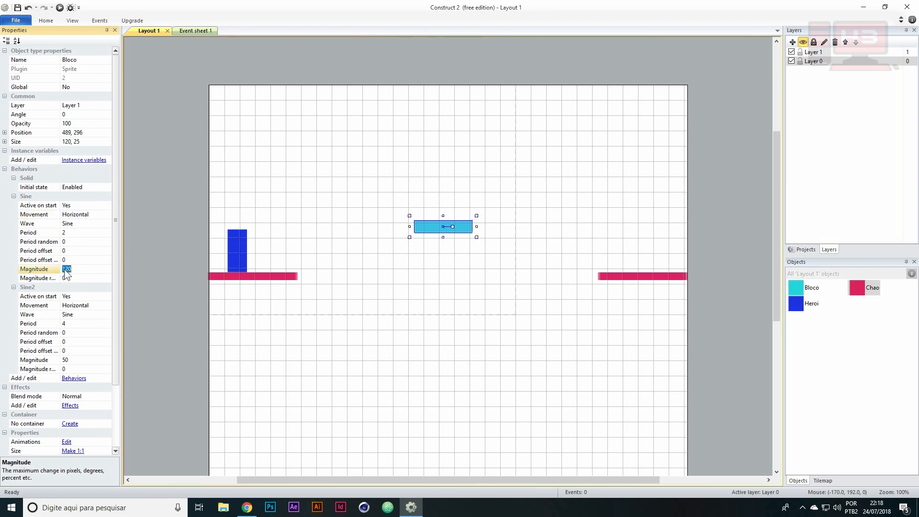
pyautogui.click(64, 232)
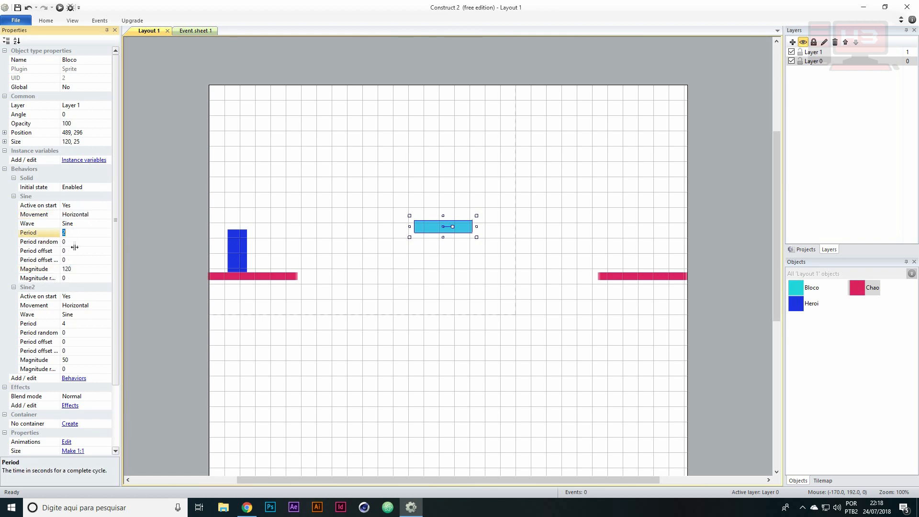
pyautogui.click(97, 214)
pyautogui.click(106, 214)
pyautogui.click(105, 214)
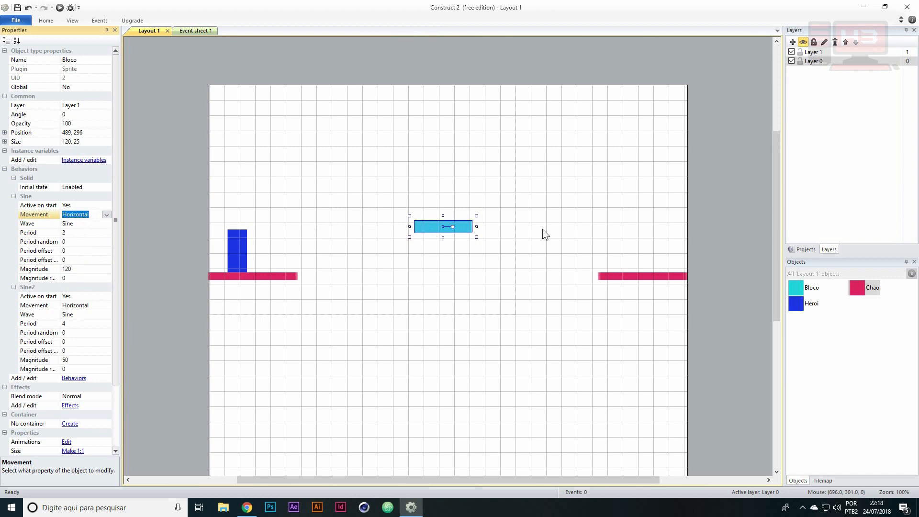
# Set Bloco's Sine2 Movement to Vertical and view the block's motion in the Chrome preview
pyautogui.click(55, 305)
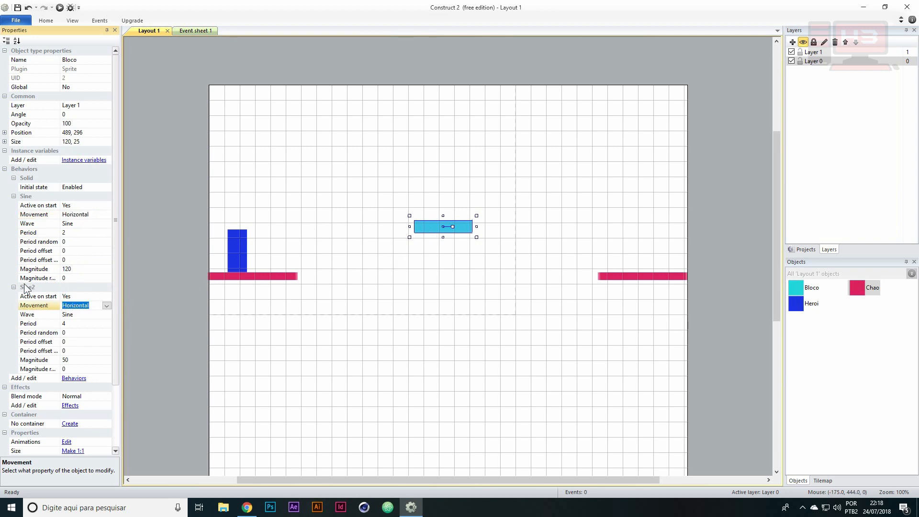
pyautogui.click(106, 305)
pyautogui.click(79, 321)
pyautogui.click(47, 360)
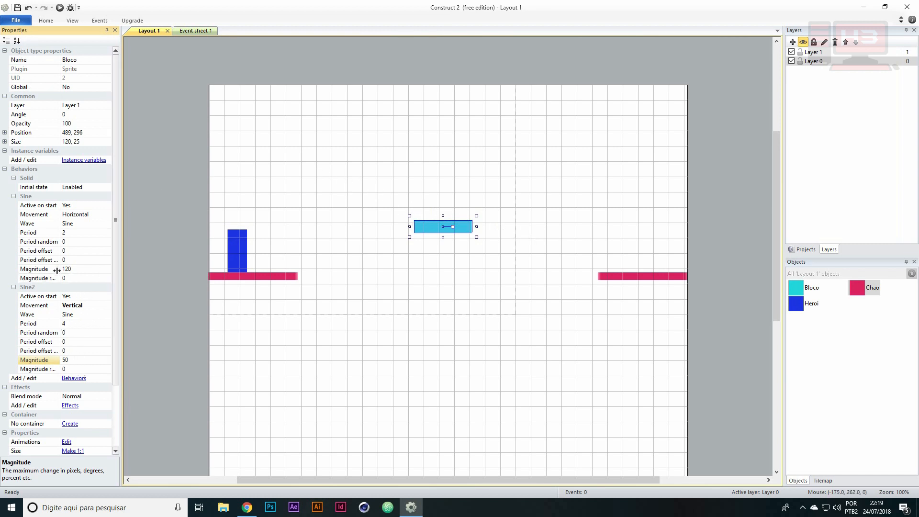
pyautogui.click(34, 196)
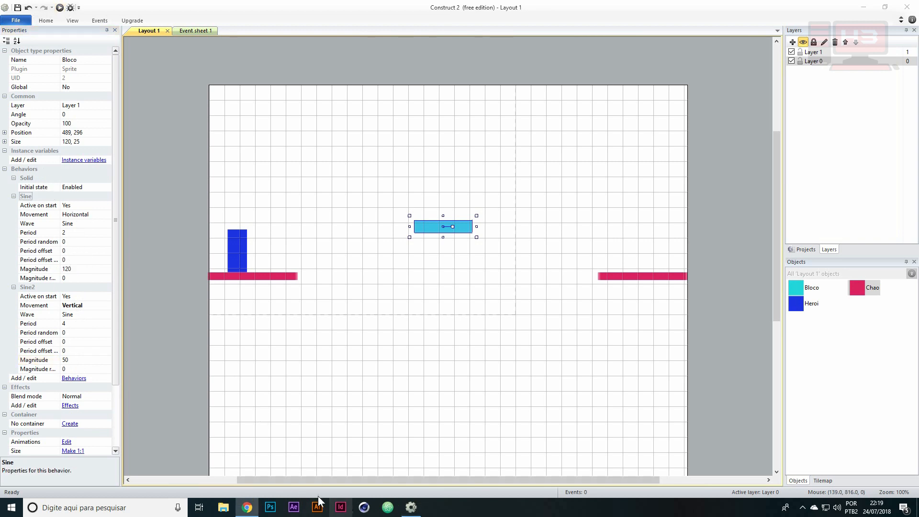
pyautogui.click(247, 508)
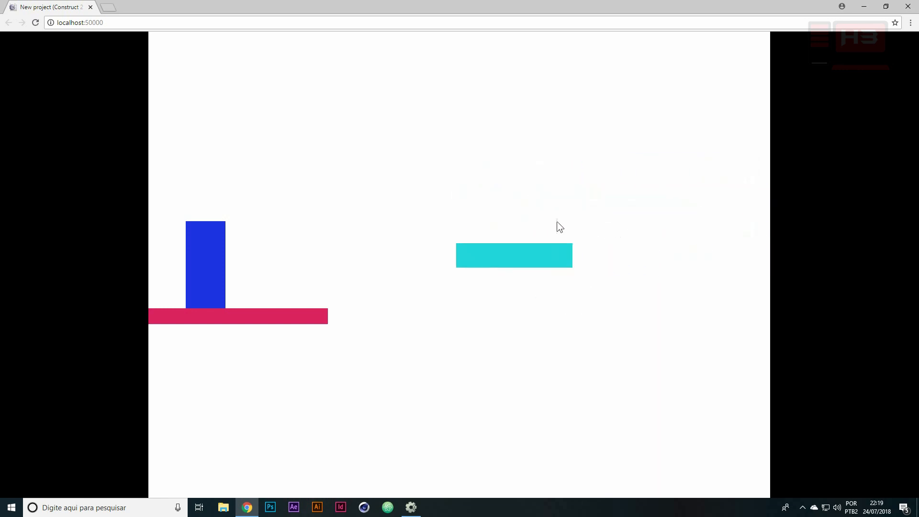
# Return to Construct 2, set Bloco's Sine2 Period to 2 and run the layout in Chrome
pyautogui.hotkey('alt', 'Tab')
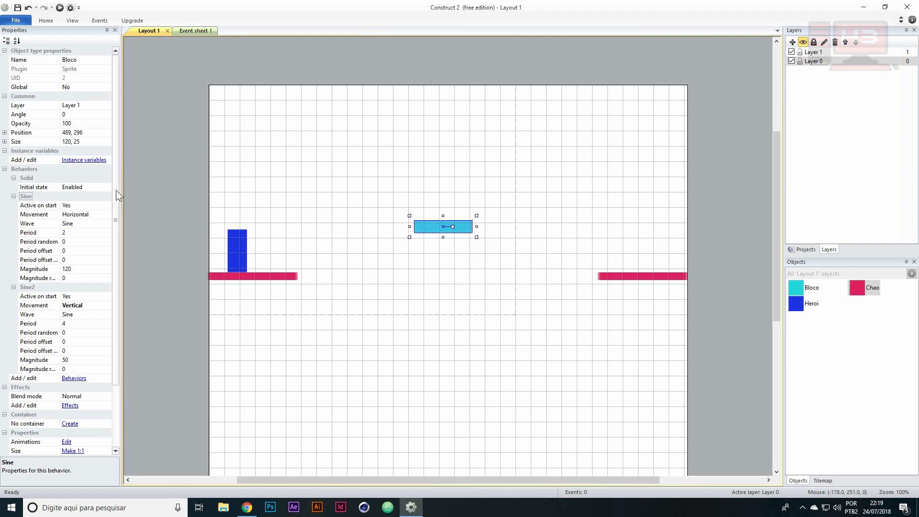
pyautogui.moveTo(116, 191); pyautogui.dragTo(116, 213)
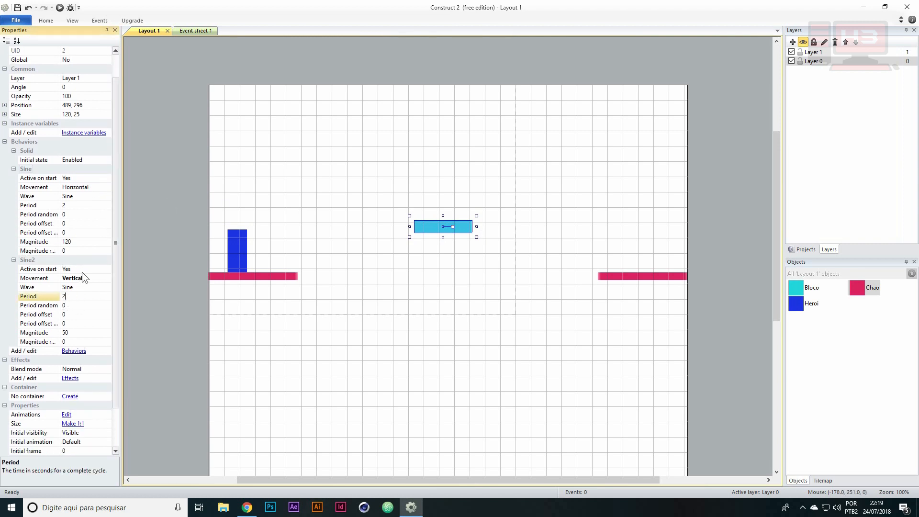
pyautogui.click(59, 7)
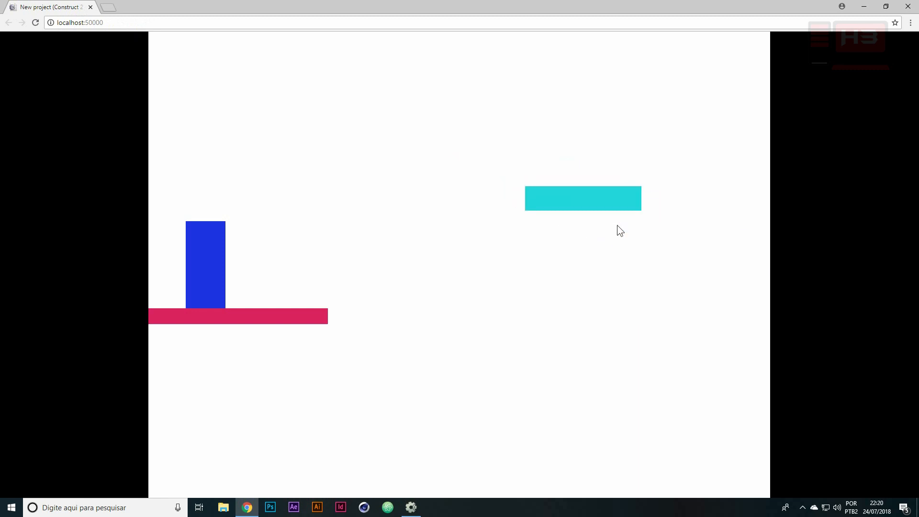
# Back in Construct 2, set the Period of Bloco's horizontal Sine to 4 and run the layout in Chrome
pyautogui.hotkey('alt', 'Tab')
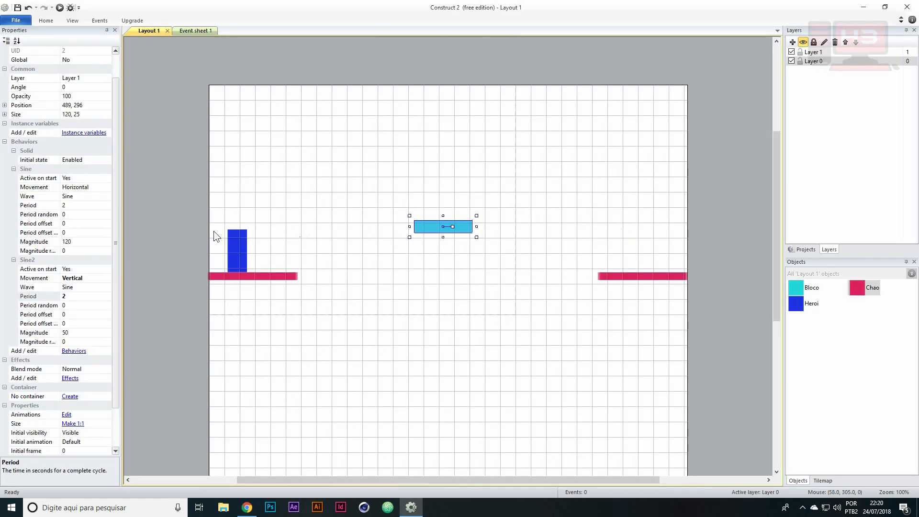
pyautogui.click(61, 207)
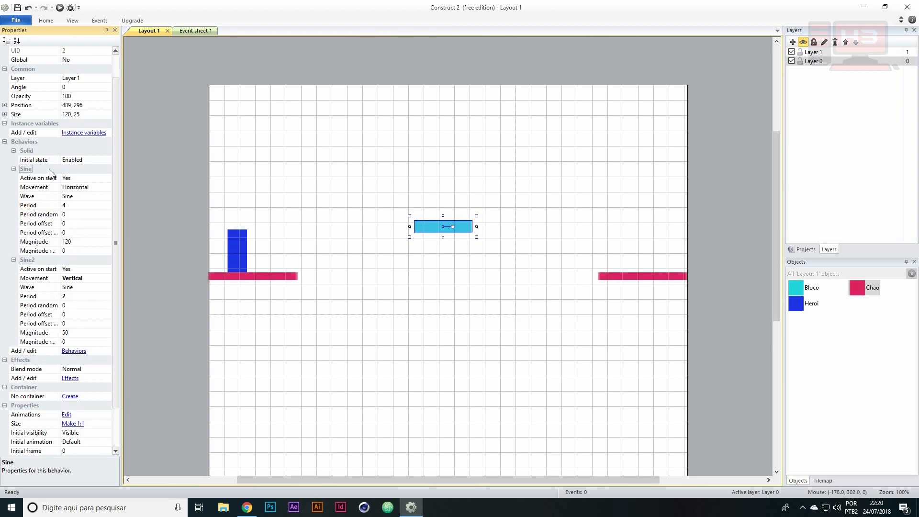
pyautogui.click(65, 204)
pyautogui.click(70, 188)
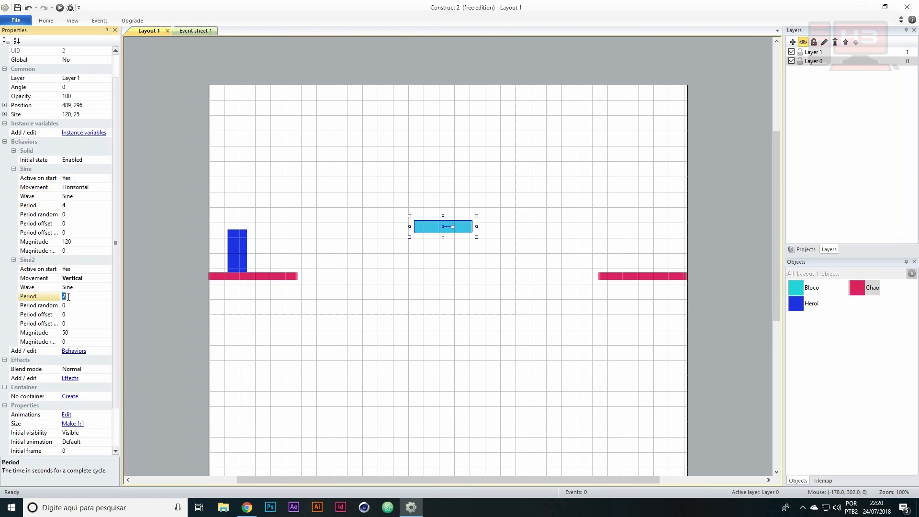
pyautogui.click(60, 7)
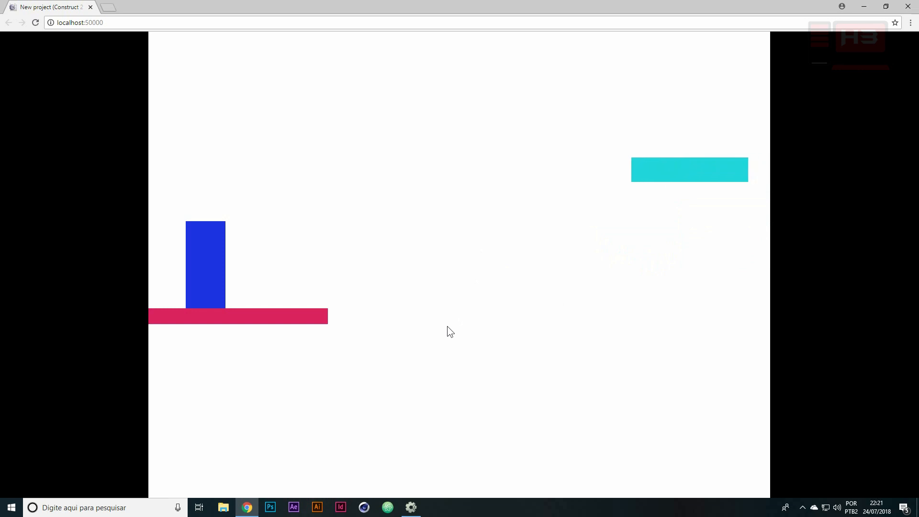
# Test jumping Heroi from the first floor onto the moving cyan block and across to the far floor
pyautogui.press('Right')
pyautogui.press('Up')
pyautogui.press('Right')
pyautogui.press('Right')
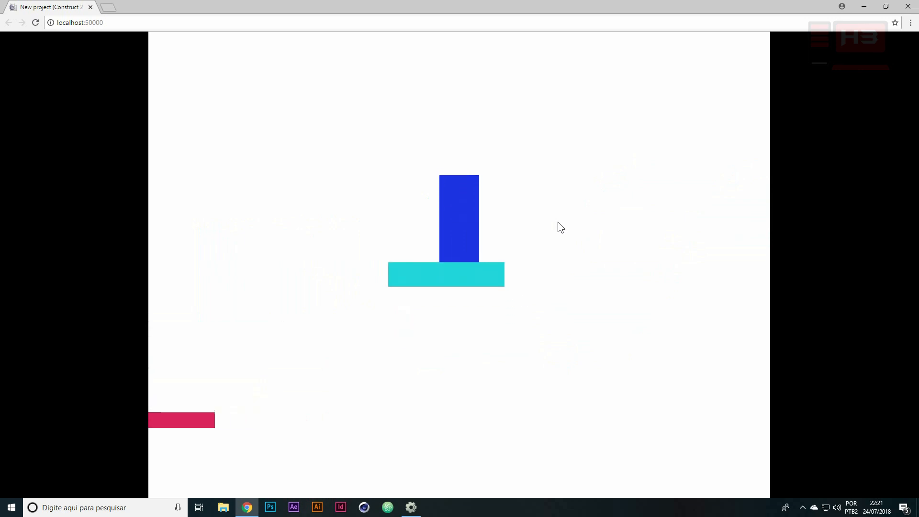
pyautogui.press('Up')
pyautogui.press('Right')
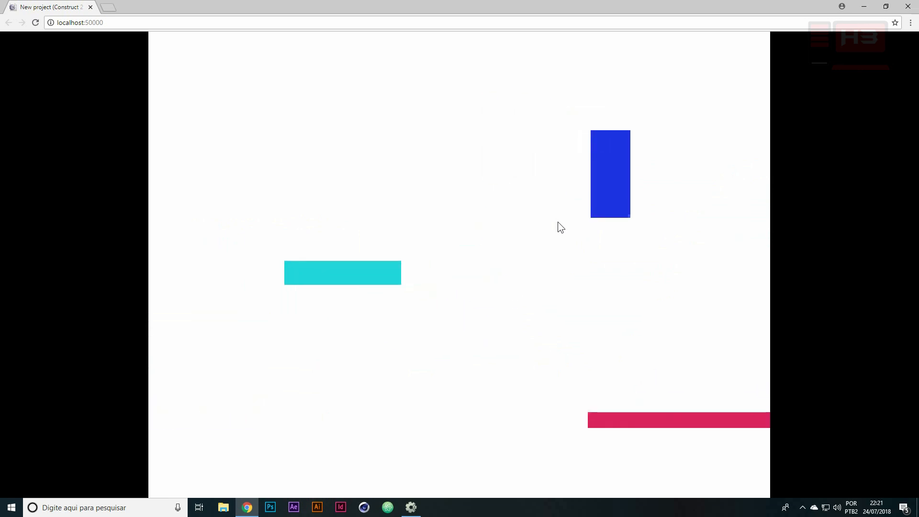
pyautogui.press('Left')
pyautogui.press('Right')
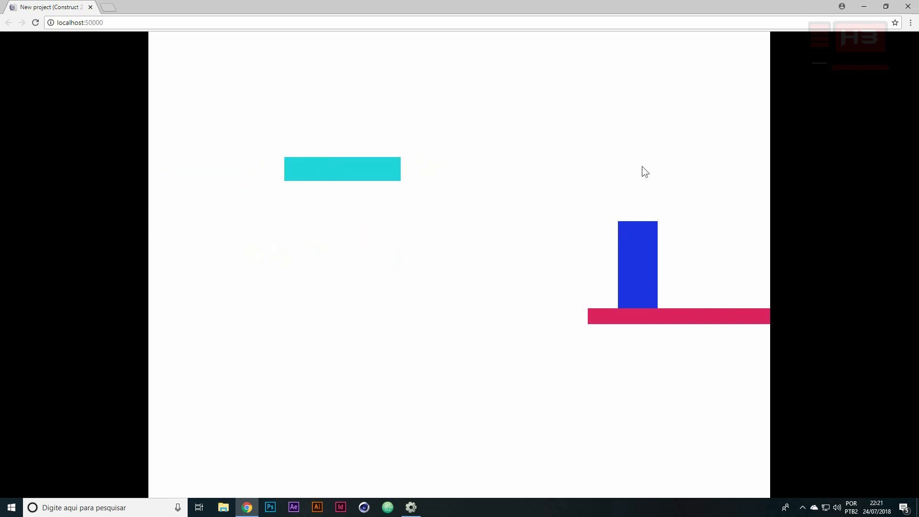
# Return to Construct 2, add the Bullet behavior to Bloco and set its Speed to 200
pyautogui.hotkey('alt', 'Tab')
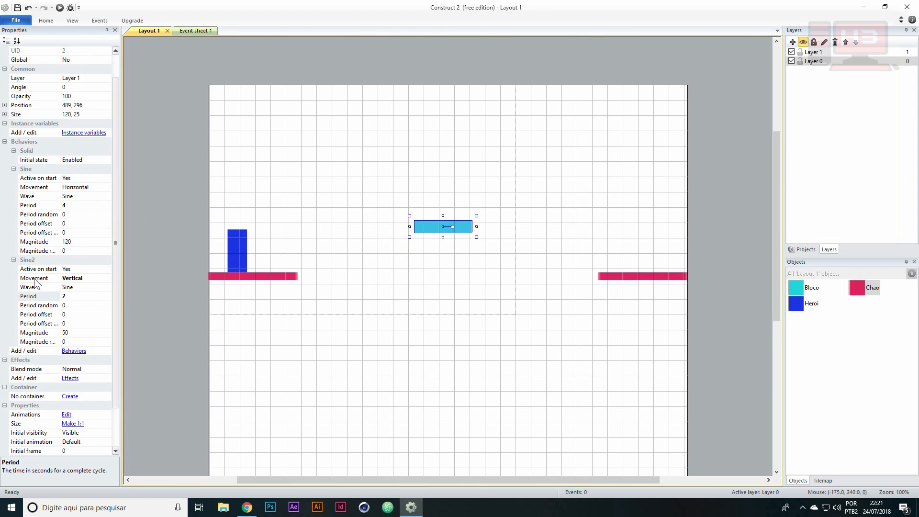
pyautogui.click(27, 169)
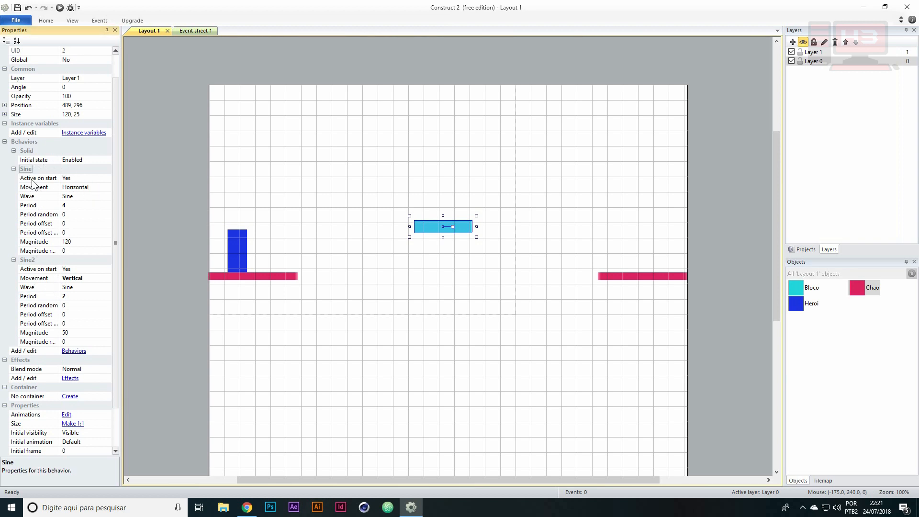
pyautogui.click(73, 351)
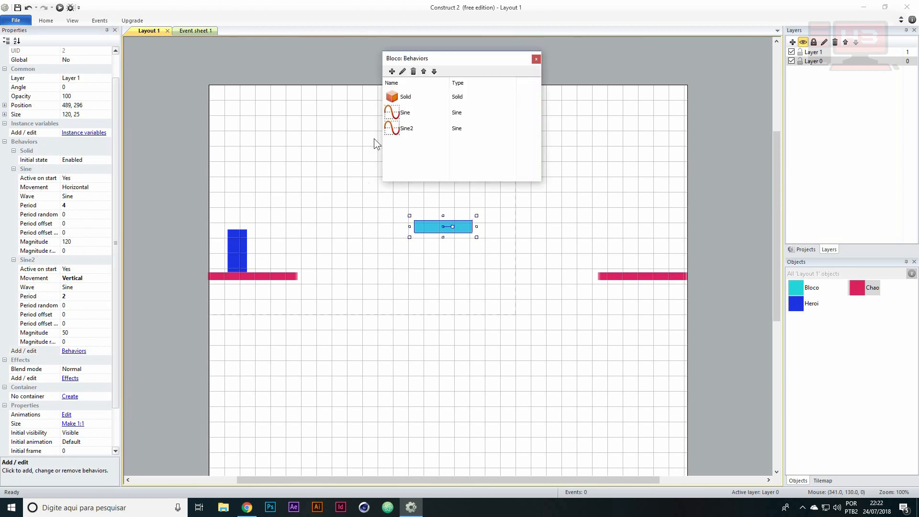
pyautogui.click(392, 71)
pyautogui.moveTo(666, 98); pyautogui.dragTo(670, 122)
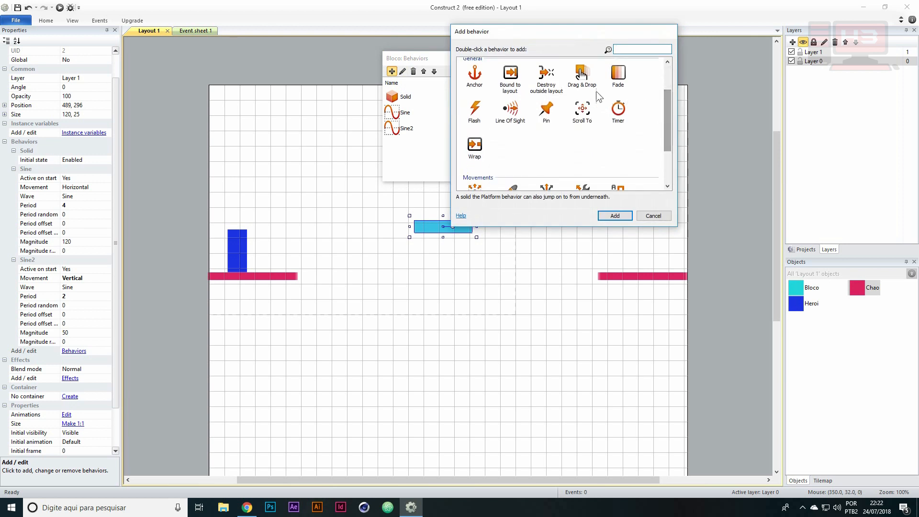
pyautogui.scroll(-2, 538, 158)
pyautogui.click(509, 144)
pyautogui.scroll(-1, 670, 152)
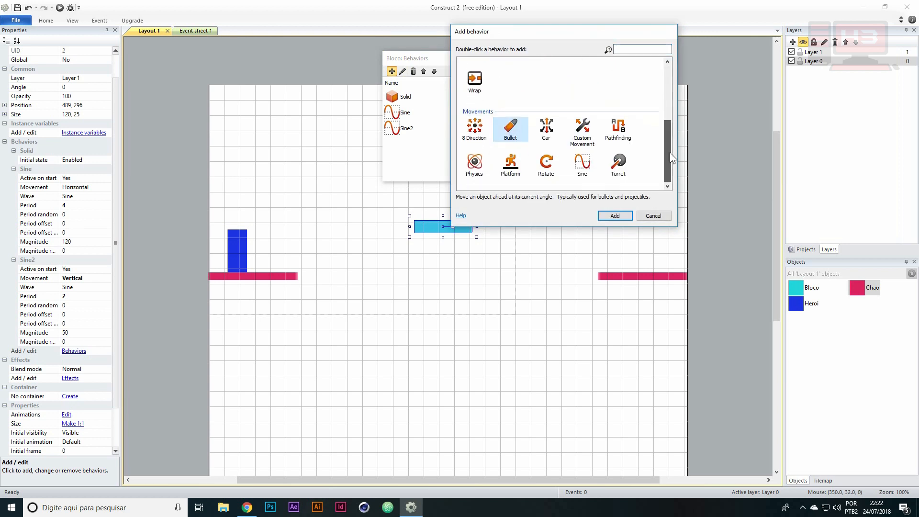
pyautogui.doubleClick(511, 128)
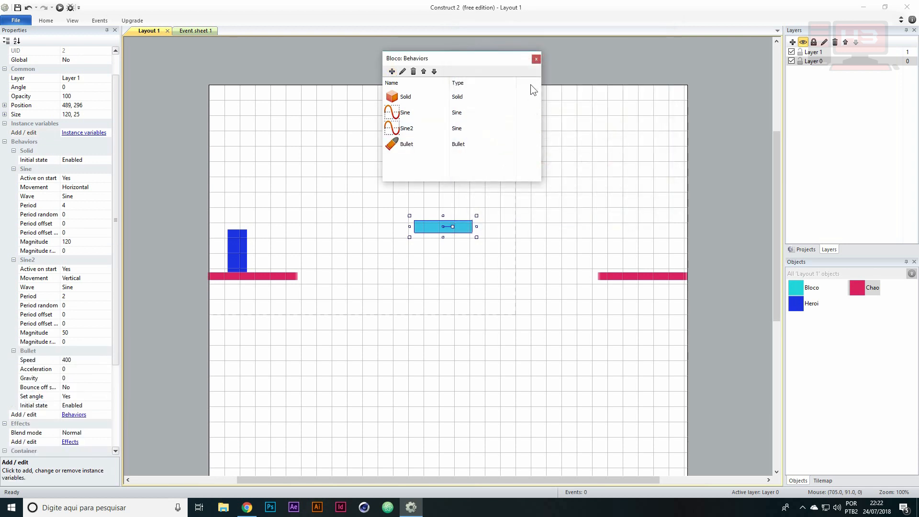
pyautogui.moveTo(496, 60); pyautogui.dragTo(458, 43)
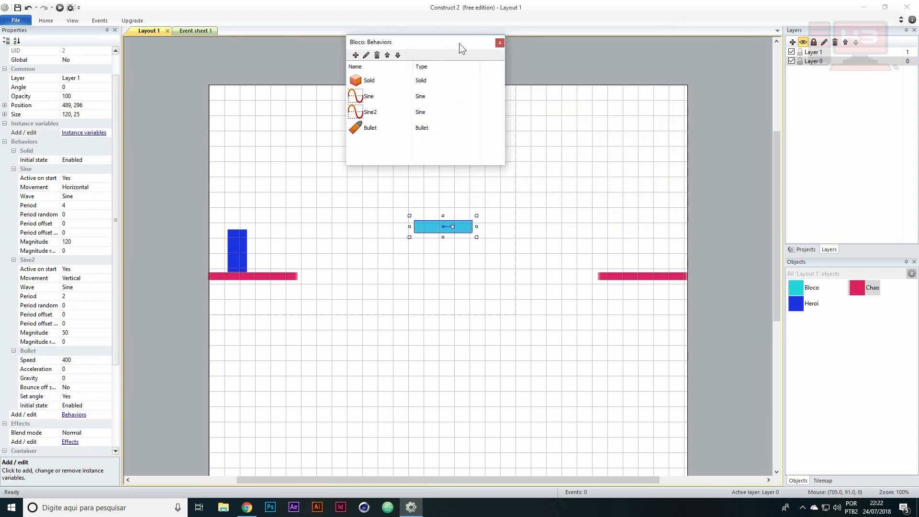
pyautogui.click(498, 42)
pyautogui.moveTo(115, 114); pyautogui.dragTo(125, 199)
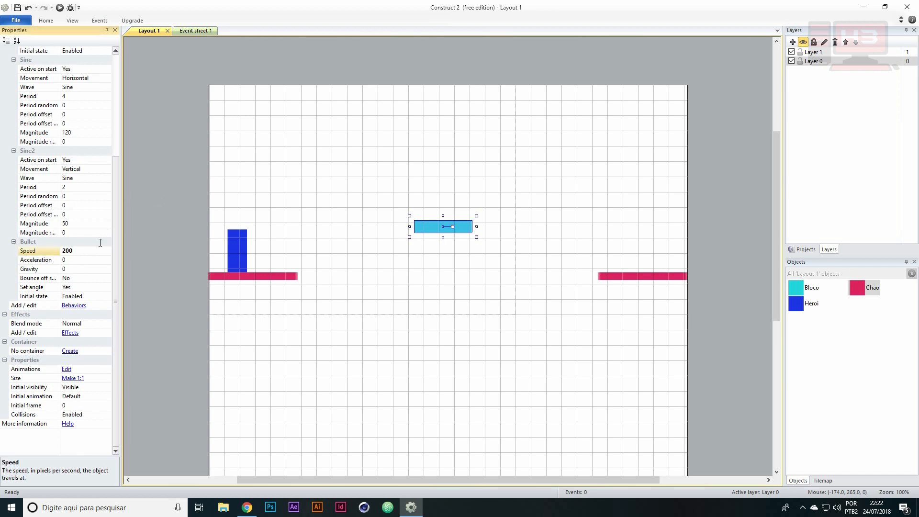
# Delete the horizontal Sine behavior from Bloco, keeping Sine2 and Bullet, and run the layout in Chrome
pyautogui.moveTo(114, 176); pyautogui.dragTo(115, 147)
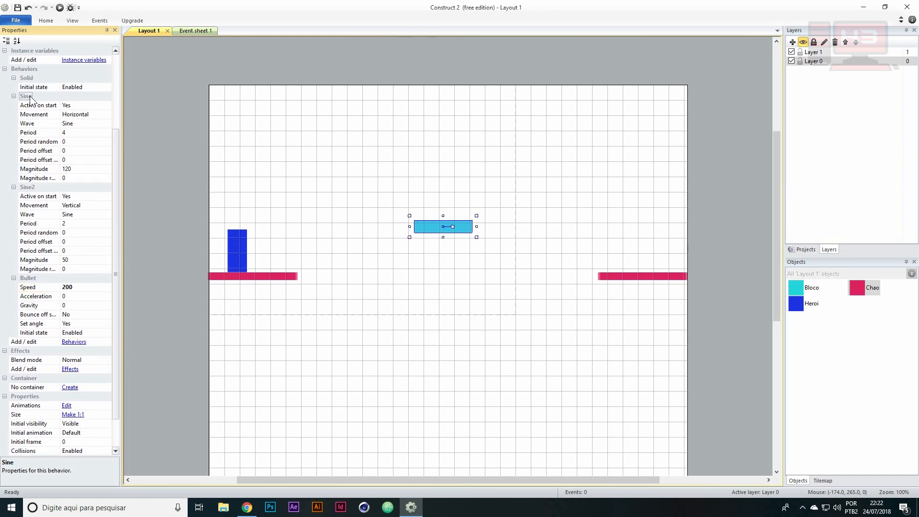
pyautogui.click(74, 342)
pyautogui.click(374, 98)
pyautogui.click(376, 55)
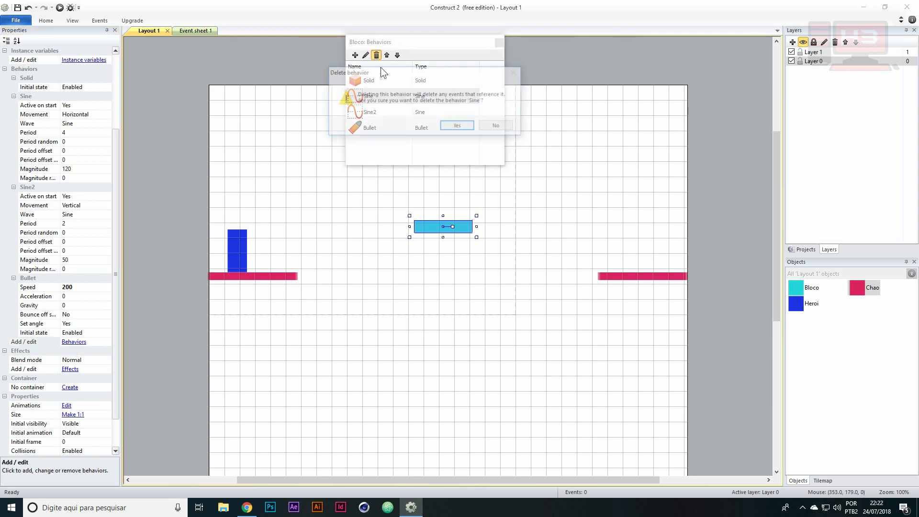
pyautogui.click(458, 128)
pyautogui.click(390, 94)
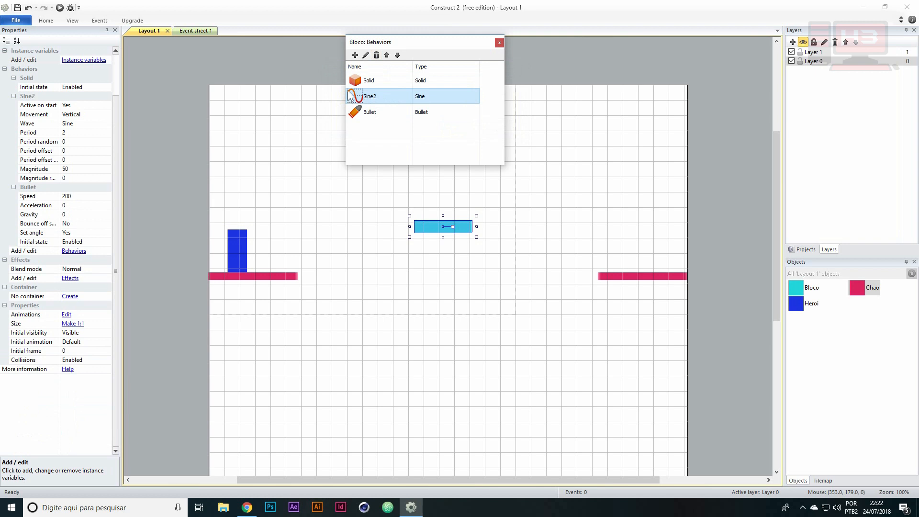
pyautogui.click(499, 43)
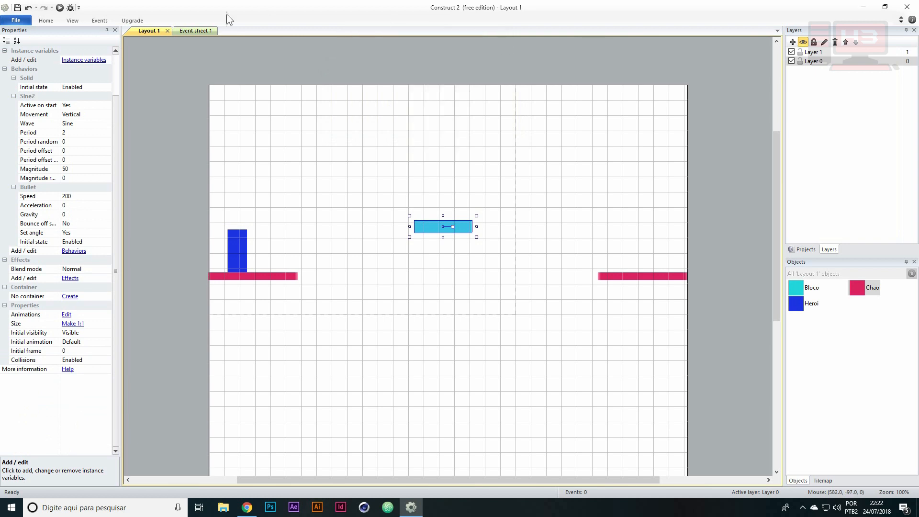
pyautogui.click(64, 8)
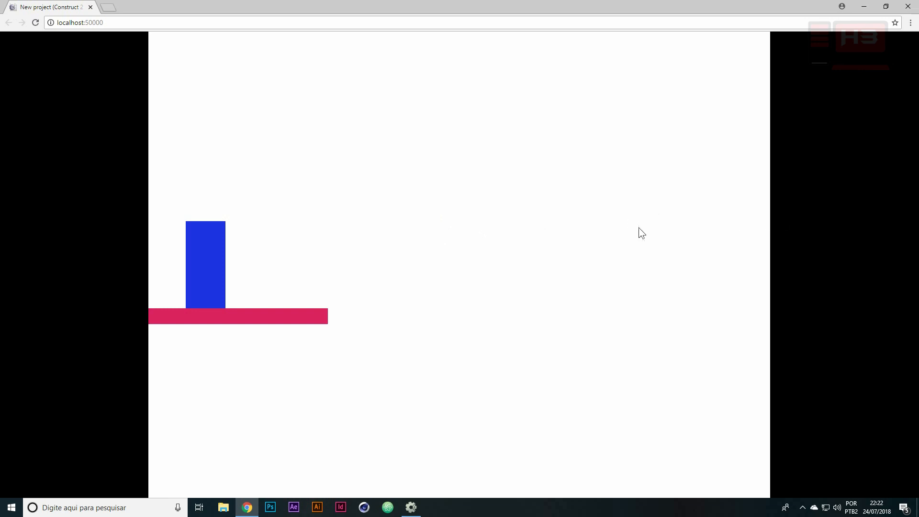
# Return to Construct 2 and add the Wrap behavior to Bloco
pyautogui.hotkey('alt', 'Tab')
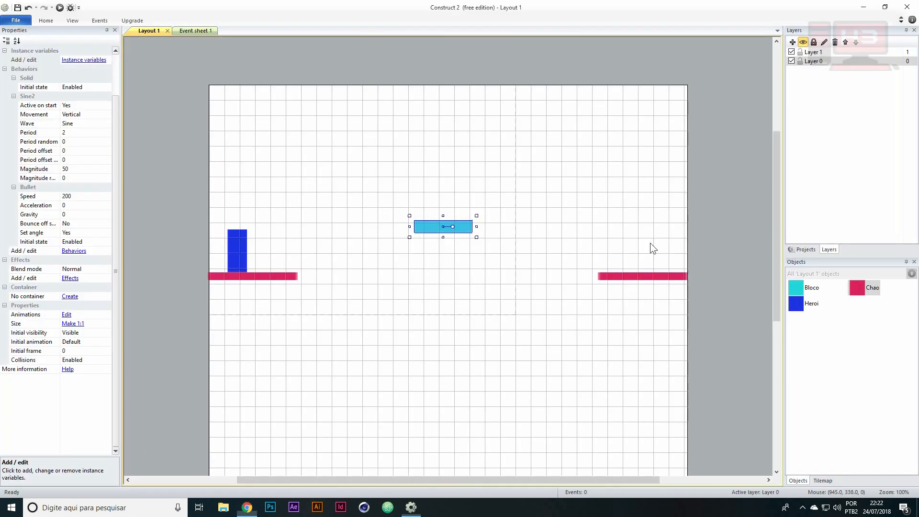
pyautogui.click(74, 251)
pyautogui.click(355, 55)
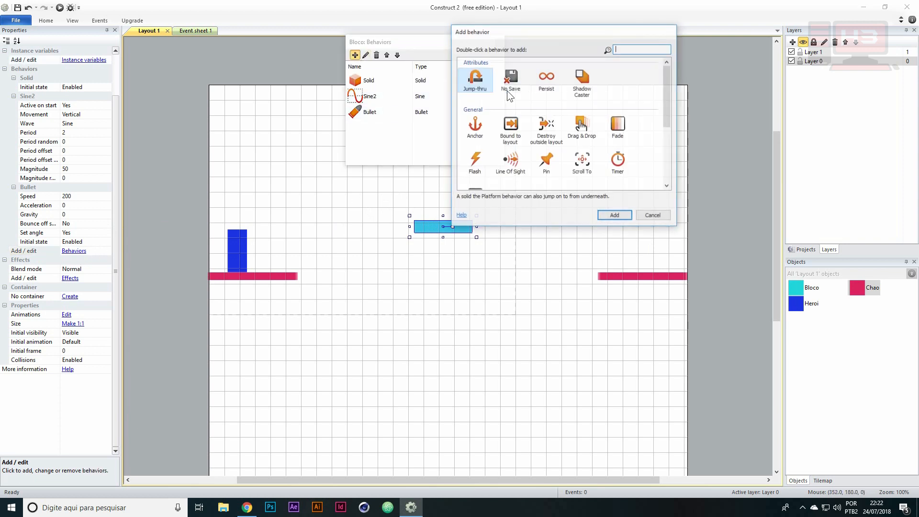
pyautogui.moveTo(670, 72); pyautogui.dragTo(668, 104)
pyautogui.moveTo(668, 99)
pyautogui.mouseDown()
pyautogui.moveTo(667, 90)
pyautogui.moveTo(664, 107)
pyautogui.mouseUp()
pyautogui.click(474, 139)
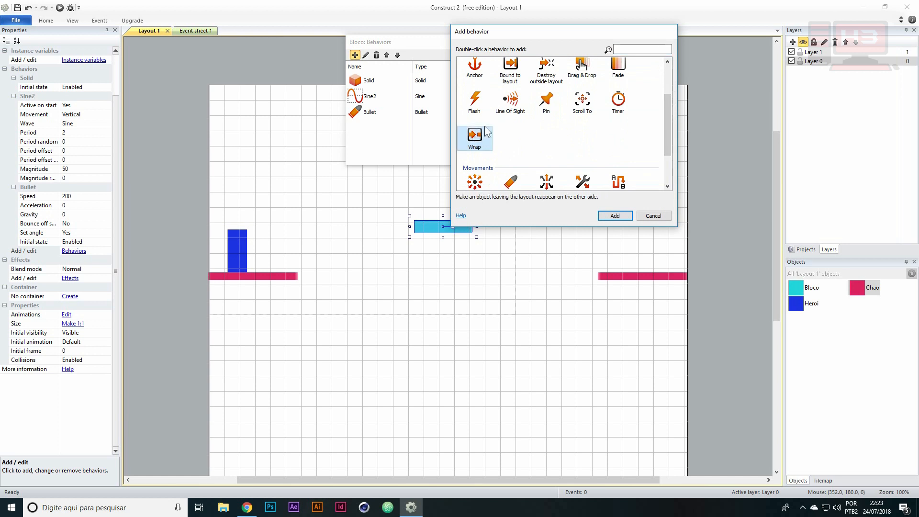
pyautogui.doubleClick(479, 139)
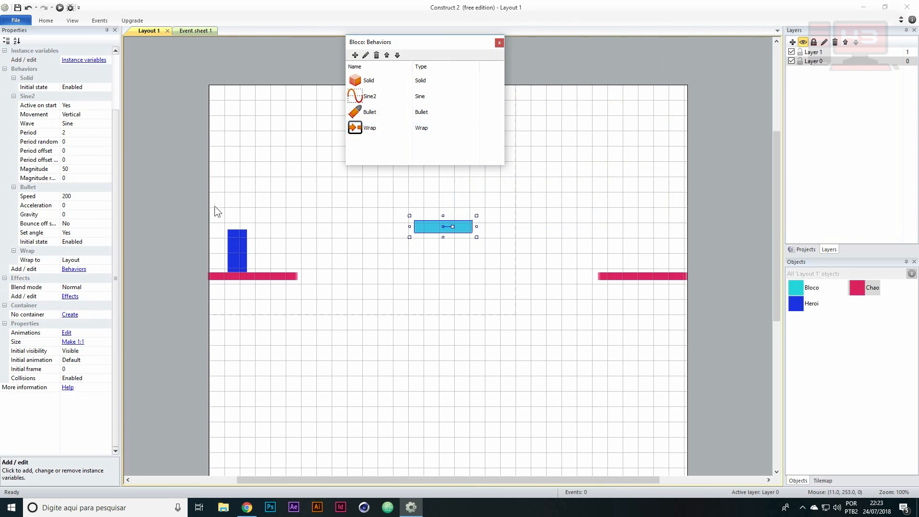
pyautogui.click(364, 117)
pyautogui.click(499, 42)
# Move Bloco from the middle of the gap to just above Heroi and run the layout in Chrome
pyautogui.moveTo(435, 226); pyautogui.dragTo(240, 217)
pyautogui.click(60, 9)
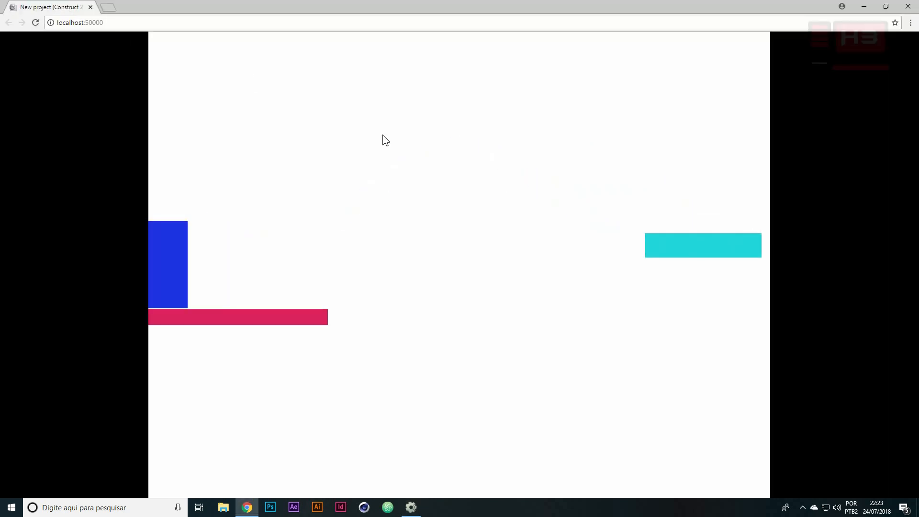
# Test jumping Heroi from the first floor onto the moving cyan block and riding it to the far floor
pyautogui.press('Right')
pyautogui.press('Right')
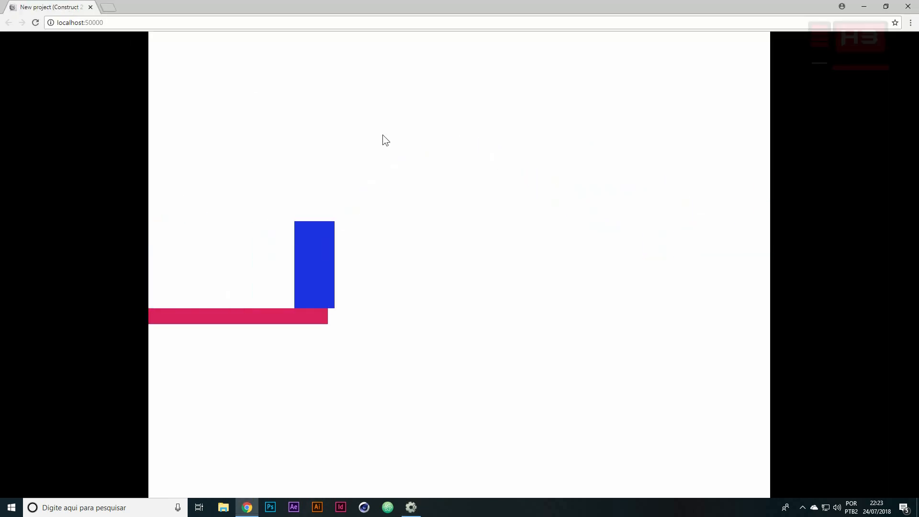
pyautogui.press('Up')
pyautogui.press('Right')
pyautogui.press('Right')
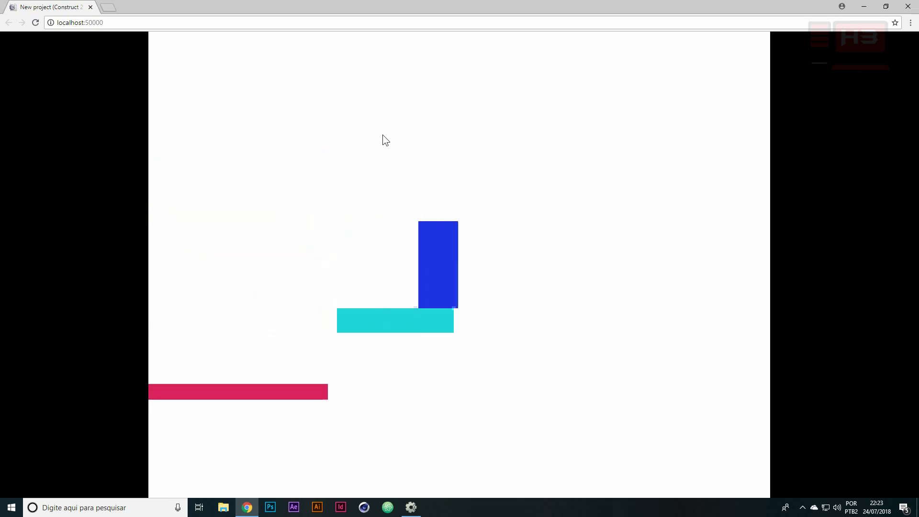
pyautogui.press('Left')
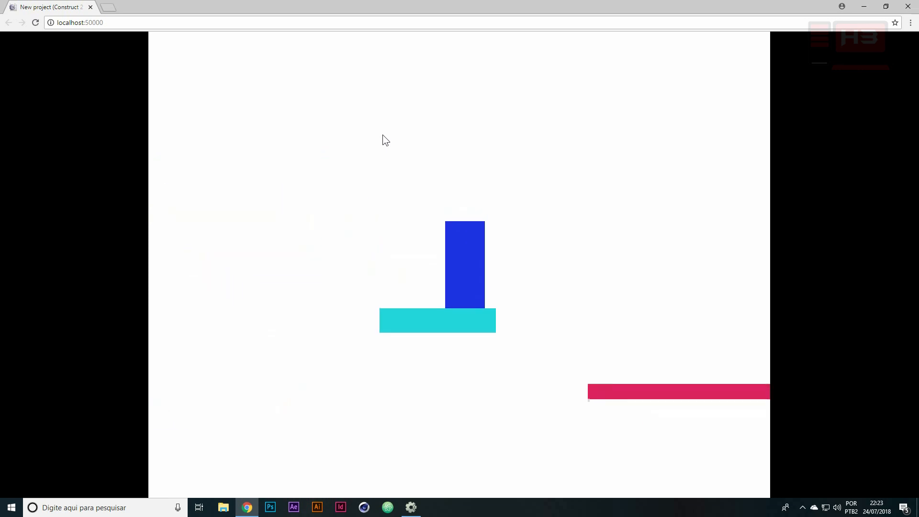
pyautogui.press('Left')
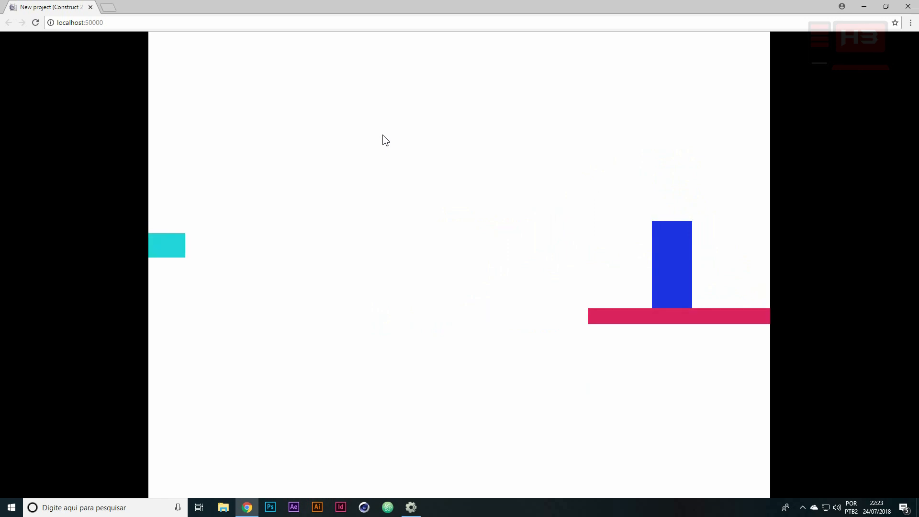
# Test jumping Heroi repeatedly around the far floor as the block wraps across the layout, and close the preview
pyautogui.press('Up')
pyautogui.press('Left')
pyautogui.press('Right')
pyautogui.press('Left')
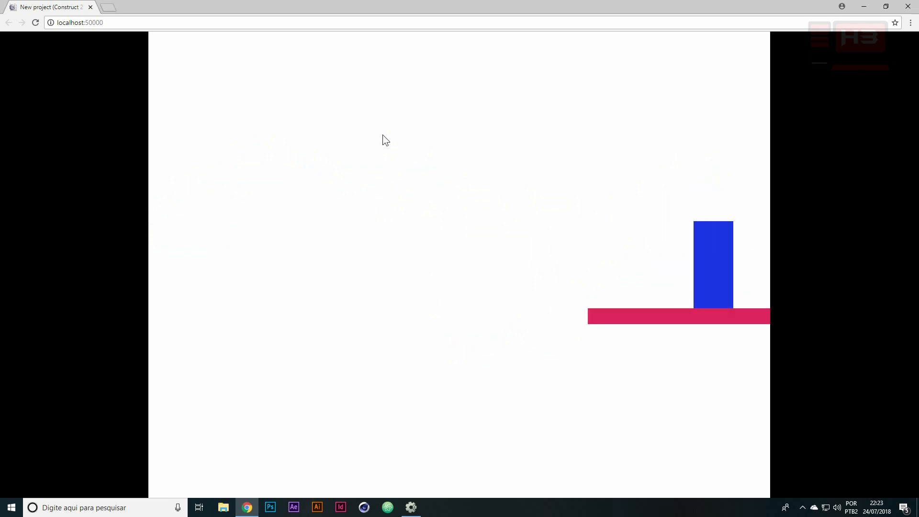
pyautogui.press('Left')
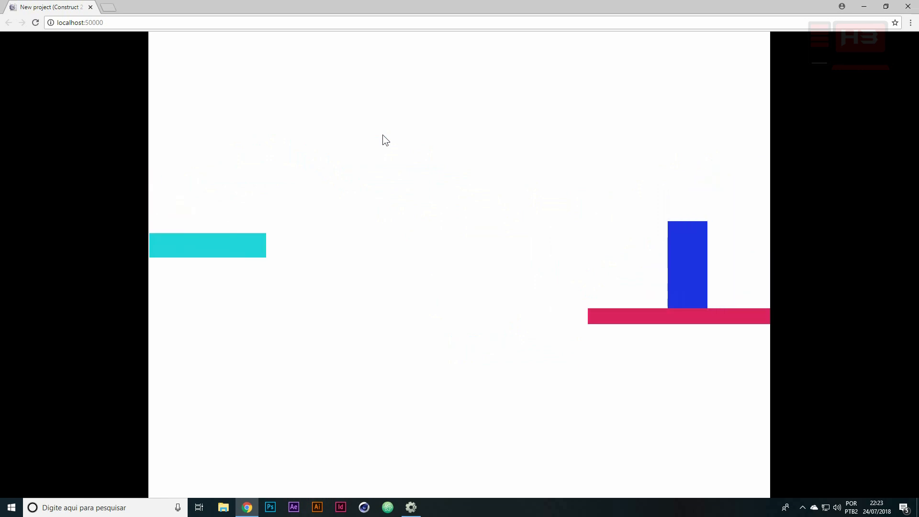
pyautogui.press('Up')
pyautogui.press('Left')
pyautogui.press('Right')
pyautogui.press('Left')
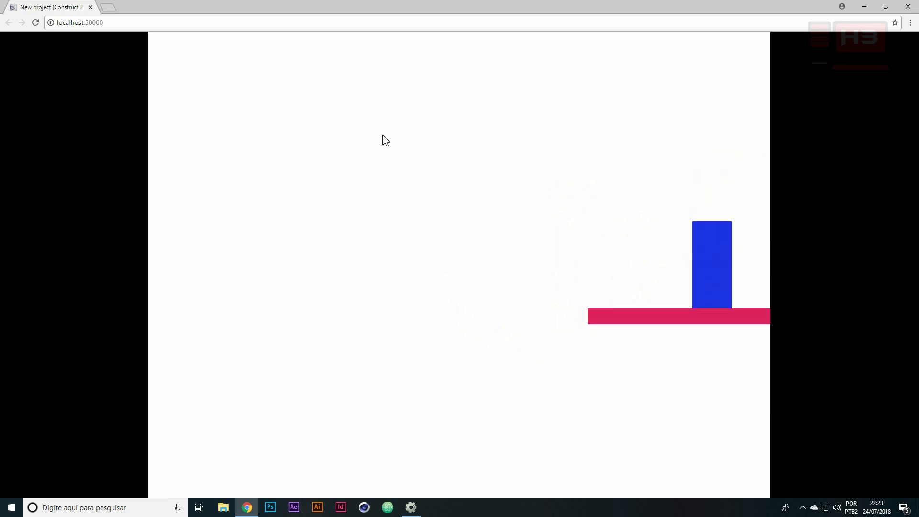
pyautogui.press('Left')
pyautogui.press('Right')
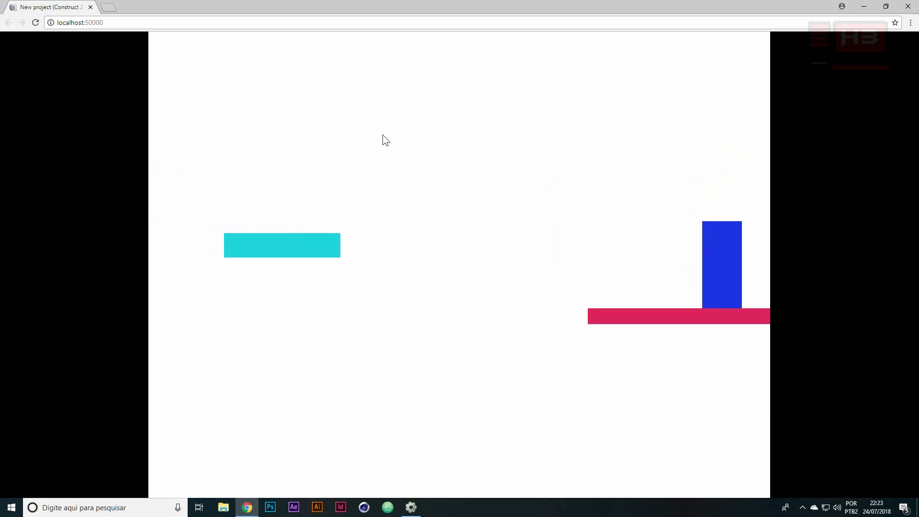
pyautogui.press('Up')
pyautogui.press('Left')
pyautogui.press('Right')
pyautogui.press('Left')
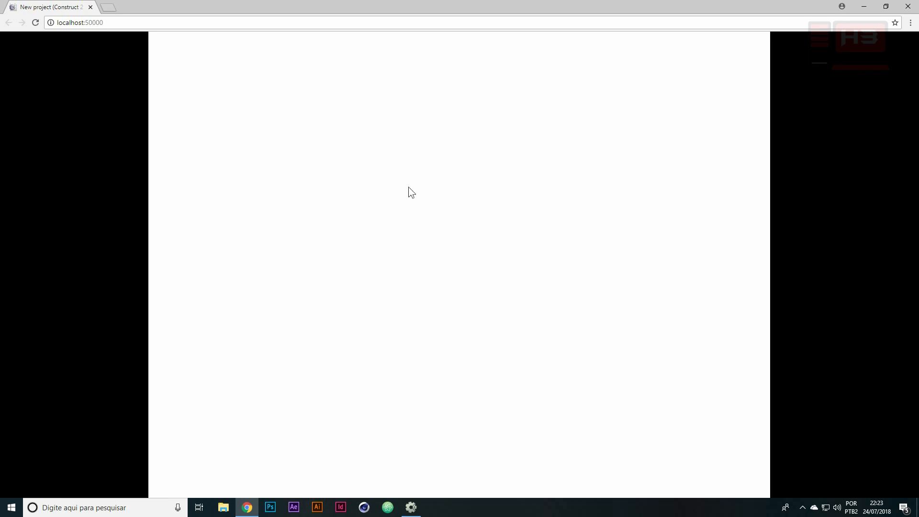
pyautogui.click(908, 7)
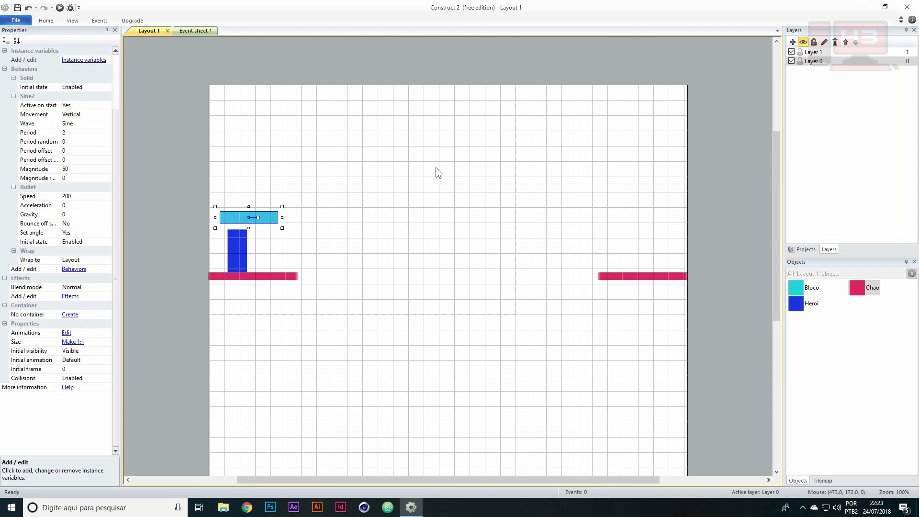
# Shift Bloco to about 98, 269 above Heroi and collapse its Solid, Sine2 and Bullet property groups
pyautogui.moveTo(239, 217); pyautogui.dragTo(245, 214)
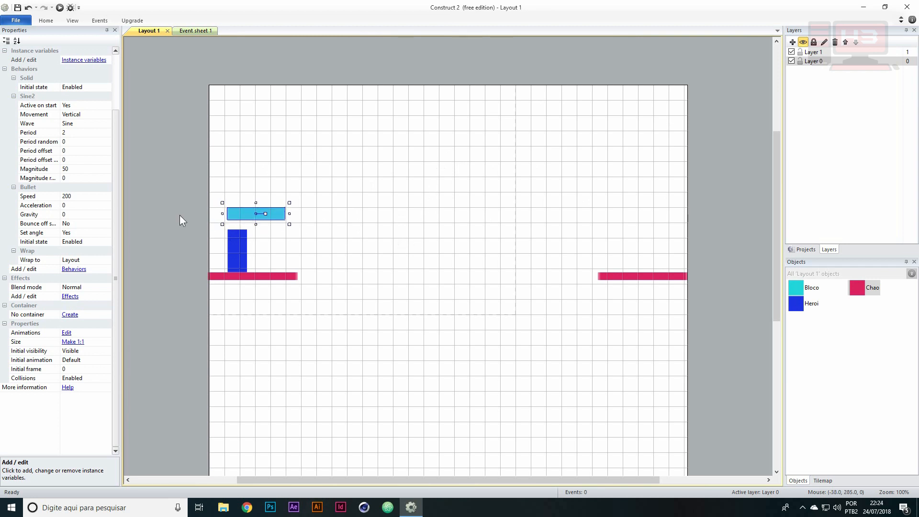
pyautogui.moveTo(116, 165); pyautogui.dragTo(122, 98)
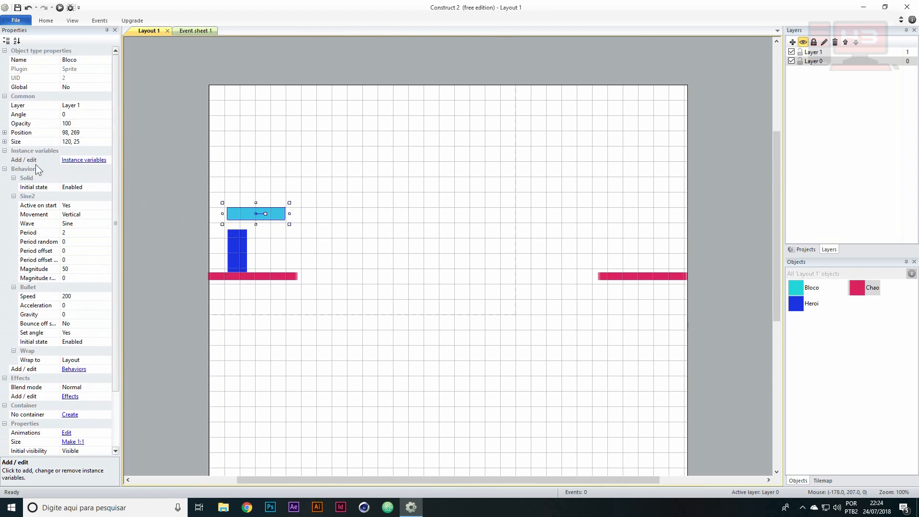
pyautogui.click(14, 196)
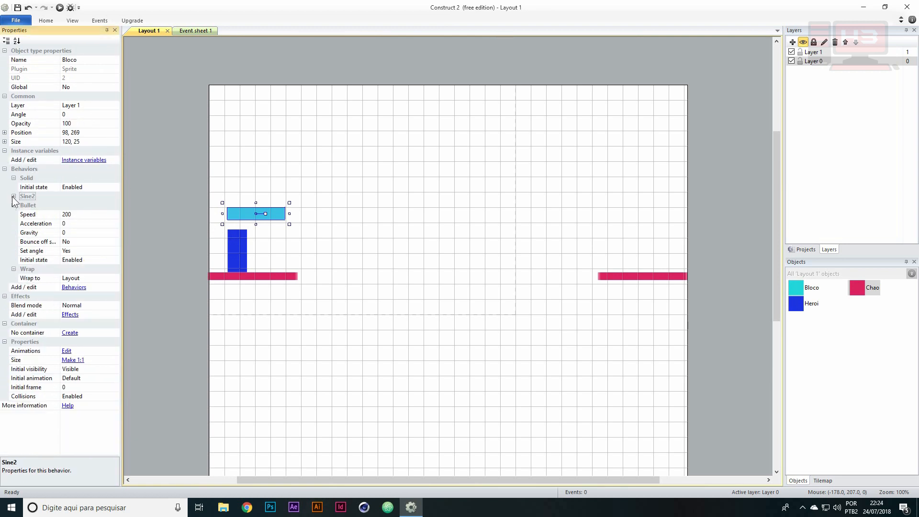
pyautogui.click(13, 204)
pyautogui.click(14, 178)
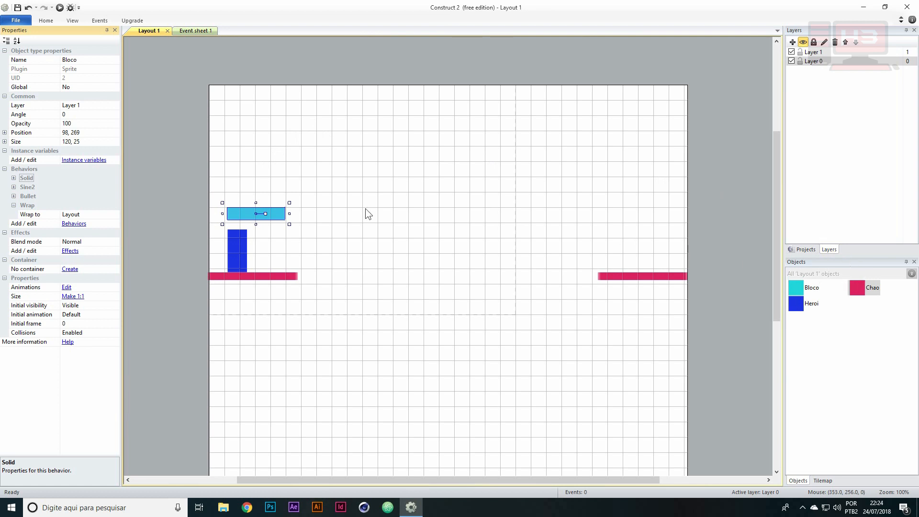
# Nudge Bloco to about 90, 273 and collapse its Solid, Sine2, Bullet and Wrap property groups
pyautogui.moveTo(272, 211); pyautogui.dragTo(267, 214)
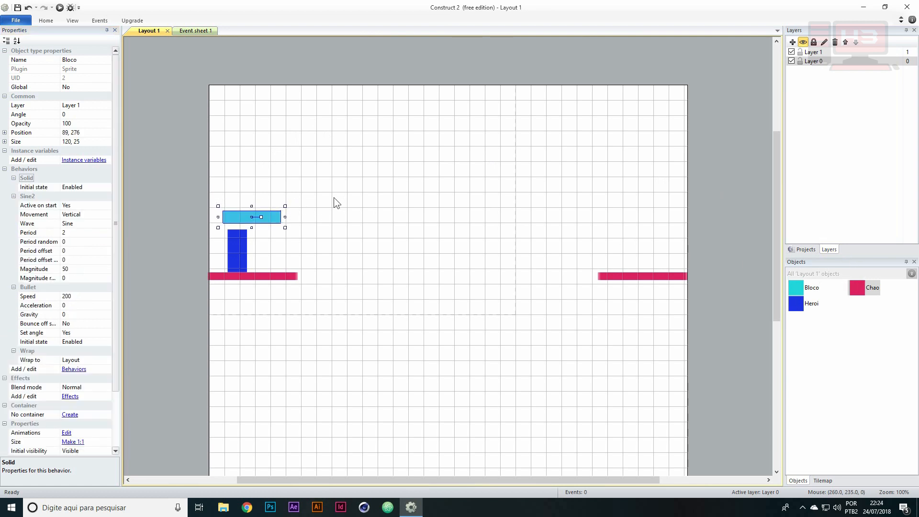
pyautogui.moveTo(277, 216); pyautogui.dragTo(278, 215)
pyautogui.click(15, 195)
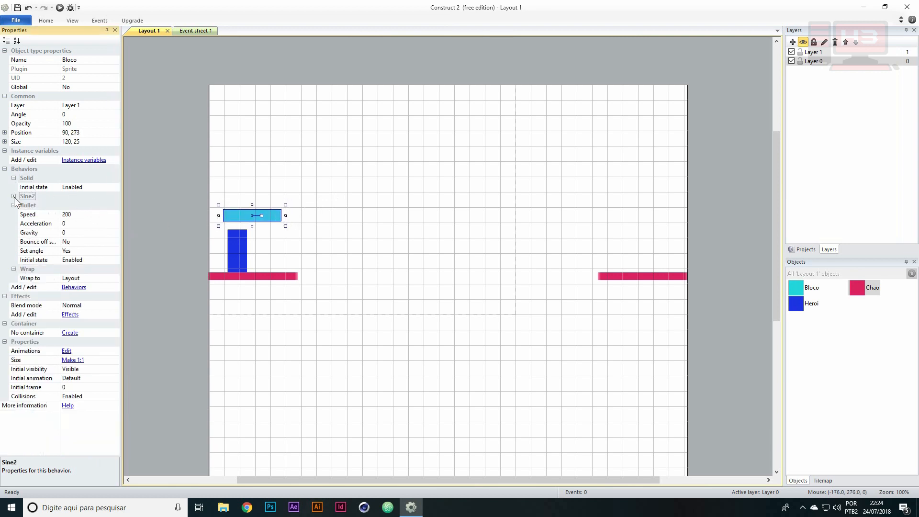
pyautogui.click(16, 179)
pyautogui.click(14, 196)
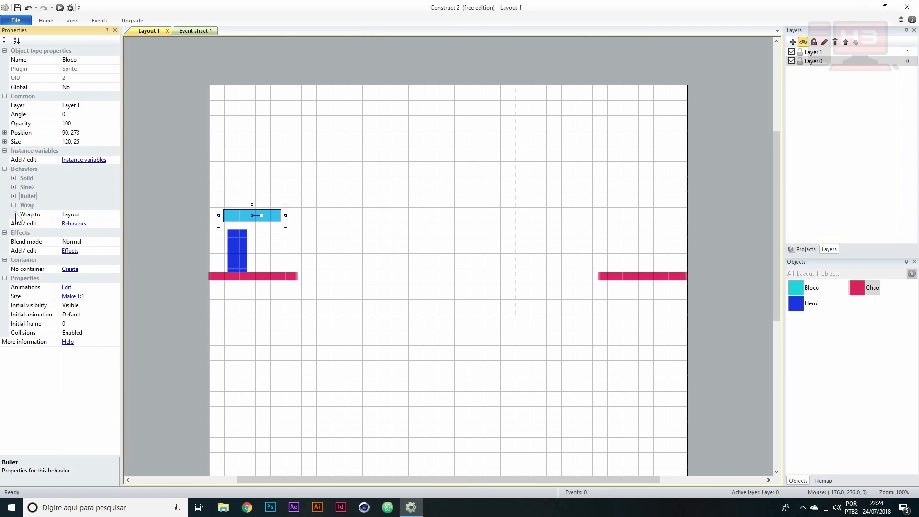
pyautogui.click(14, 206)
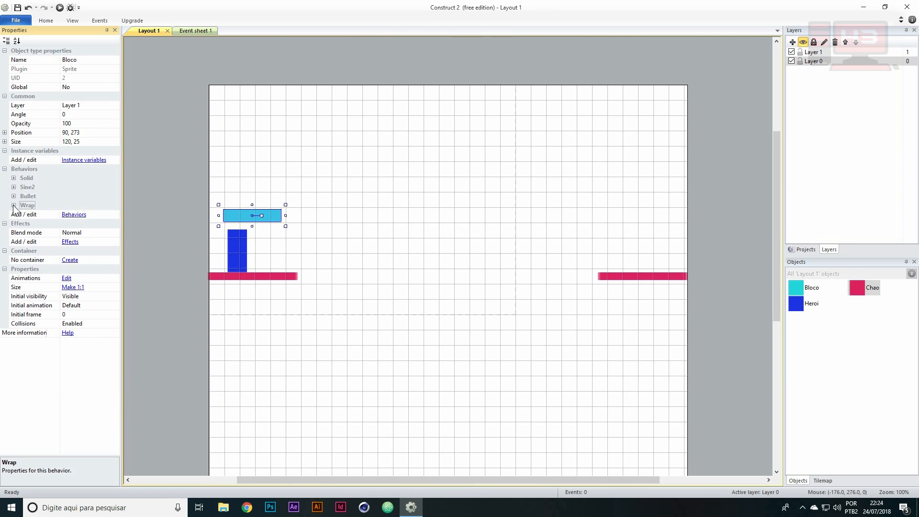
pyautogui.click(24, 169)
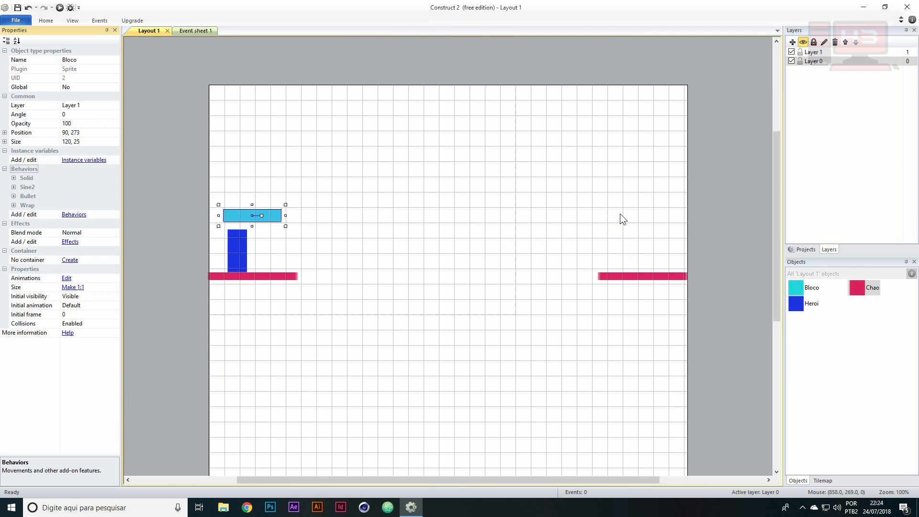
# Reposition Bloco above Heroi at about 98, 269
pyautogui.moveTo(233, 219); pyautogui.dragTo(231, 221)
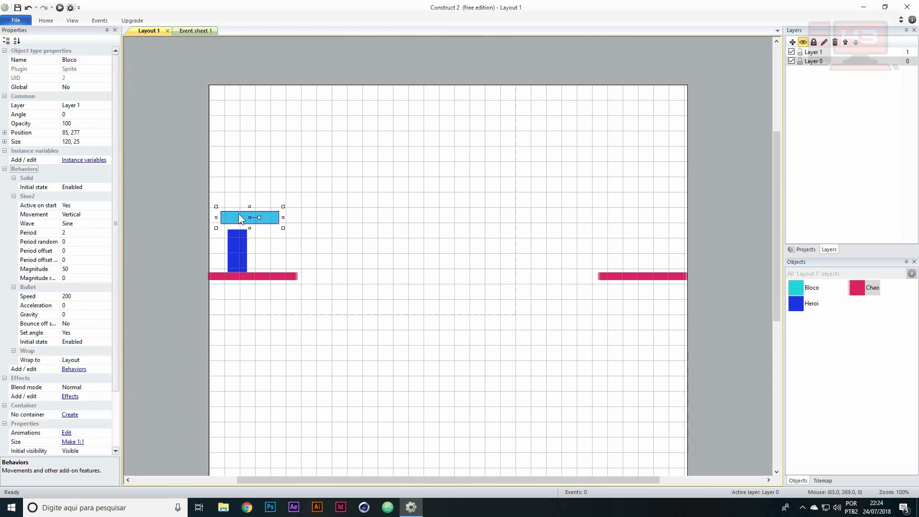
pyautogui.moveTo(232, 215); pyautogui.dragTo(238, 211)
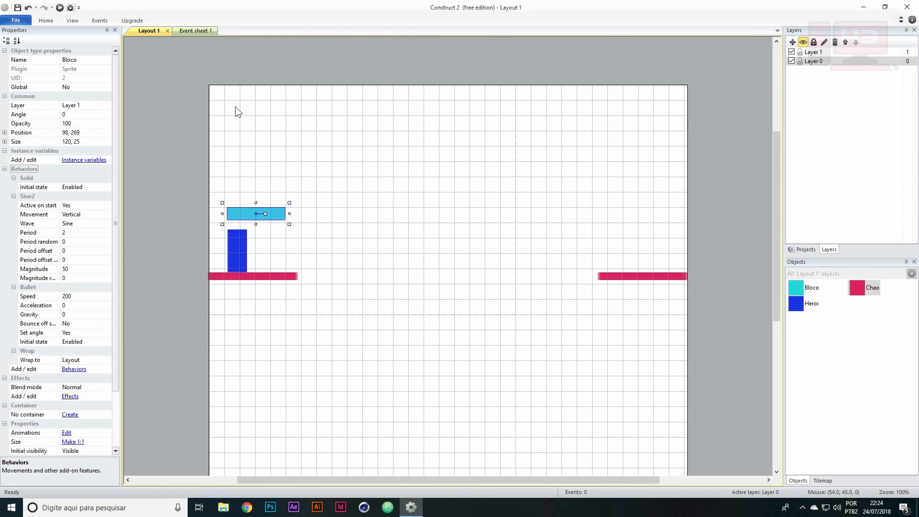